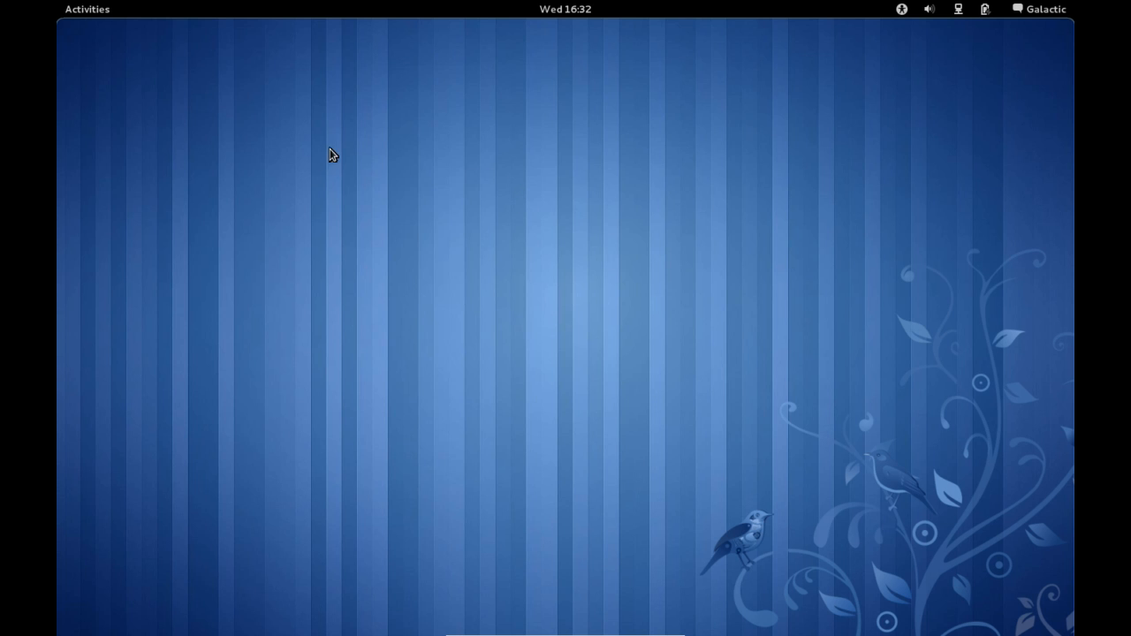
# - Bring up the Activities overview from the top-left corner of the top bar
pyautogui.click(67, 9)
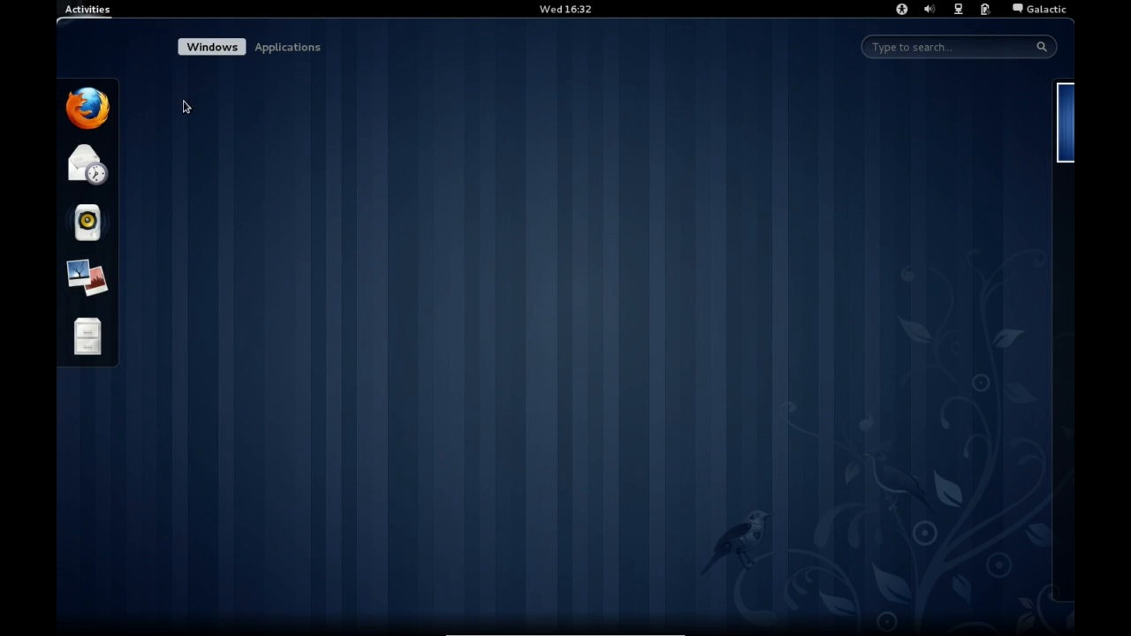
# - Toggle the Activities overview closed and open a couple of times
pyautogui.click(88, 10)
pyautogui.click(62, 9)
pyautogui.click(60, 7)
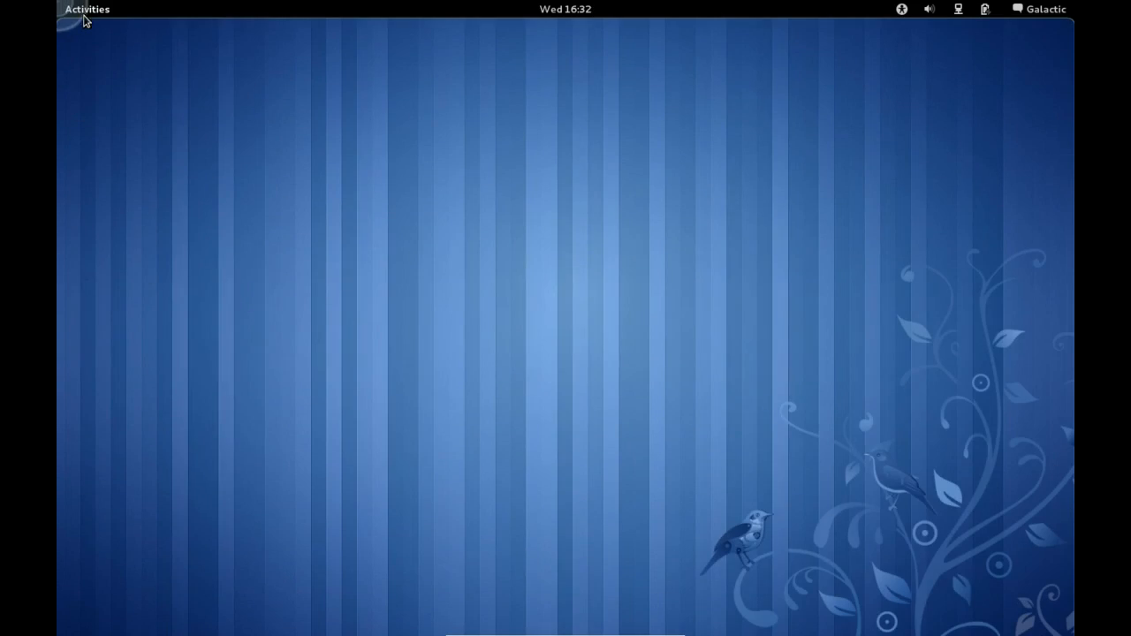
pyautogui.click(59, 7)
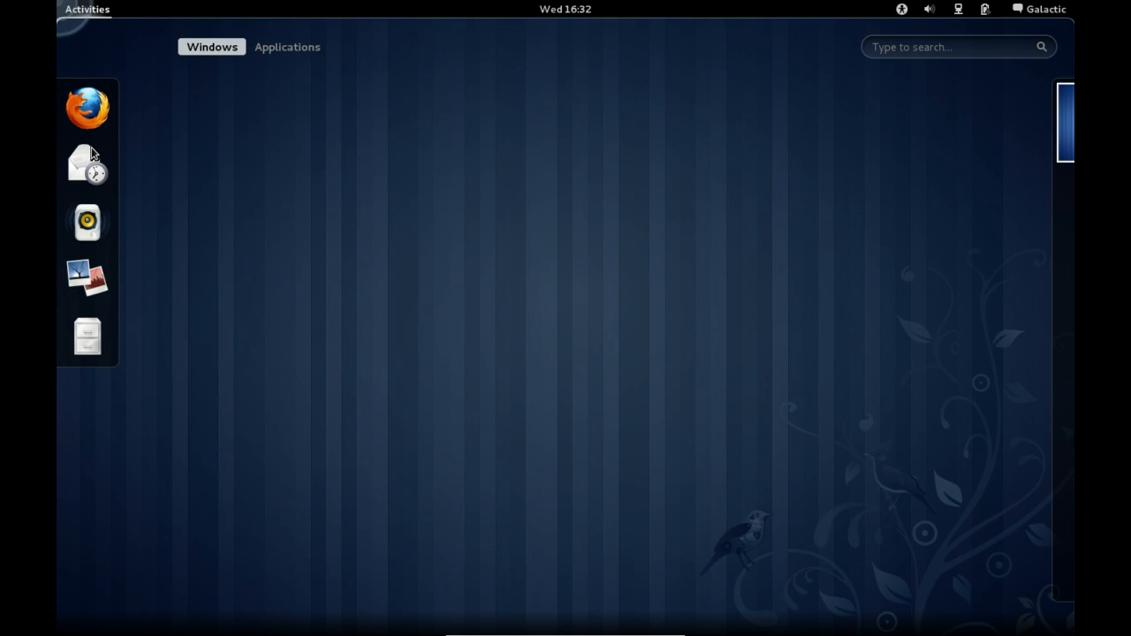
# - Launch the Files manager from the dash and move its Home window toward the centre
pyautogui.click(89, 336)
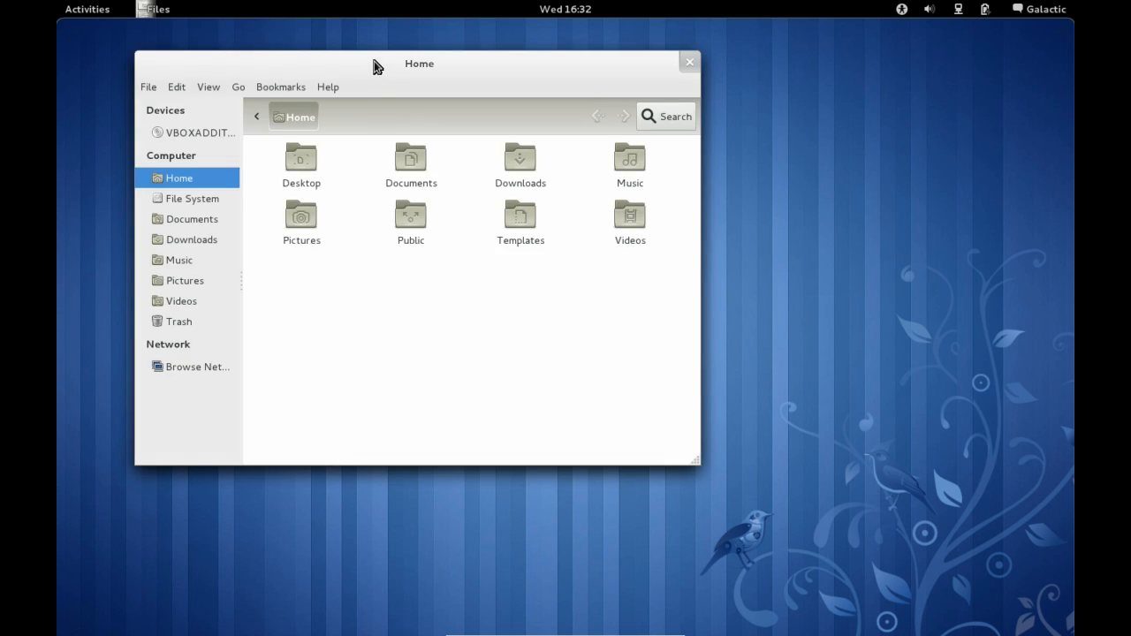
pyautogui.moveTo(376, 67); pyautogui.dragTo(555, 127)
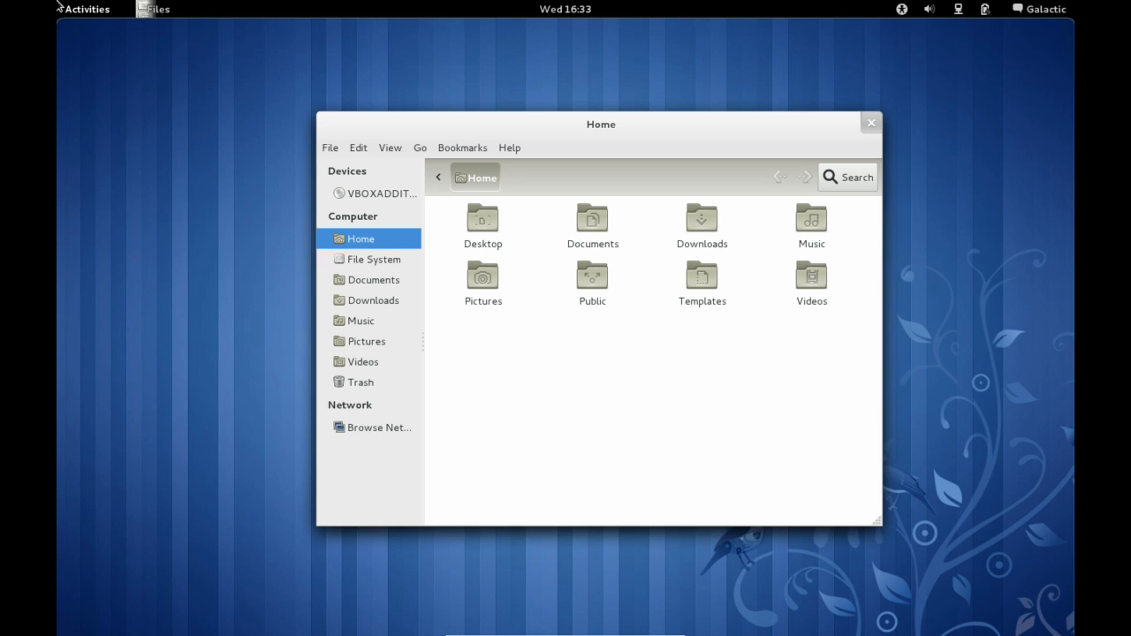
# - Browse the full Applications grid in the overview, then return to the Home window
pyautogui.click(86, 9)
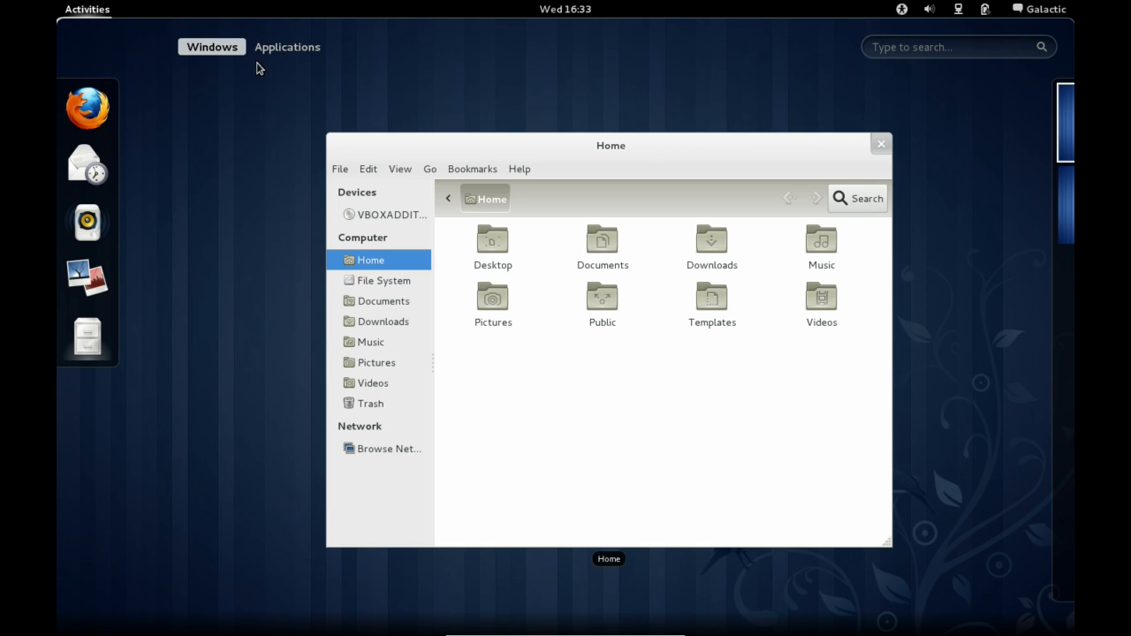
pyautogui.click(265, 51)
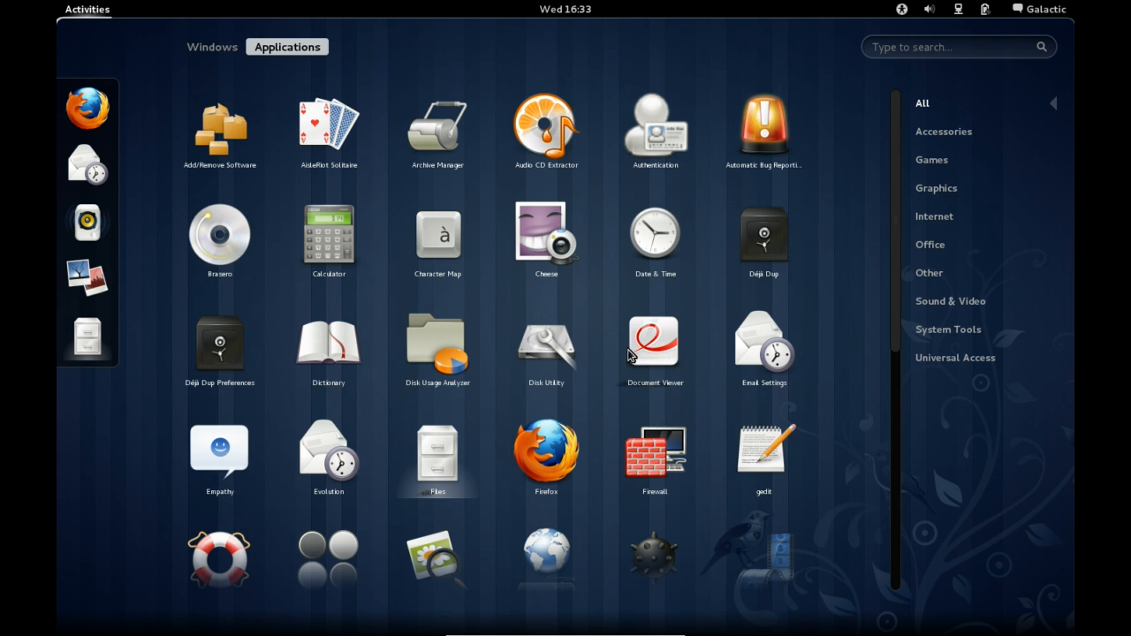
pyautogui.scroll(-3, 618, 349)
pyautogui.scroll(-3, 619, 348)
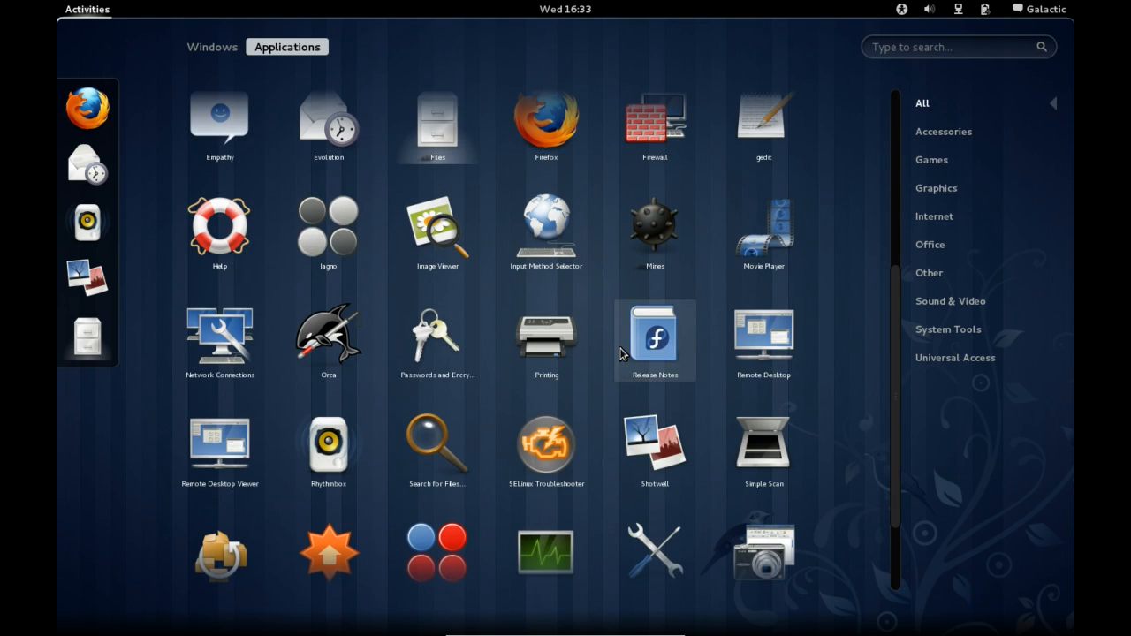
pyautogui.scroll(3, 621, 352)
pyautogui.scroll(2, 619, 349)
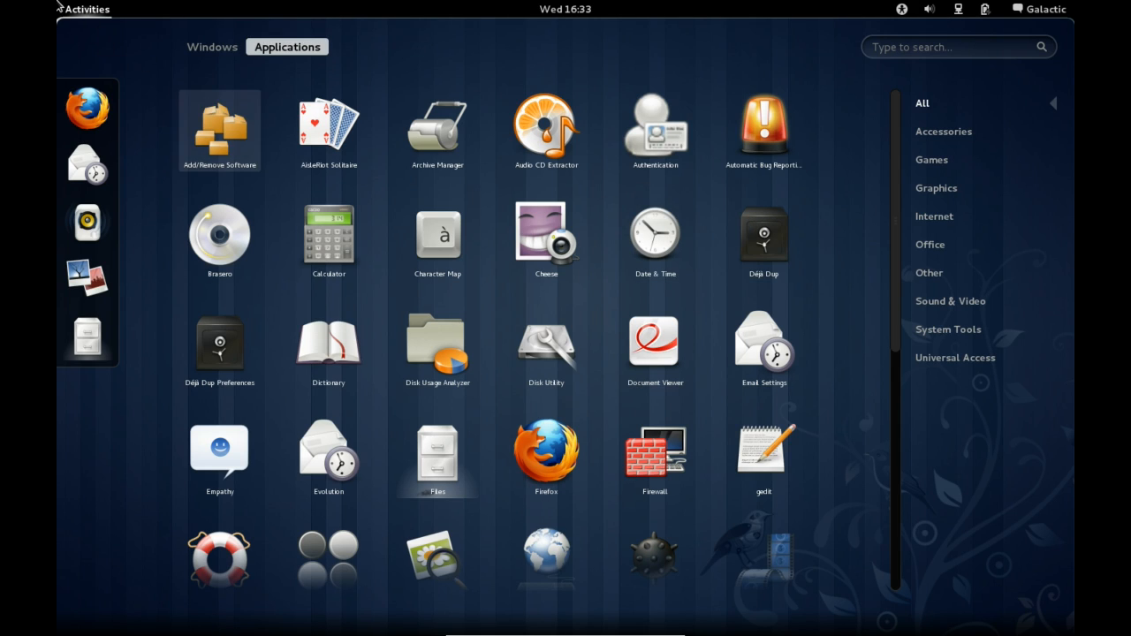
pyautogui.click(58, 7)
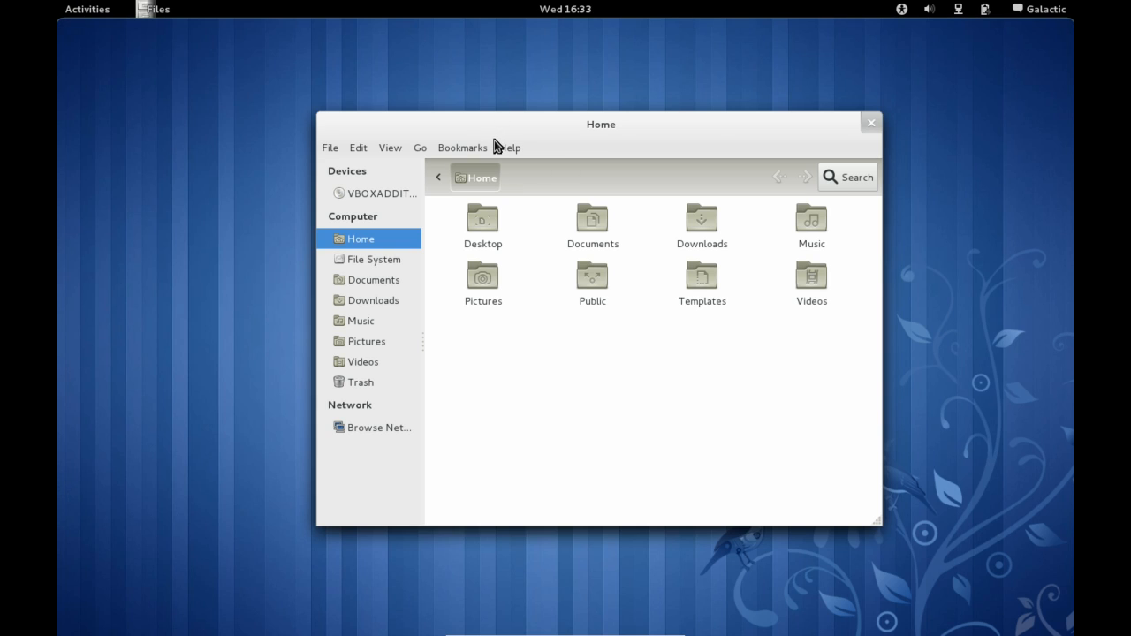
# - Search the overview for the Déjà Dup apps without launching, then close the Home window
pyautogui.press('super')
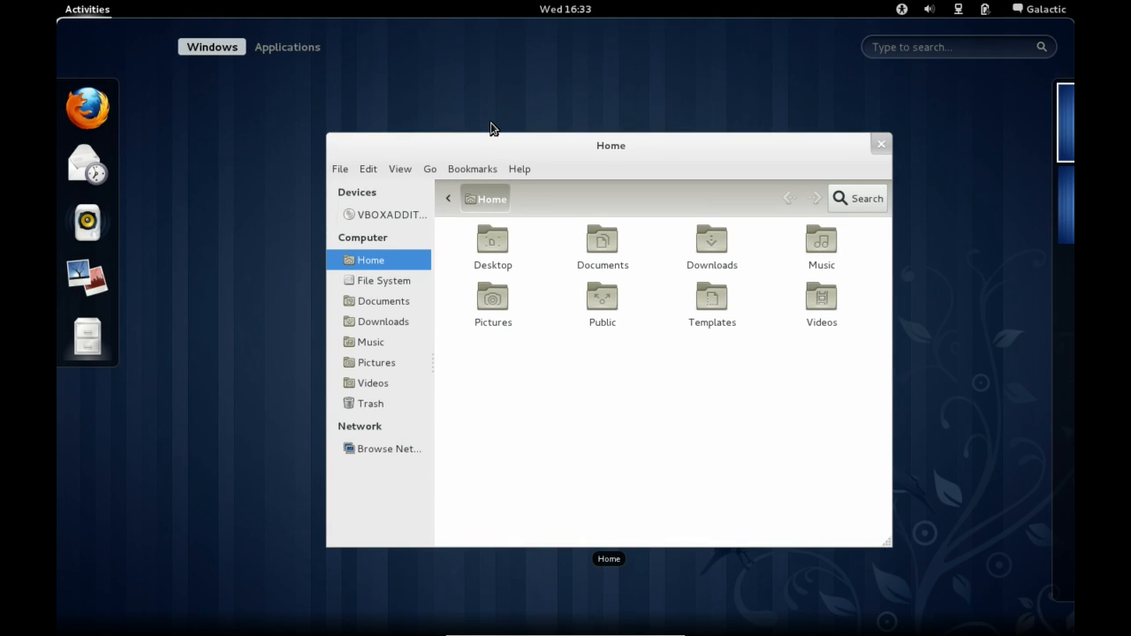
pyautogui.write('deja')
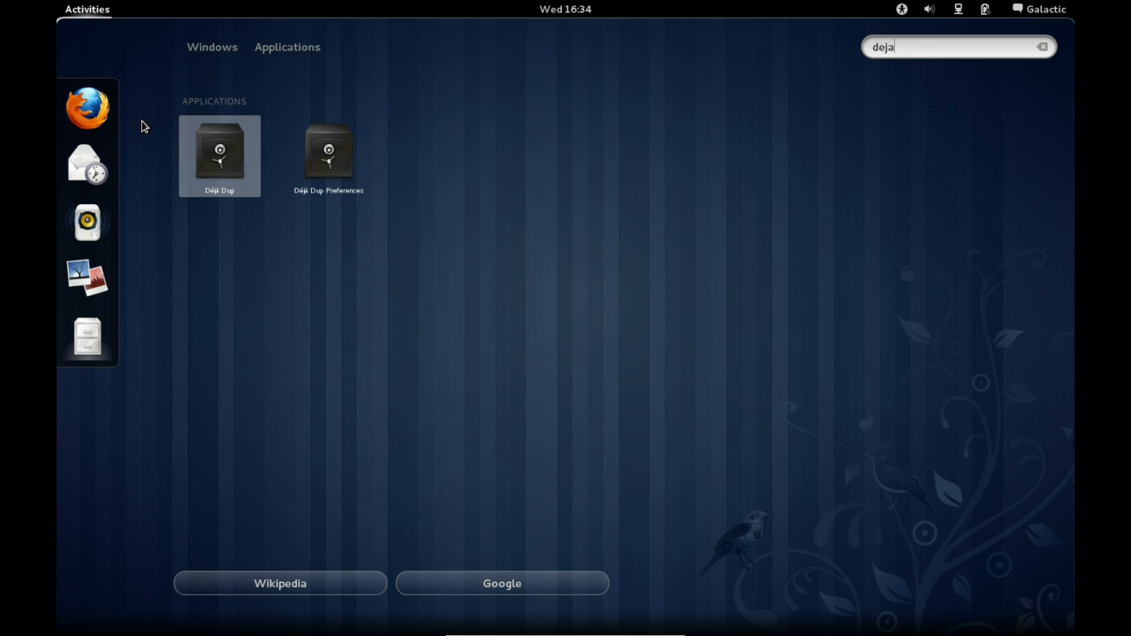
pyautogui.click(67, 16)
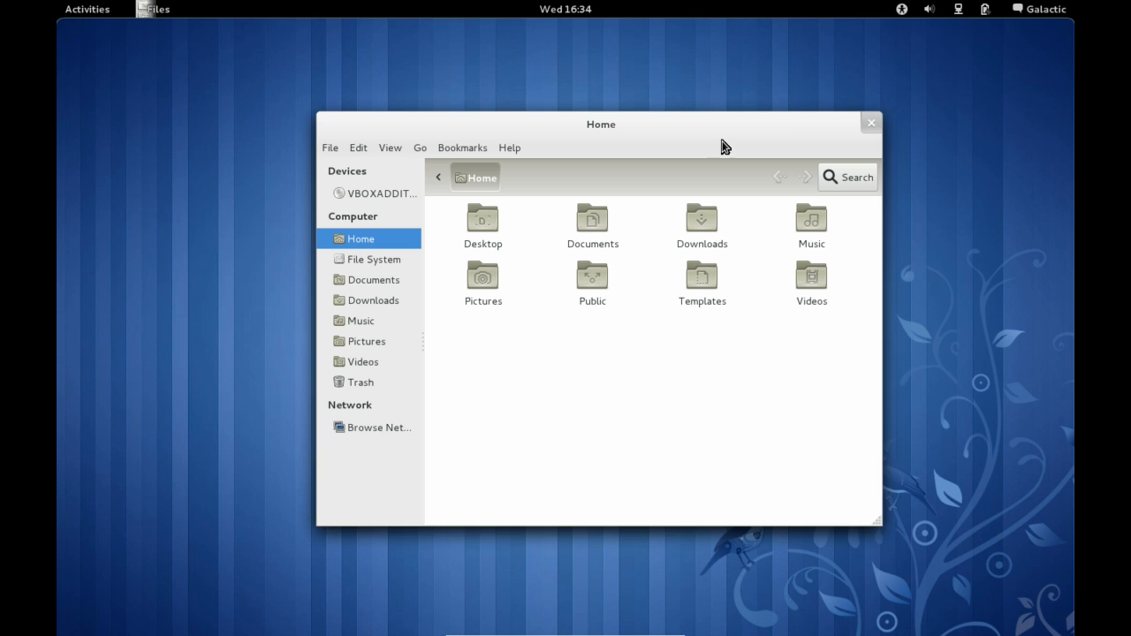
pyautogui.click(871, 121)
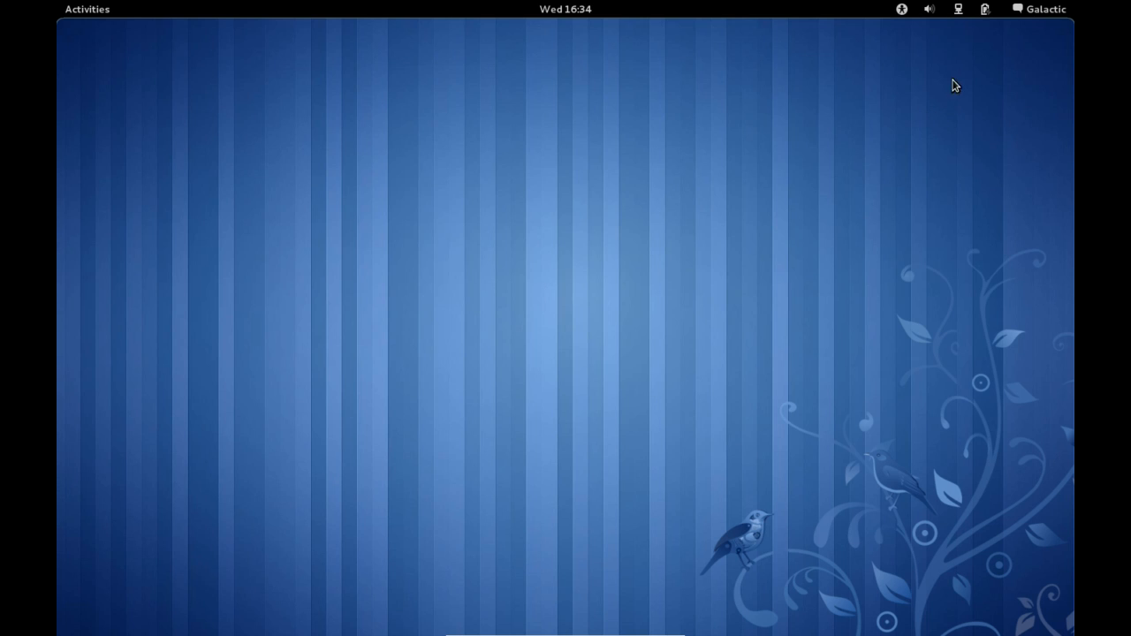
pyautogui.click(902, 11)
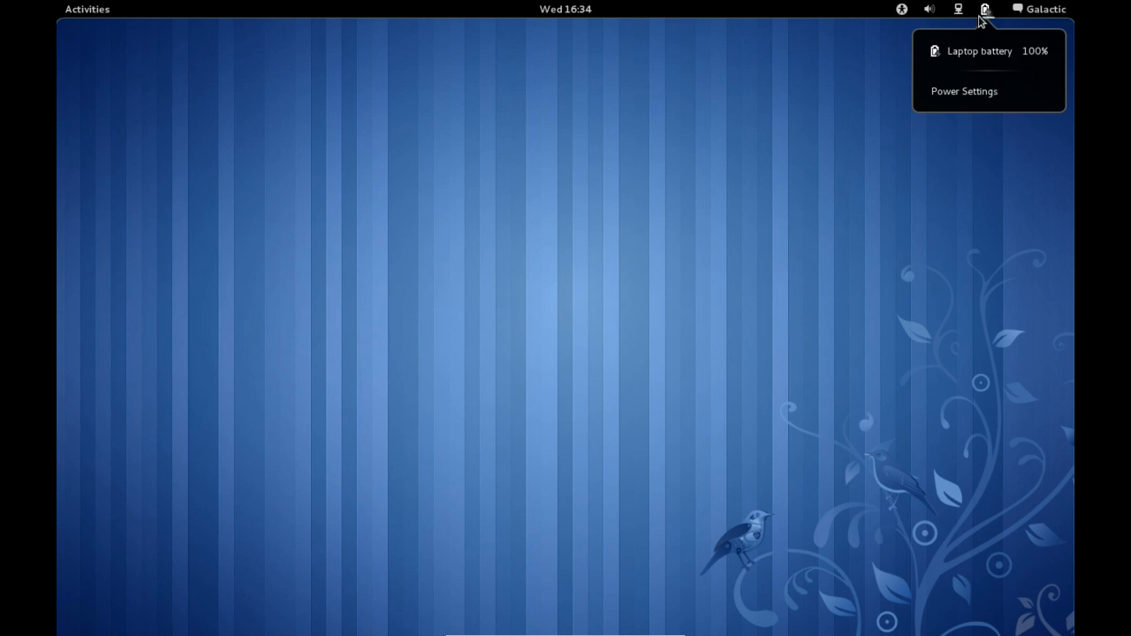
pyautogui.moveTo(1039, 9)
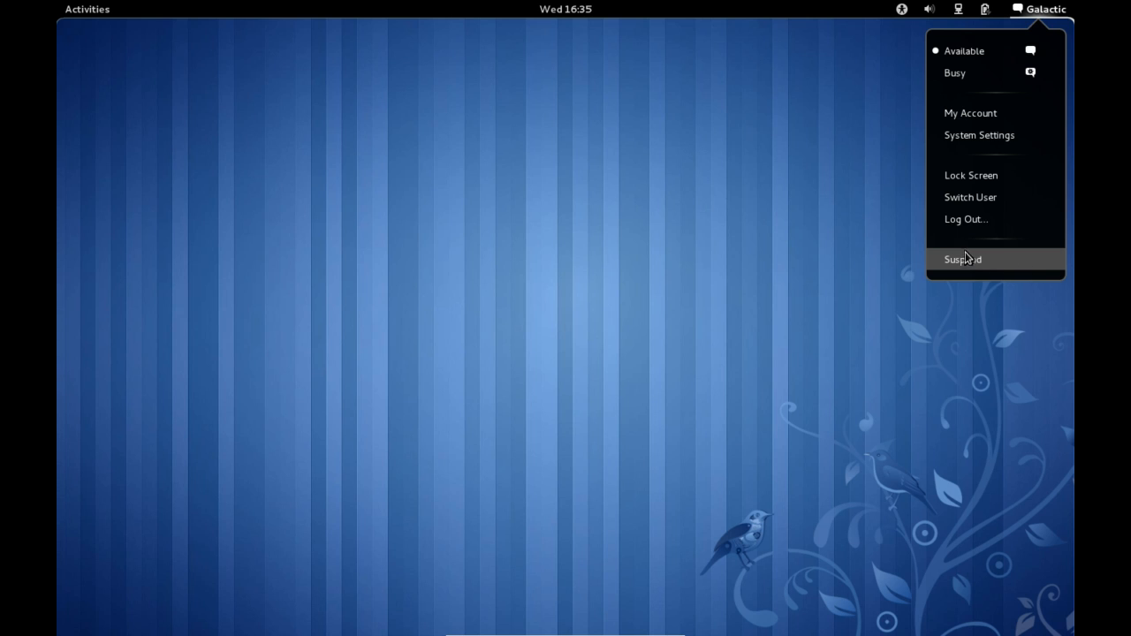
pyautogui.press('alt')
pyautogui.press('alt')
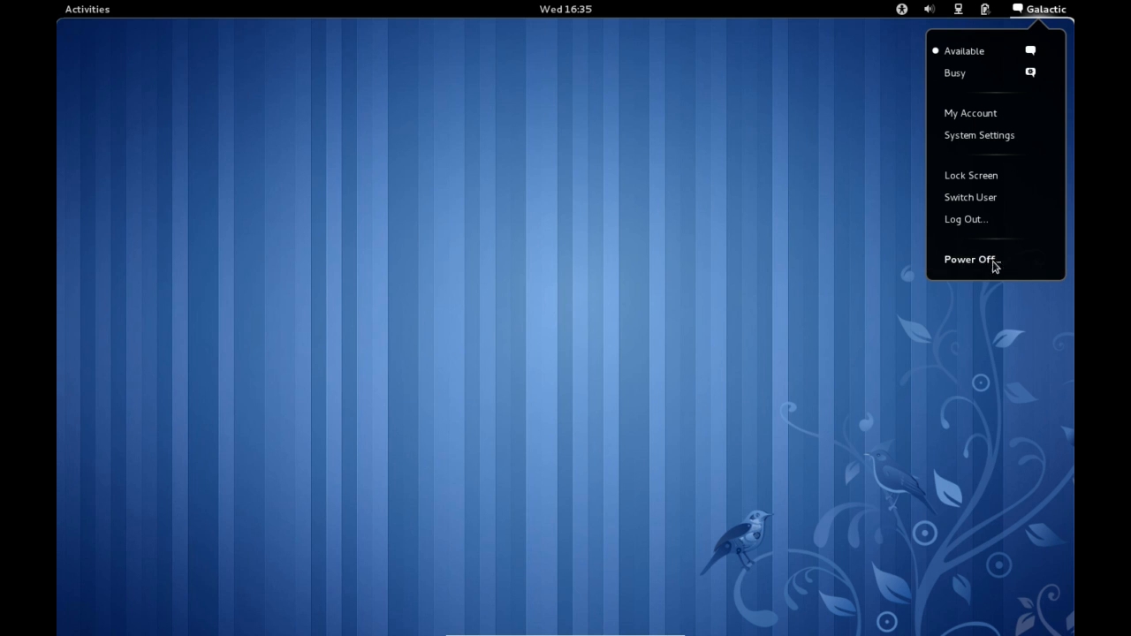
pyautogui.press('alt')
pyautogui.press('alt')
pyautogui.moveTo(928, 9)
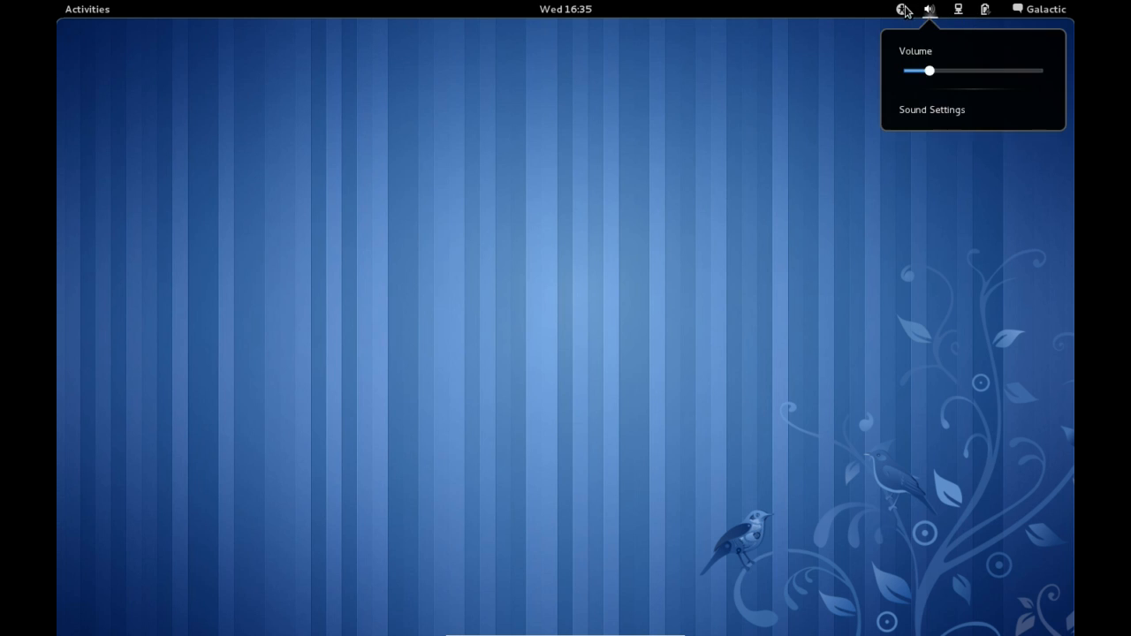
pyautogui.click(609, 16)
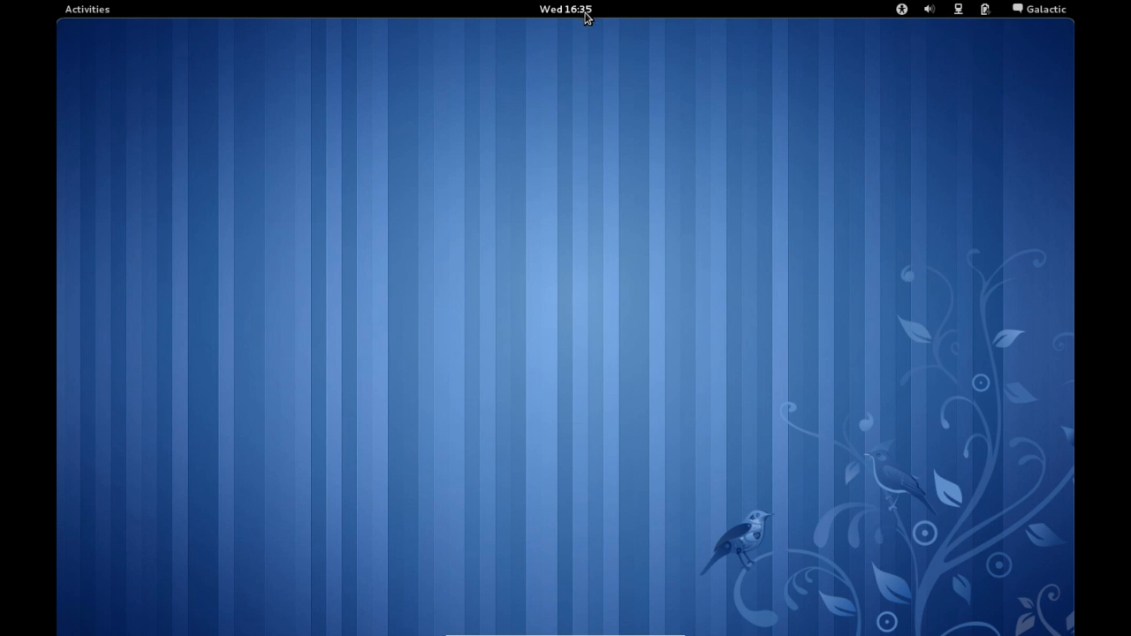
pyautogui.click(582, 13)
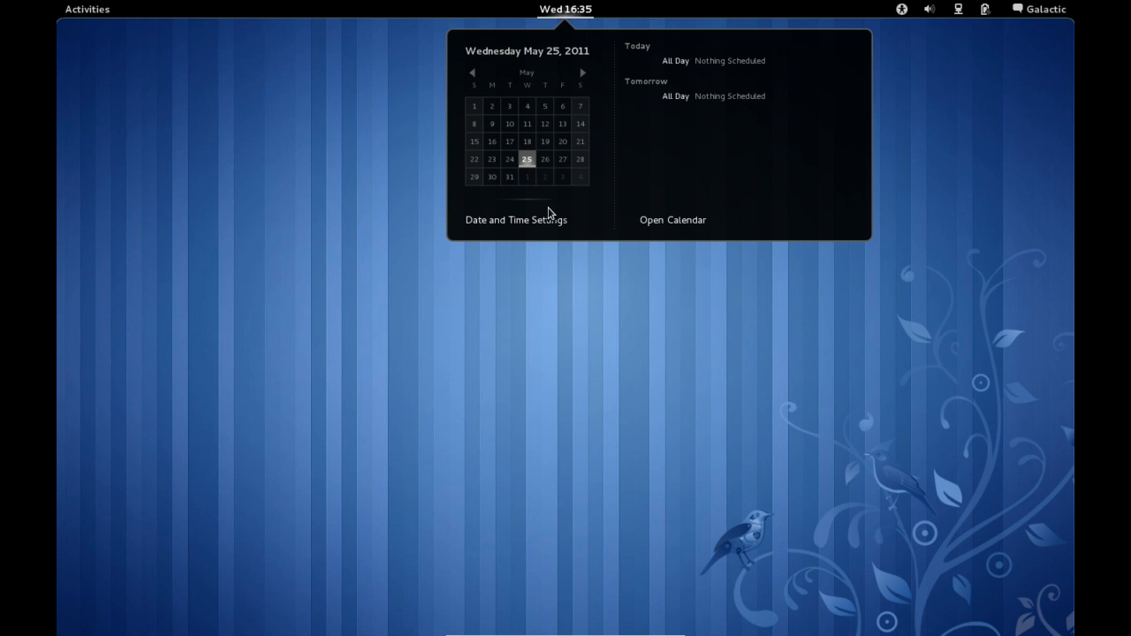
pyautogui.click(683, 226)
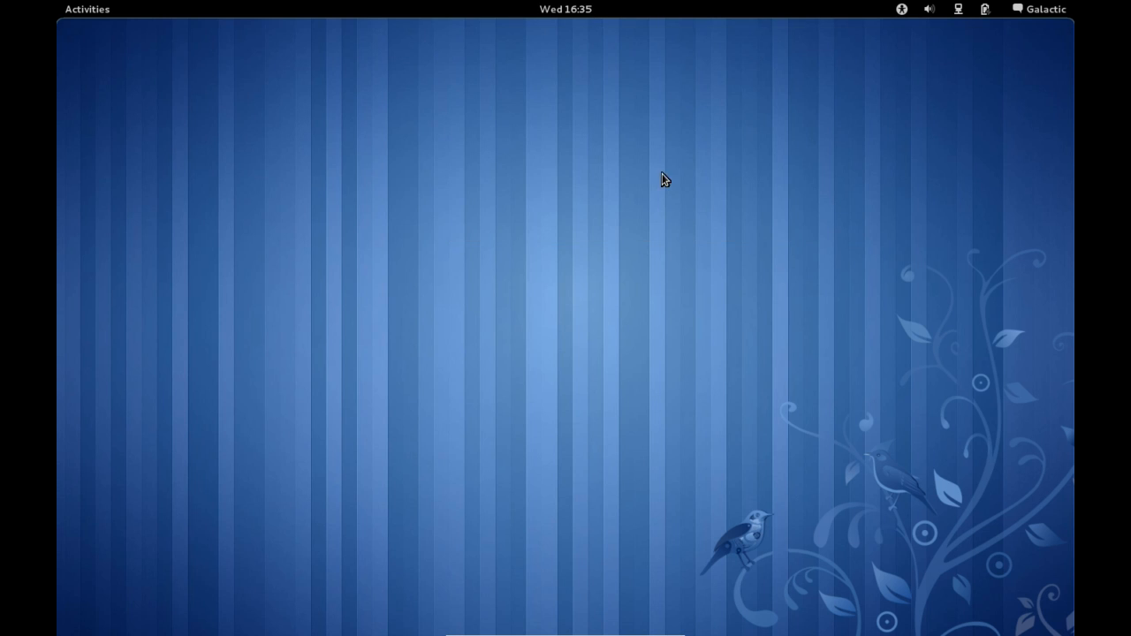
pyautogui.click(562, 15)
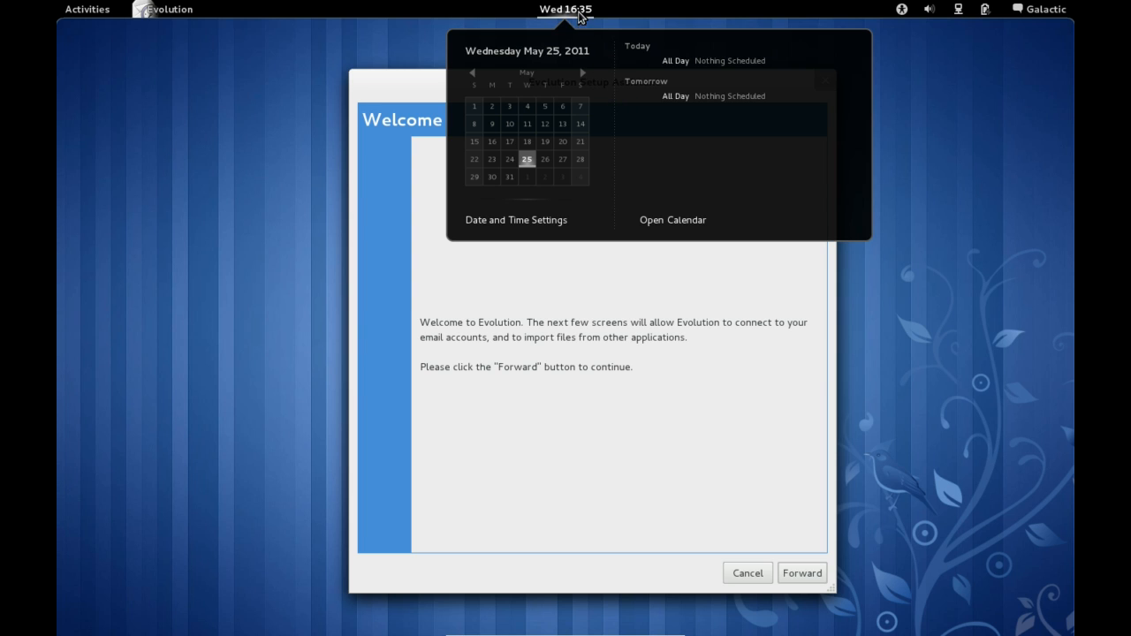
pyautogui.click(576, 11)
pyautogui.moveTo(587, 81); pyautogui.dragTo(575, 65)
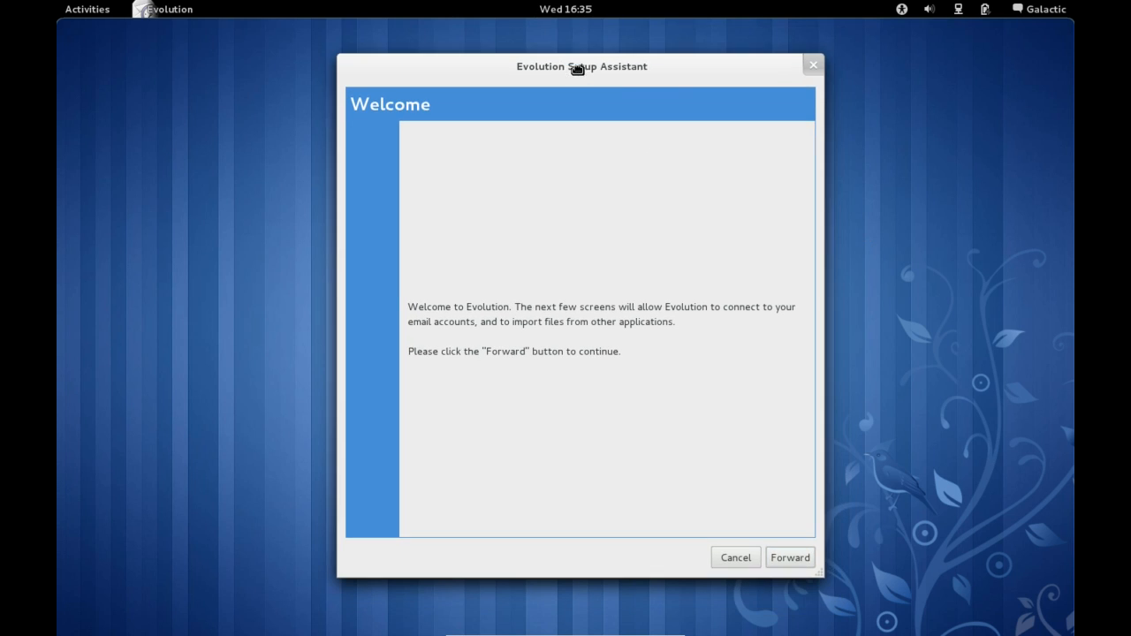
pyautogui.click(736, 558)
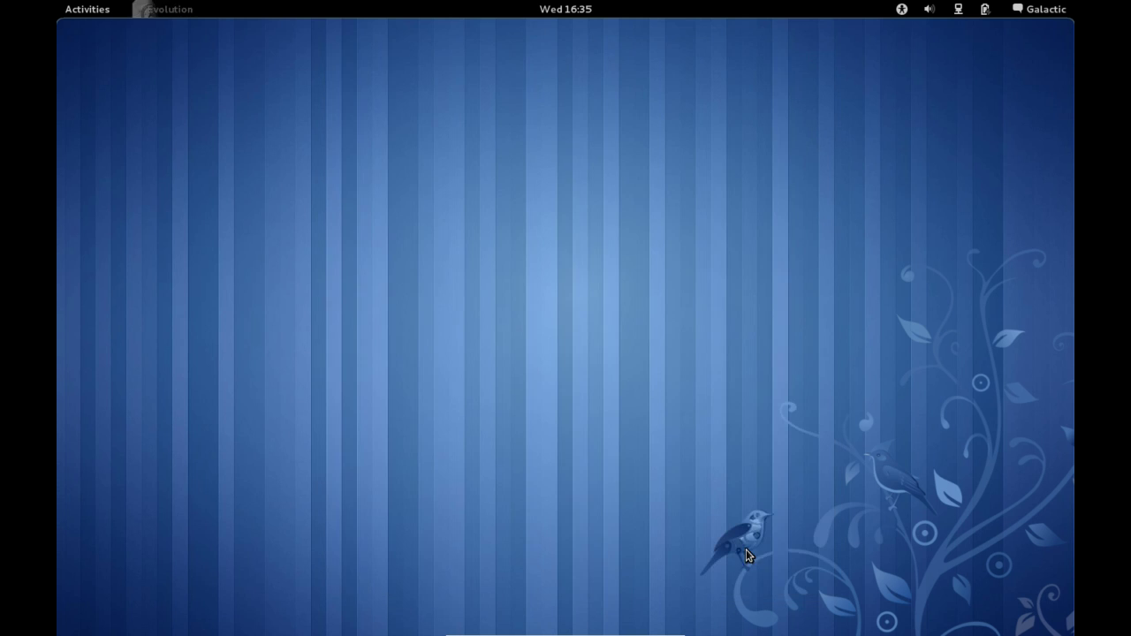
# - Launch the Files manager from the dash and the Calculator from the Applications grid
pyautogui.click(97, 11)
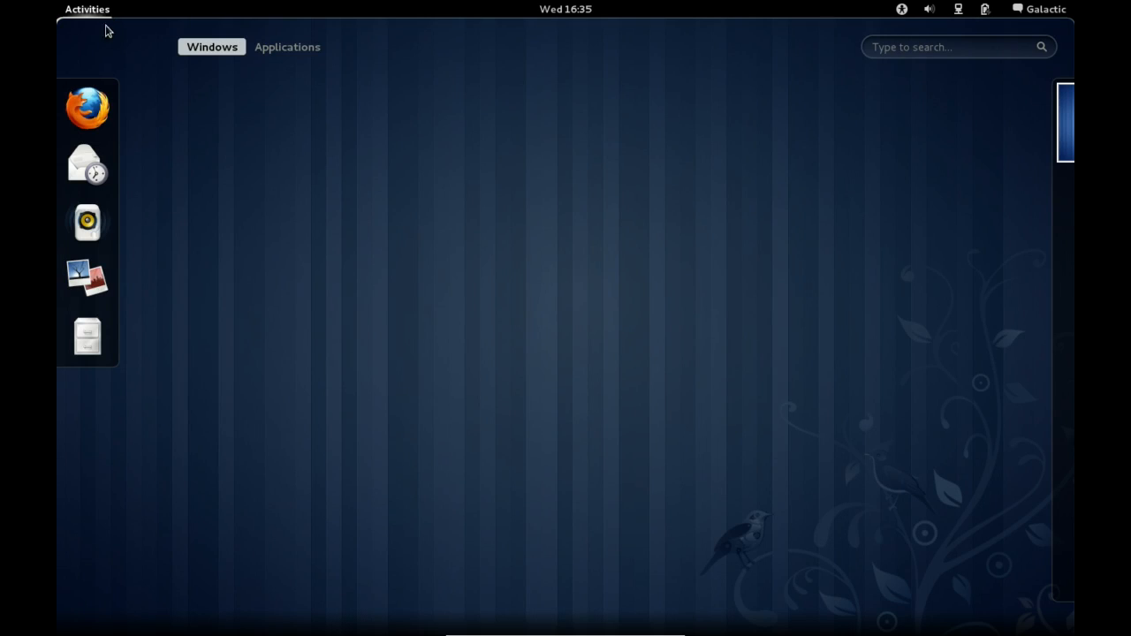
pyautogui.click(89, 337)
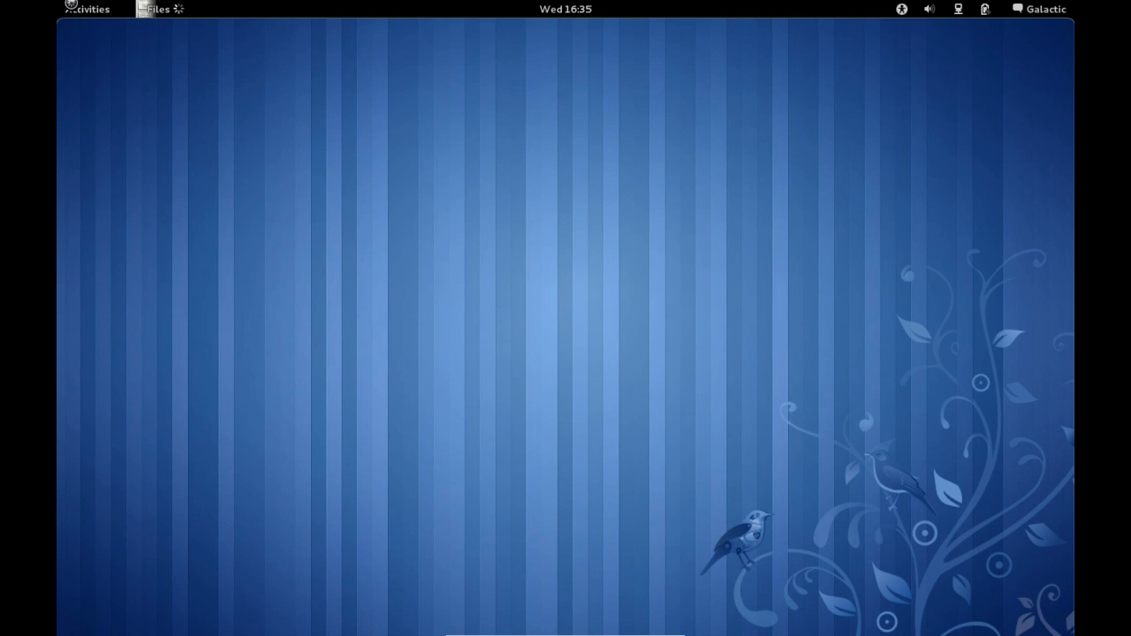
pyautogui.click(84, 11)
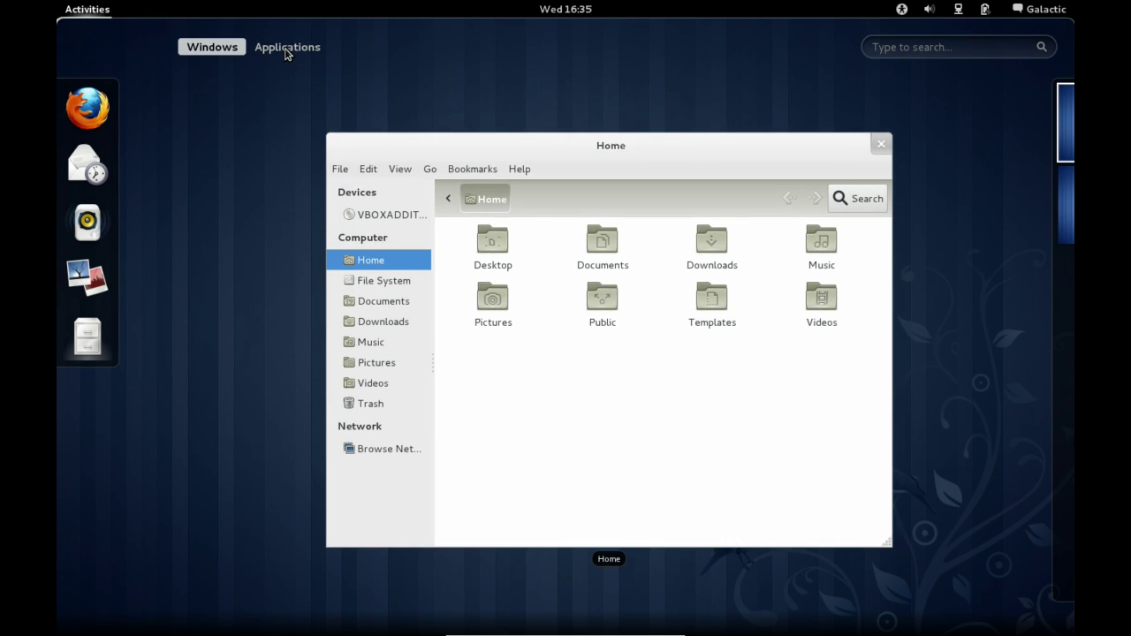
pyautogui.click(286, 48)
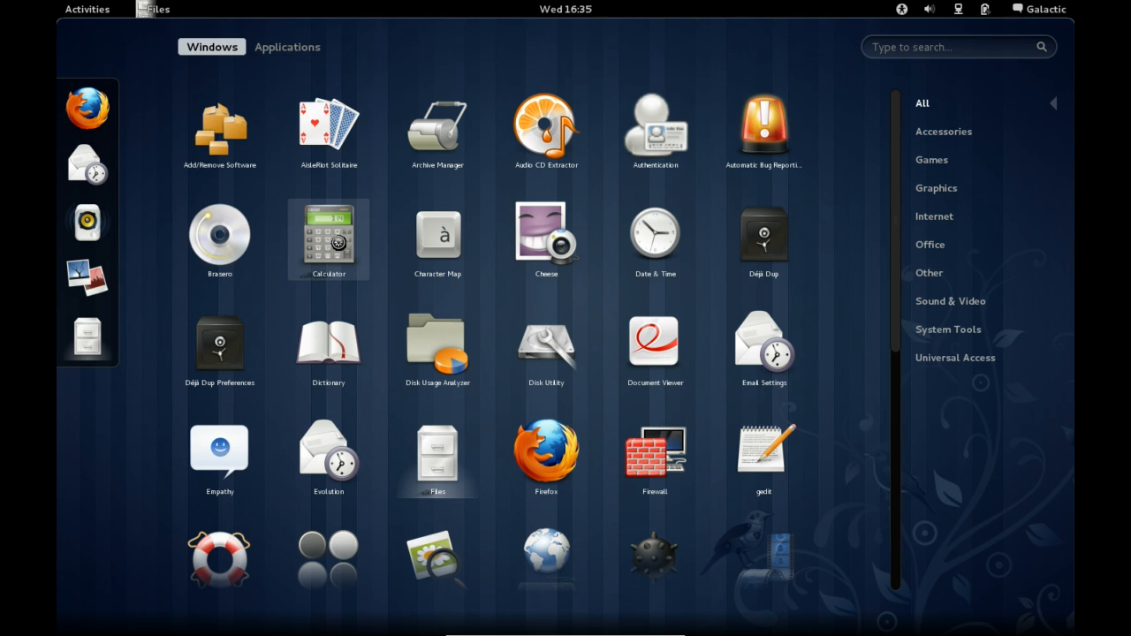
pyautogui.click(342, 249)
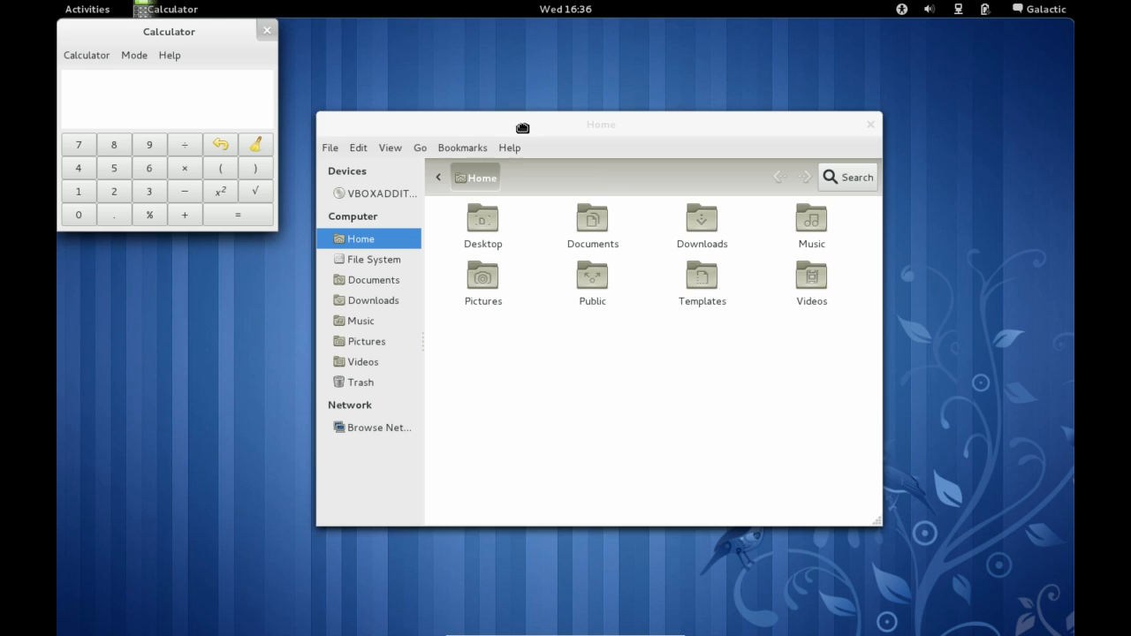
# - Move the Home and Calculator windows apart so they sit side by side
pyautogui.moveTo(522, 128); pyautogui.dragTo(602, 117)
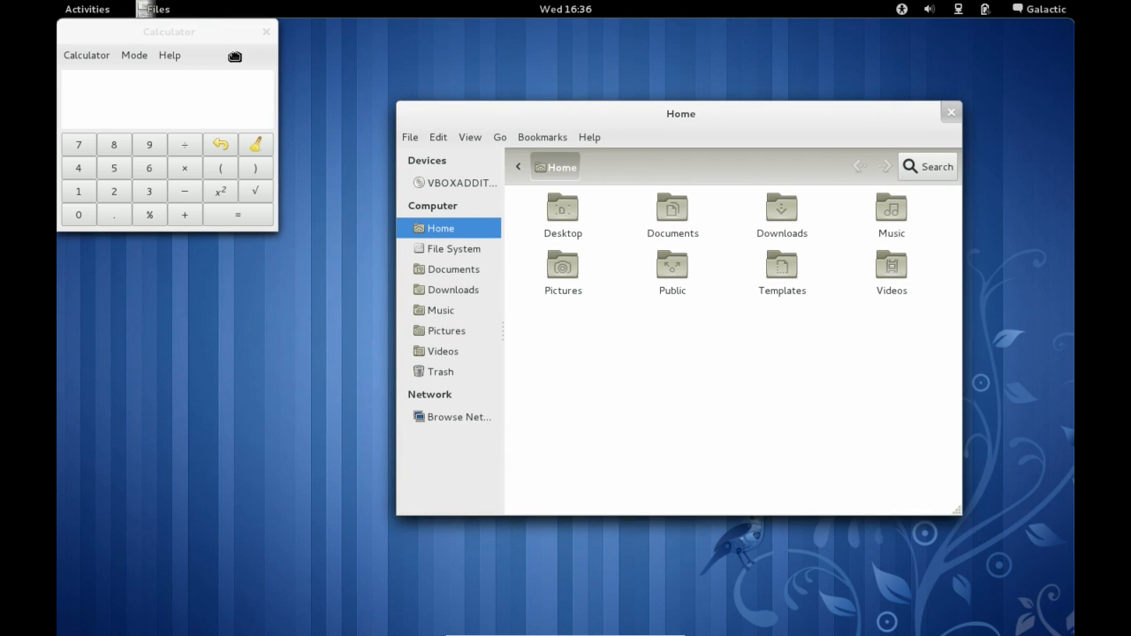
pyautogui.moveTo(235, 35); pyautogui.dragTo(333, 93)
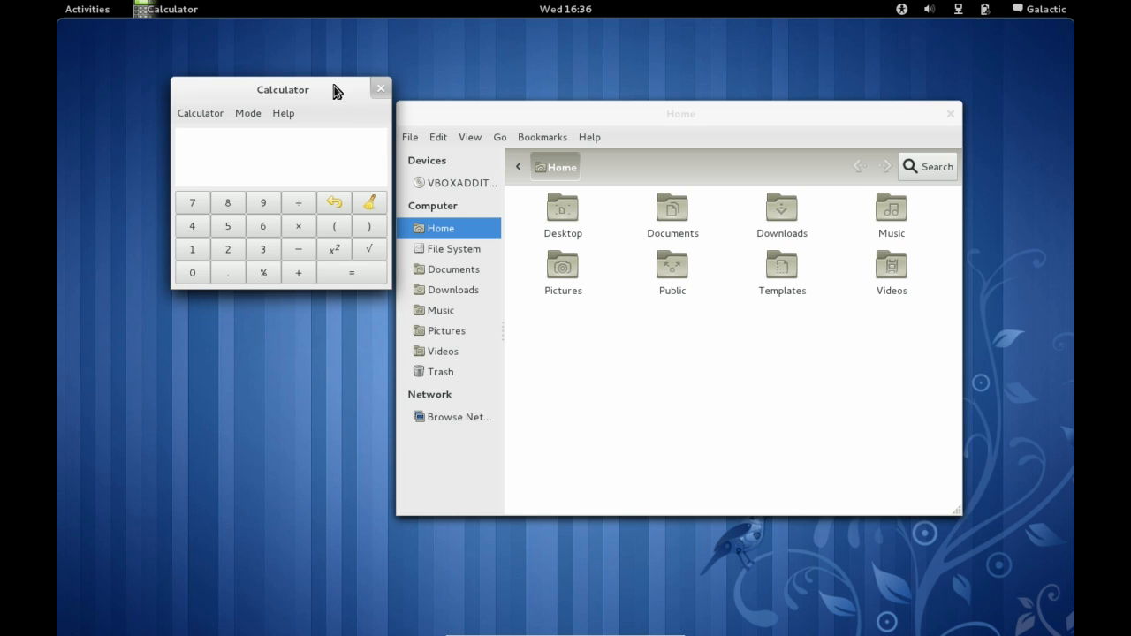
# - From the overview, drag the Calculator thumbnail onto the second workspace in the switcher
pyautogui.click(80, 9)
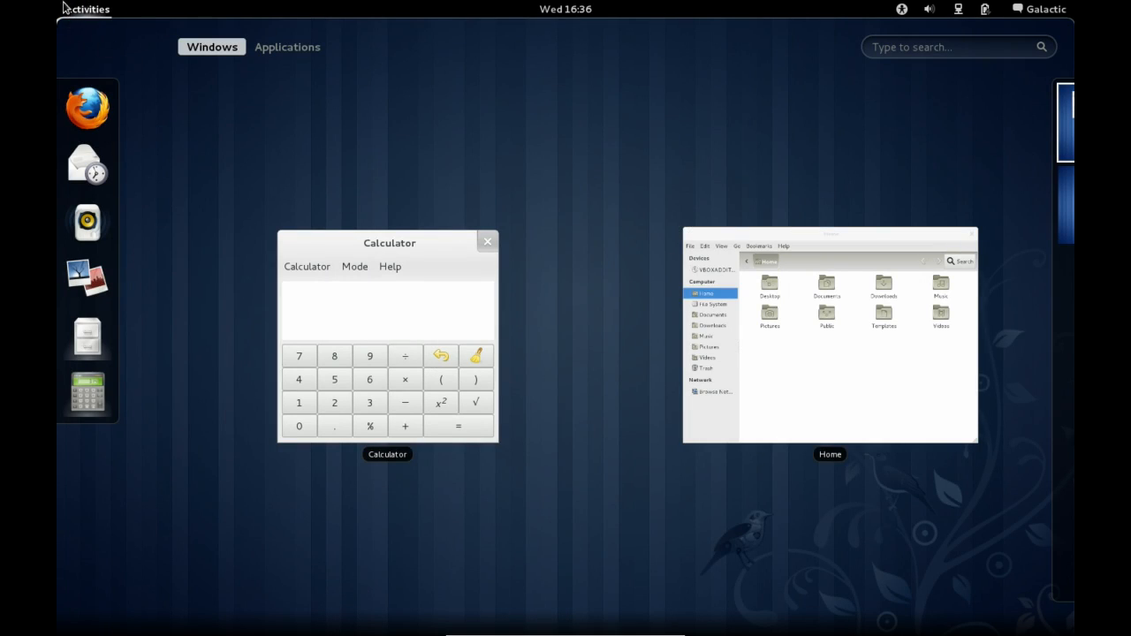
pyautogui.click(62, 7)
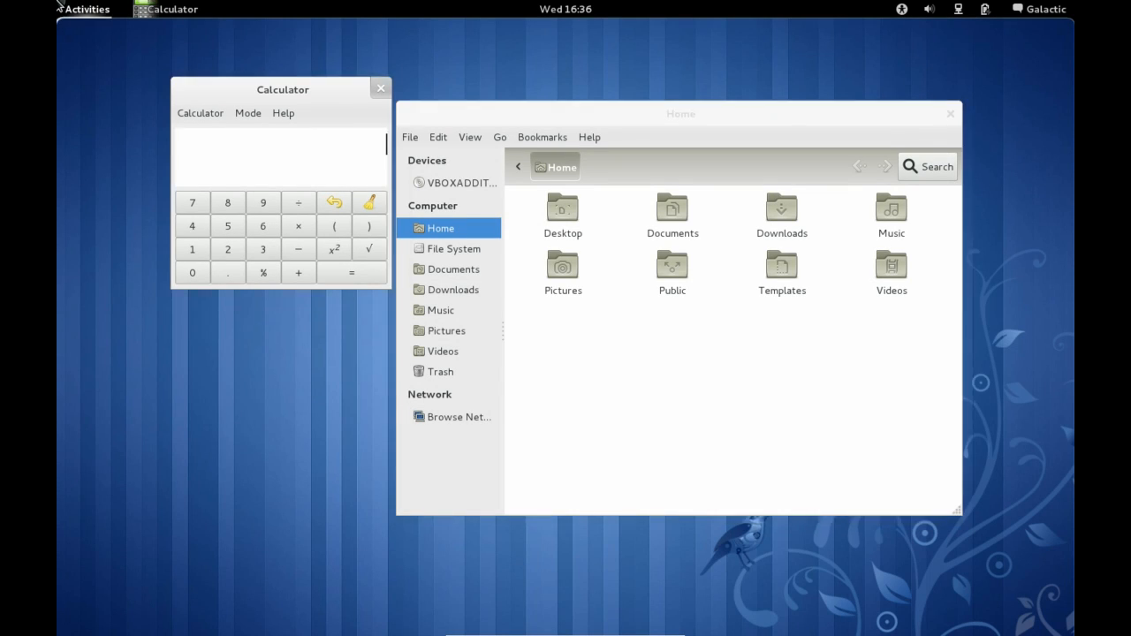
pyautogui.click(70, 9)
pyautogui.moveTo(389, 336)
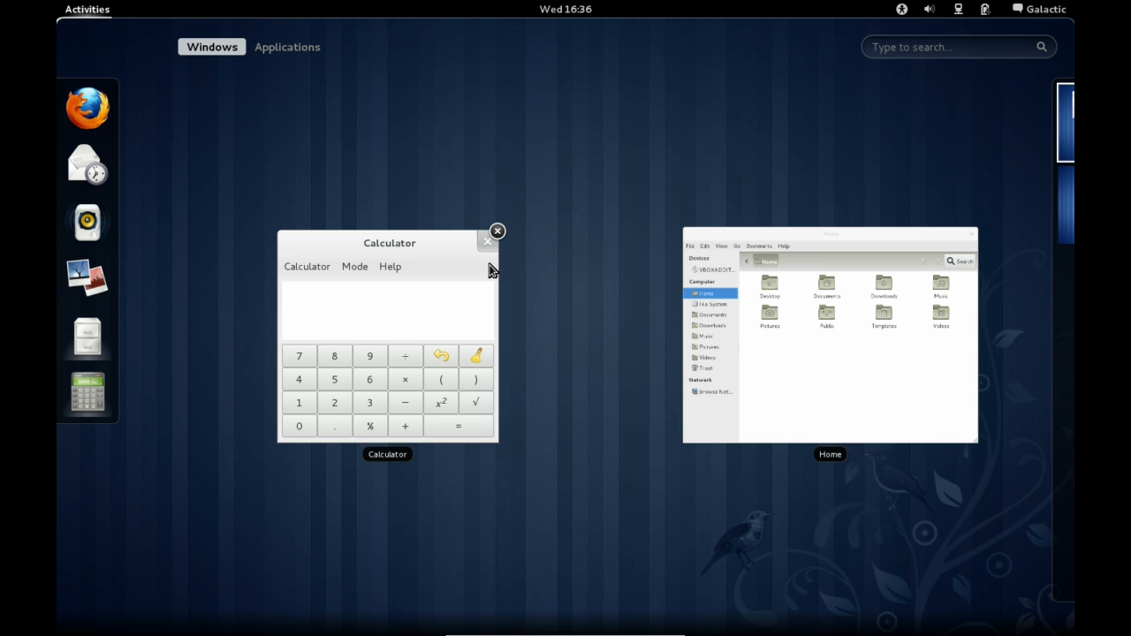
pyautogui.moveTo(402, 309); pyautogui.dragTo(1007, 206)
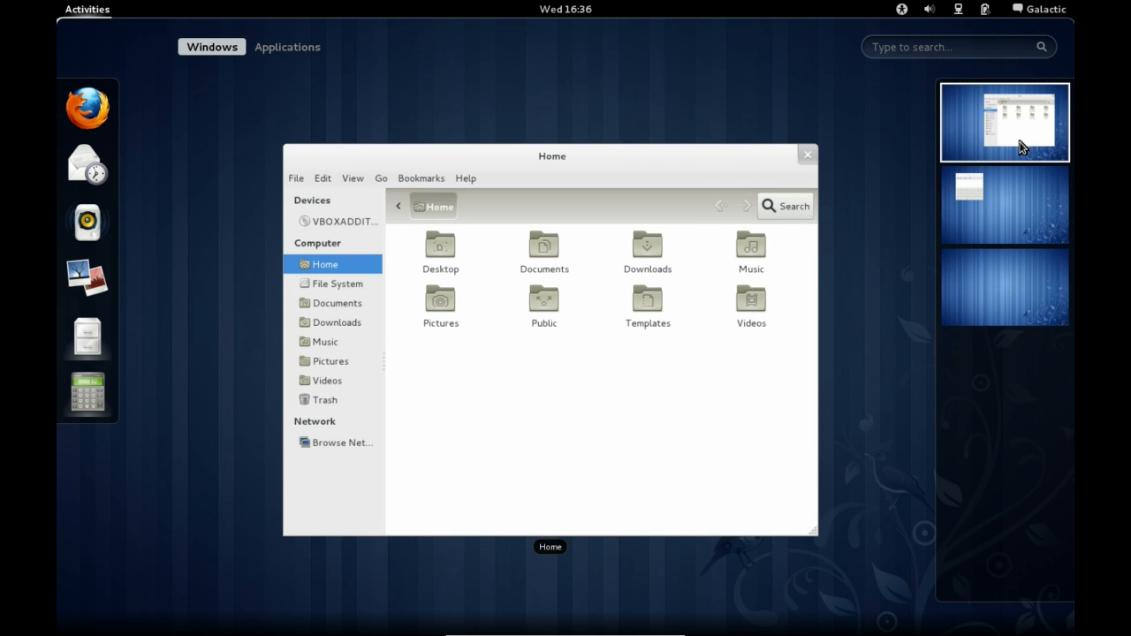
# - Shuffle the Home window's thumbnail in the switcher and drop it into the third workspace
pyautogui.moveTo(1021, 125); pyautogui.dragTo(1026, 227)
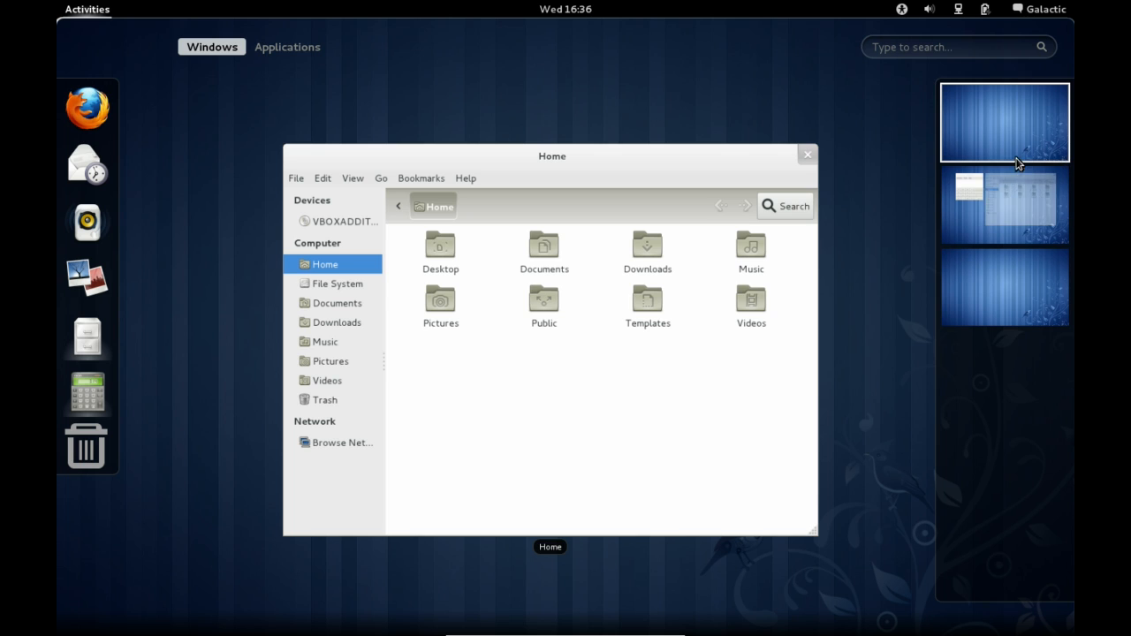
pyautogui.moveTo(1026, 227); pyautogui.dragTo(1013, 134)
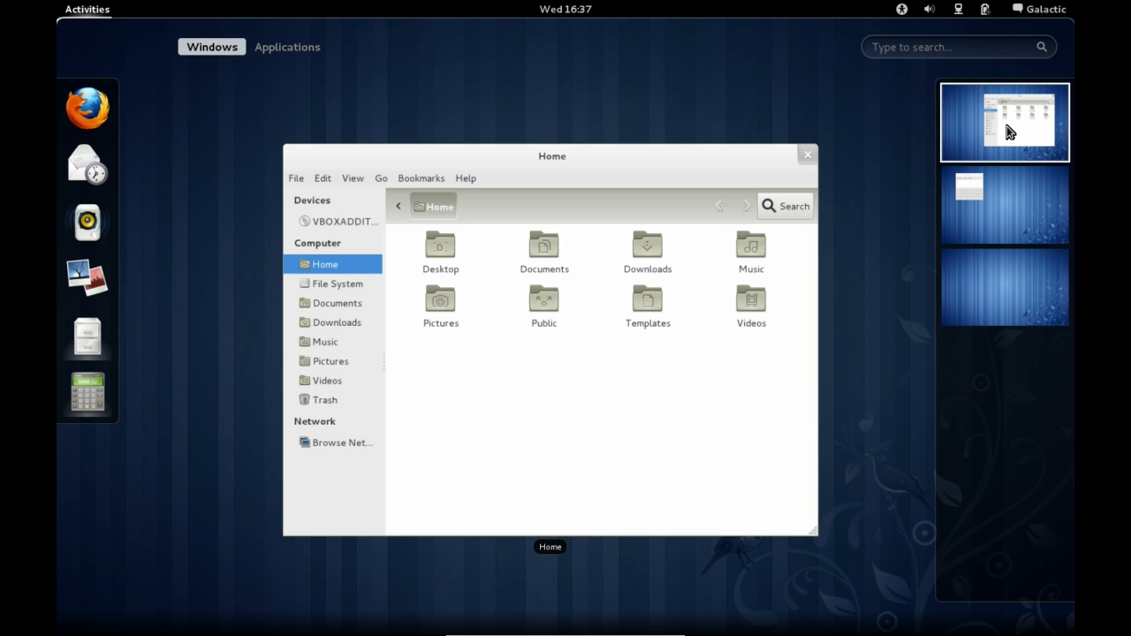
pyautogui.moveTo(1009, 132); pyautogui.dragTo(1012, 134)
pyautogui.moveTo(1012, 131)
pyautogui.mouseDown()
pyautogui.moveTo(1005, 120)
pyautogui.moveTo(993, 298)
pyautogui.mouseUp()
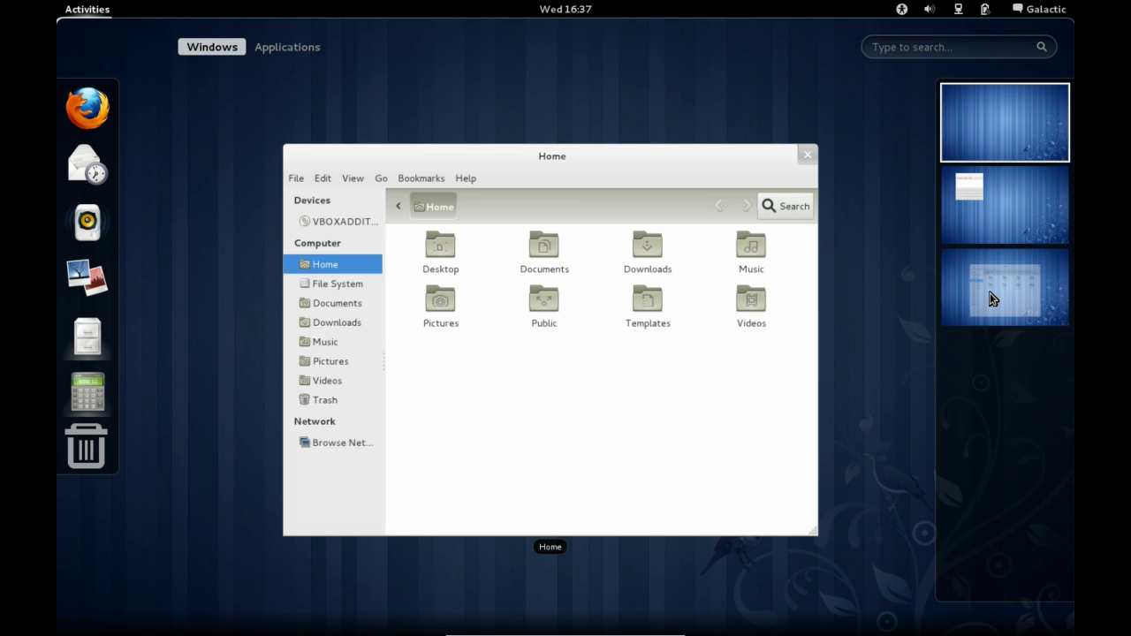
pyautogui.moveTo(989, 299); pyautogui.dragTo(989, 299)
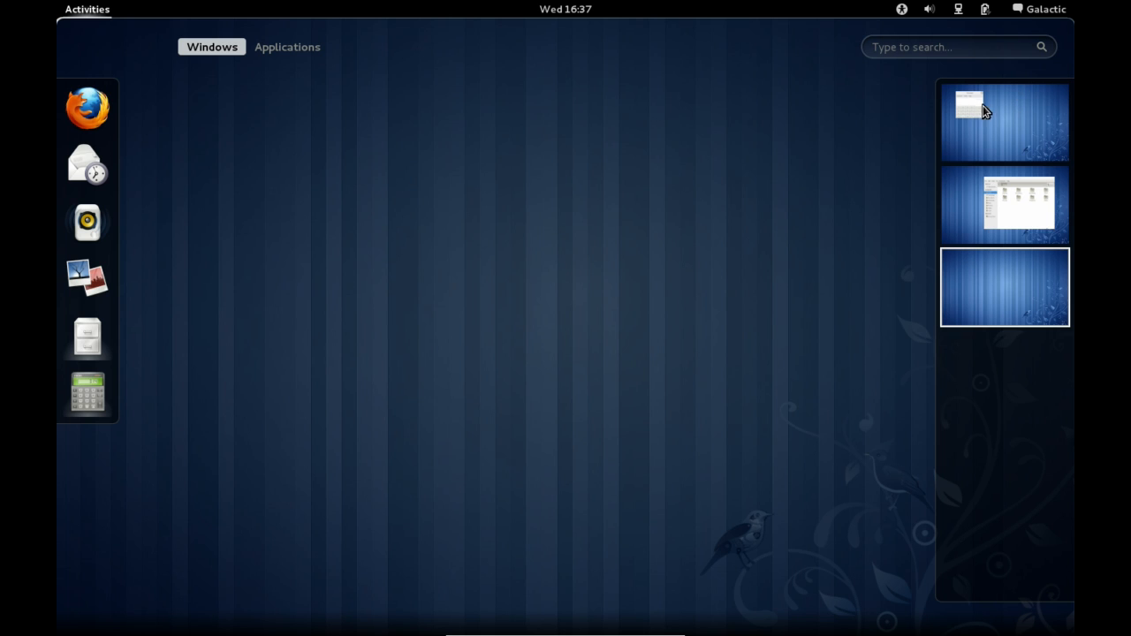
# - Move the Calculator's mini thumbnail from the first workspace into the third
pyautogui.moveTo(972, 109); pyautogui.dragTo(985, 131)
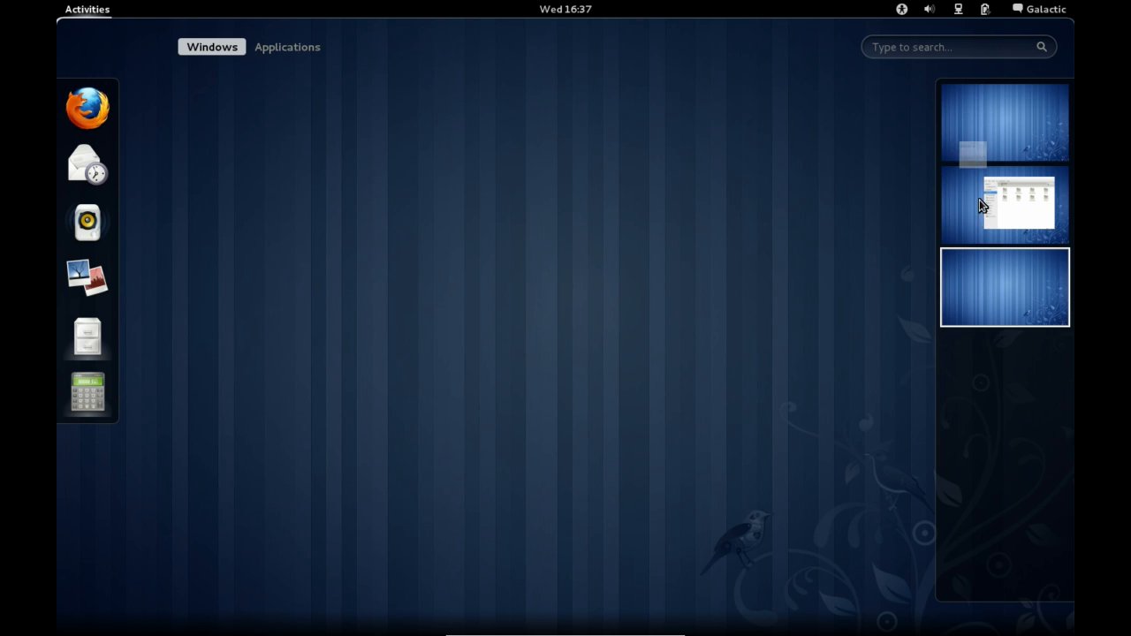
pyautogui.moveTo(986, 131); pyautogui.dragTo(996, 293)
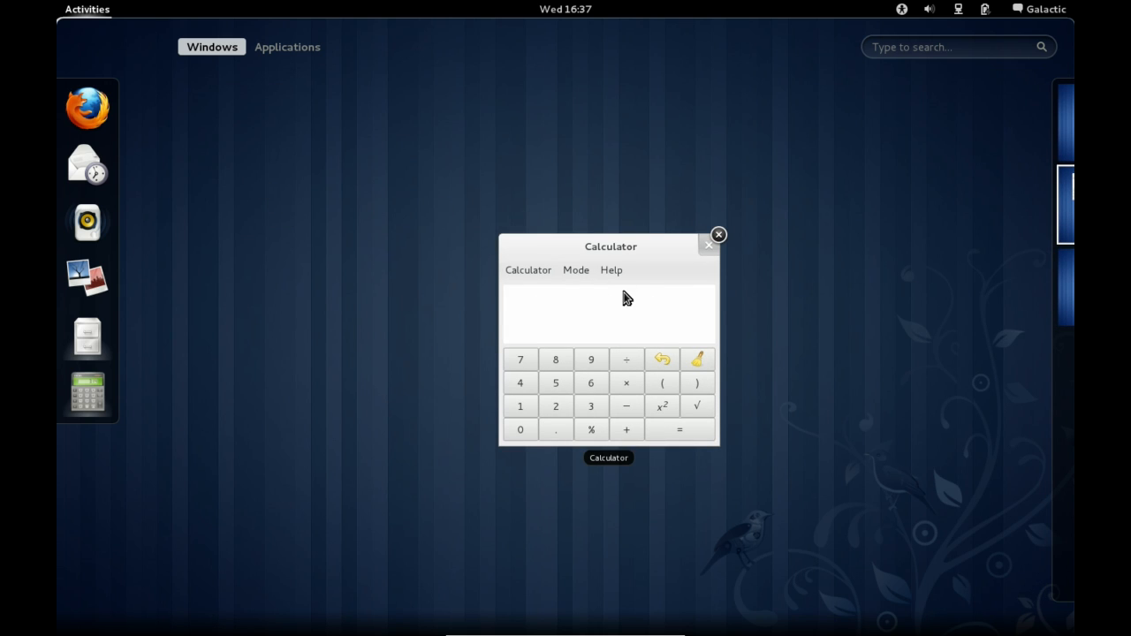
# - Flip between workspaces with Ctrl+Alt+Down/Up to reach the Home window and show it in the overview
pyautogui.click(589, 324)
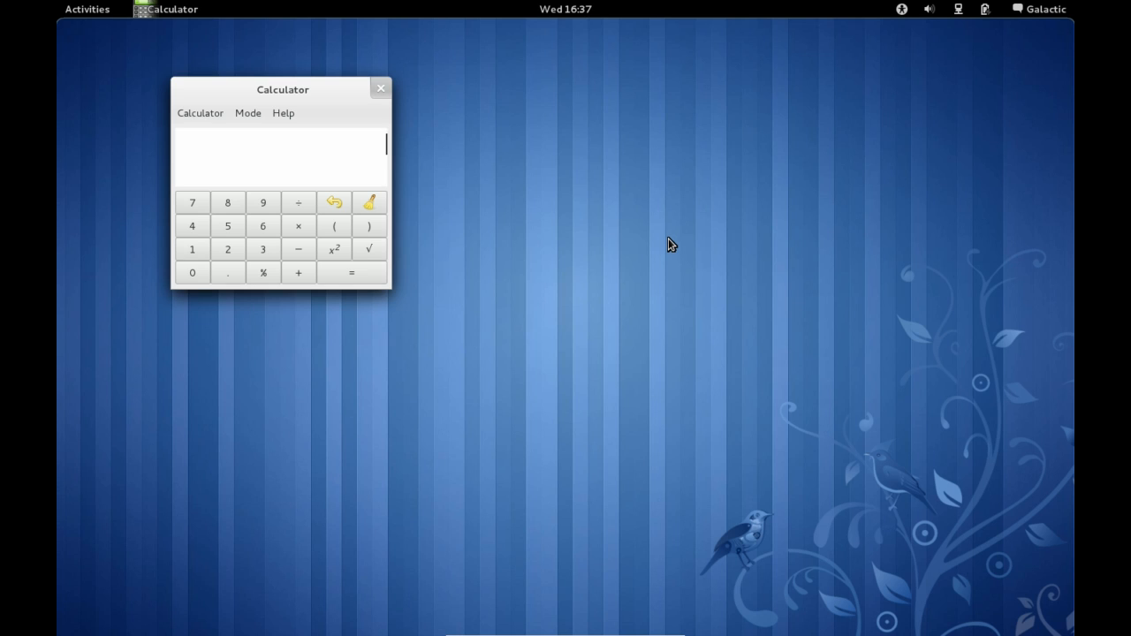
pyautogui.hotkey('ctrl', 'alt', 'Down')
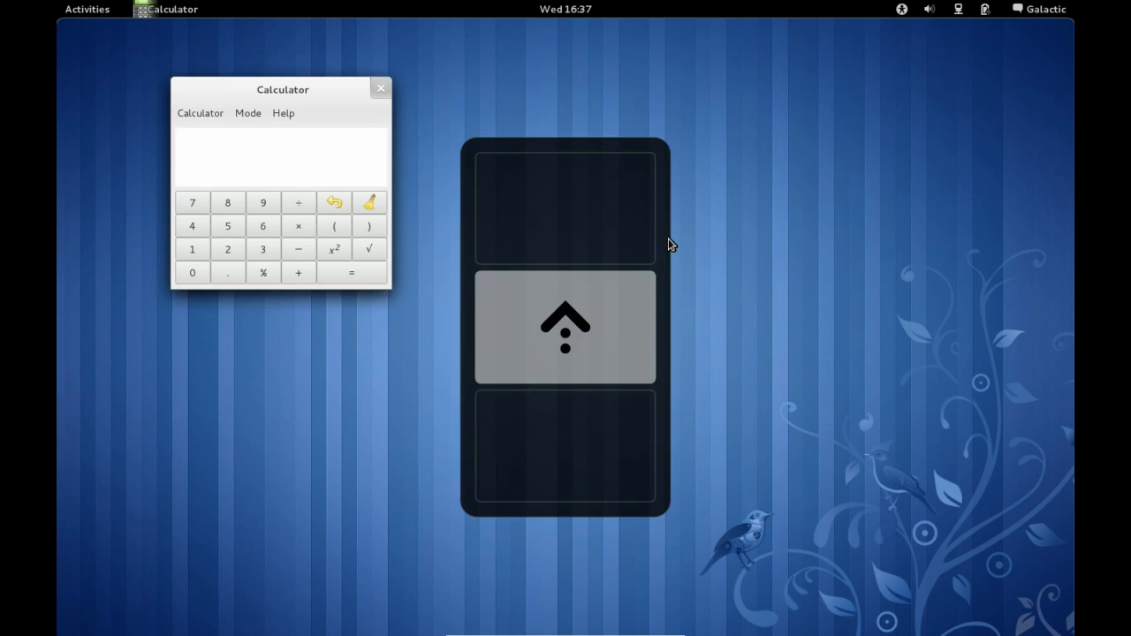
pyautogui.hotkey('ctrl', 'alt', 'Up')
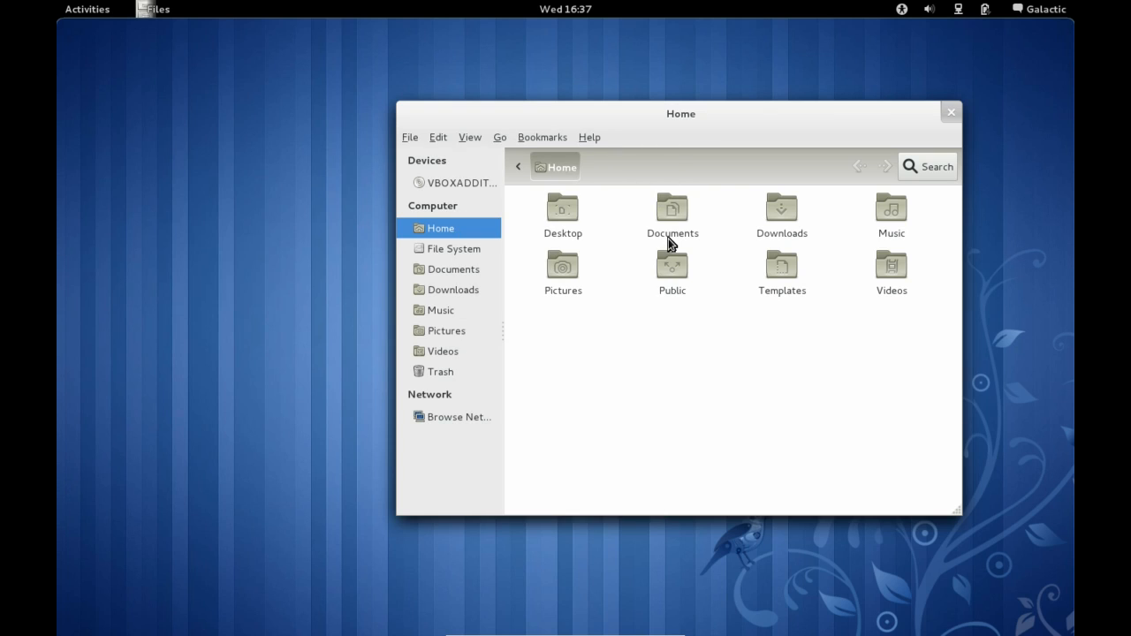
pyautogui.hotkey('ctrl', 'alt', 'Down')
pyautogui.hotkey('ctrl', 'alt', 'Up')
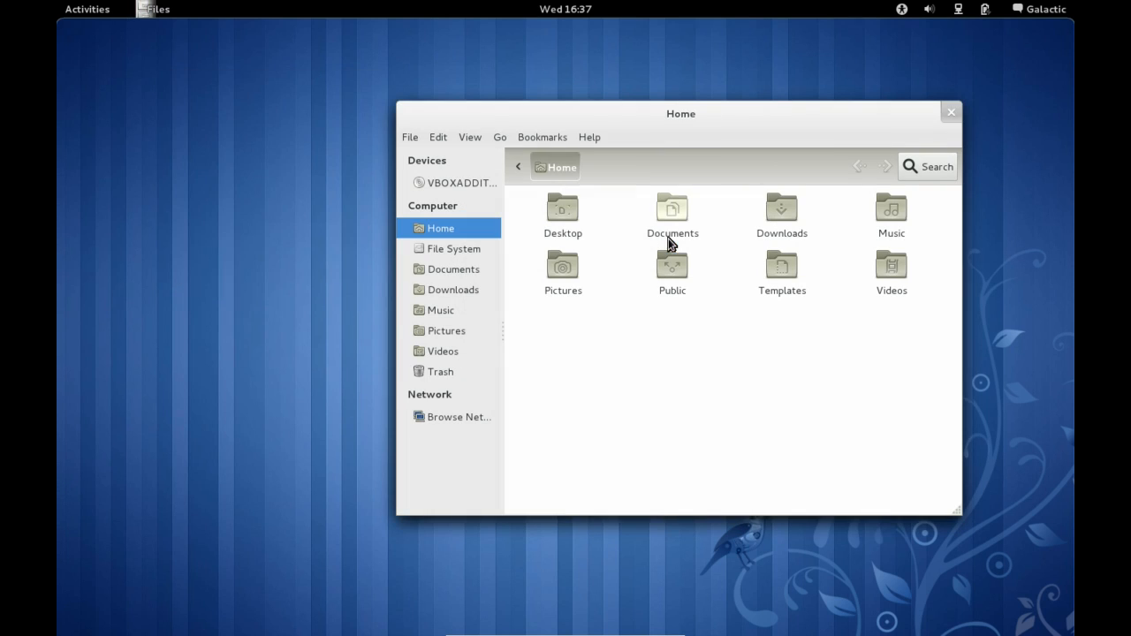
pyautogui.click(80, 9)
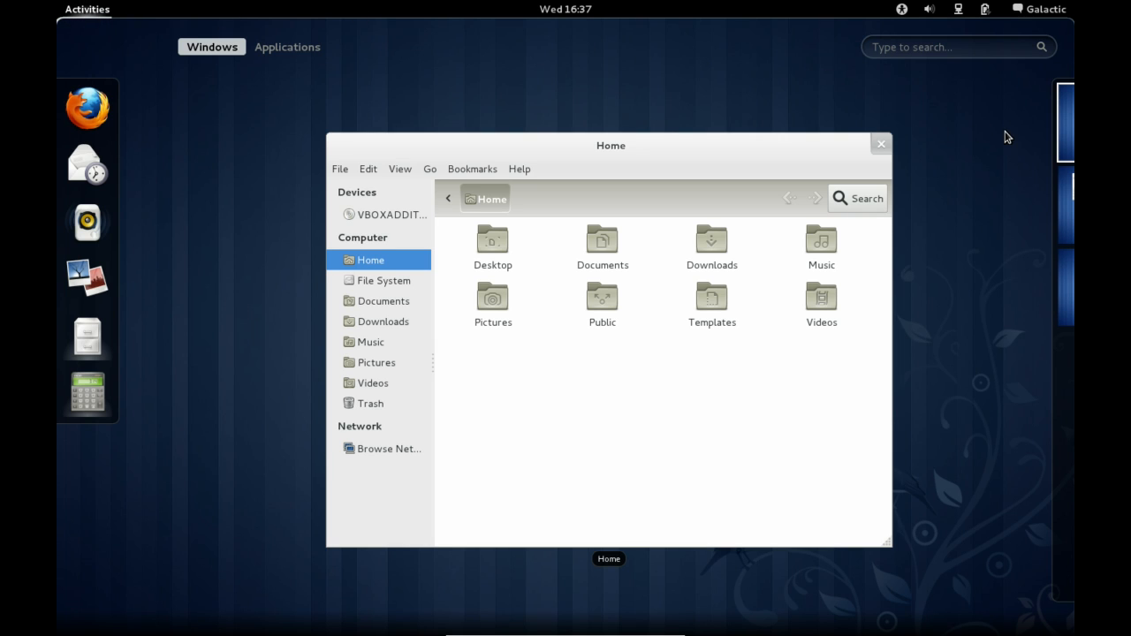
pyautogui.moveTo(1065, 204)
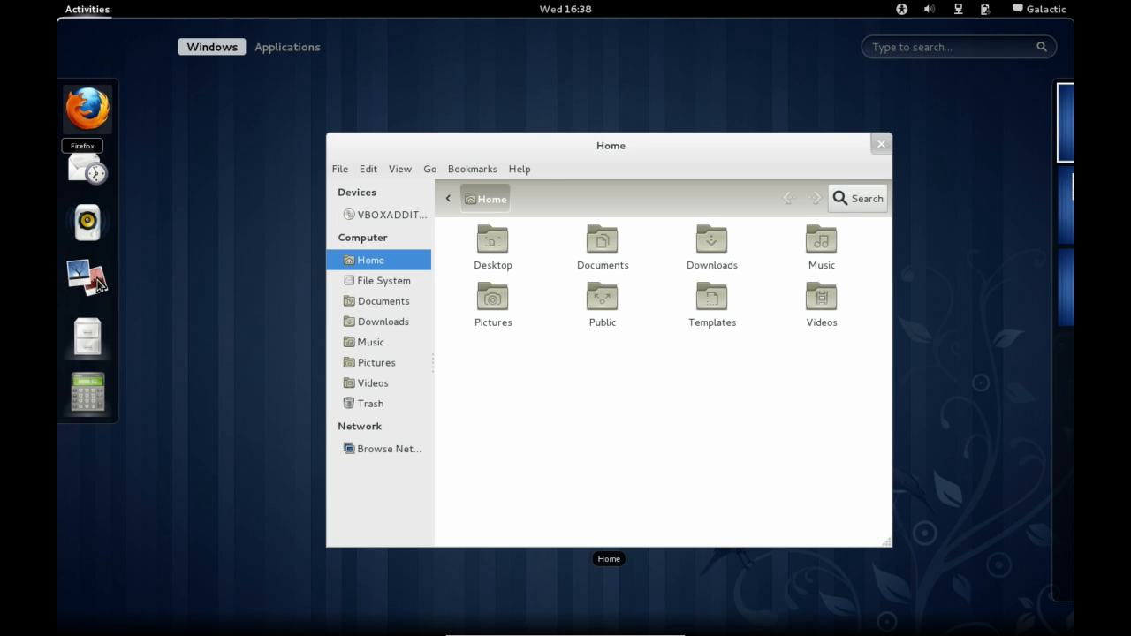
# - Drag gedit from the Applications grid into the favourites dash
pyautogui.click(286, 47)
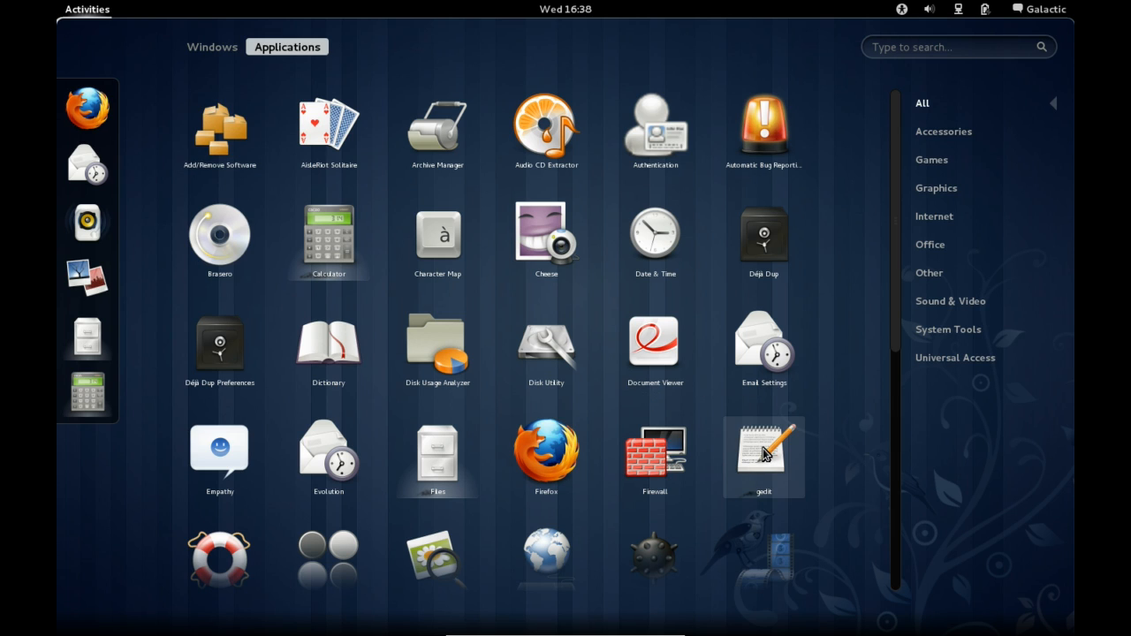
pyautogui.moveTo(767, 453); pyautogui.dragTo(111, 302)
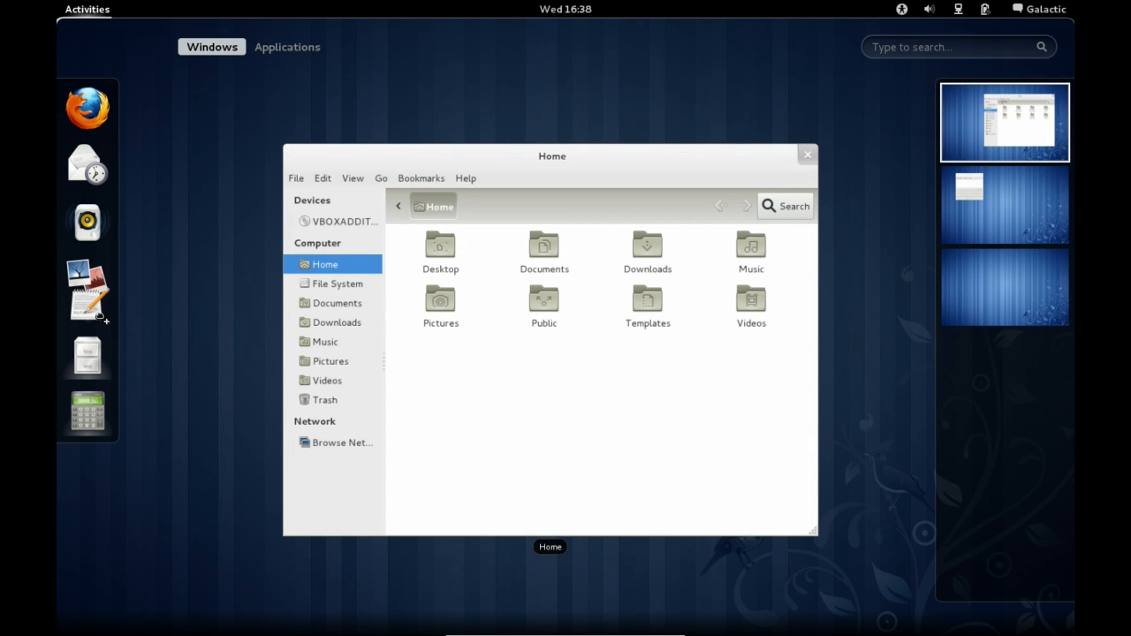
pyautogui.moveTo(110, 302)
pyautogui.mouseDown()
pyautogui.moveTo(99, 349)
pyautogui.moveTo(99, 251)
pyautogui.moveTo(97, 300)
pyautogui.mouseUp()
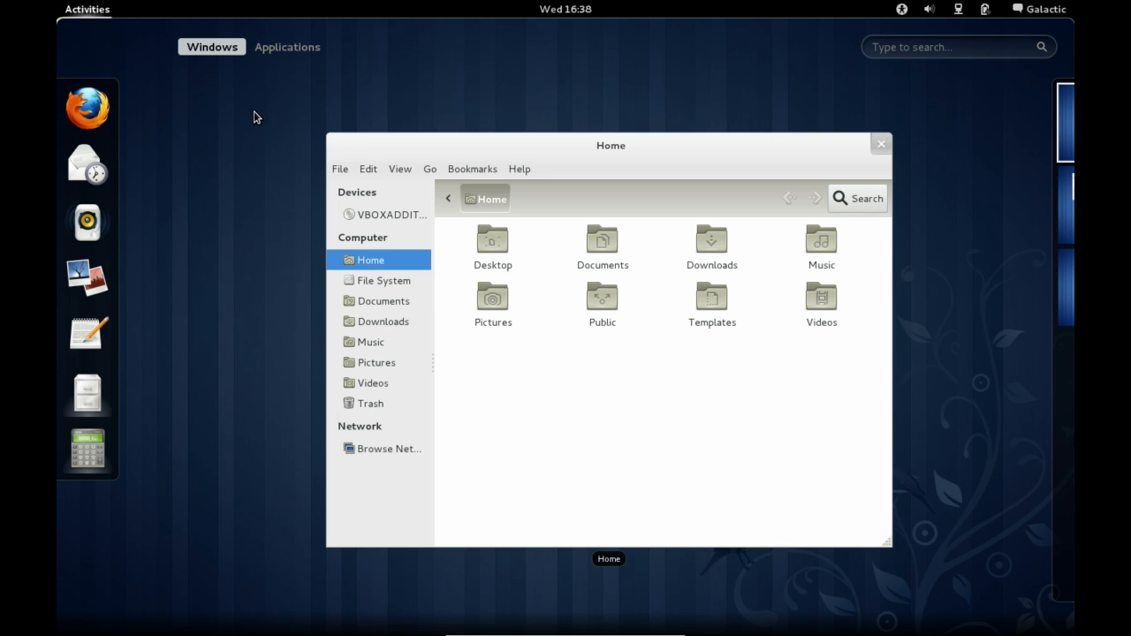
# - Check AisleRiot Solitaire's right-click options, then drag it into the favourites dash
pyautogui.click(277, 51)
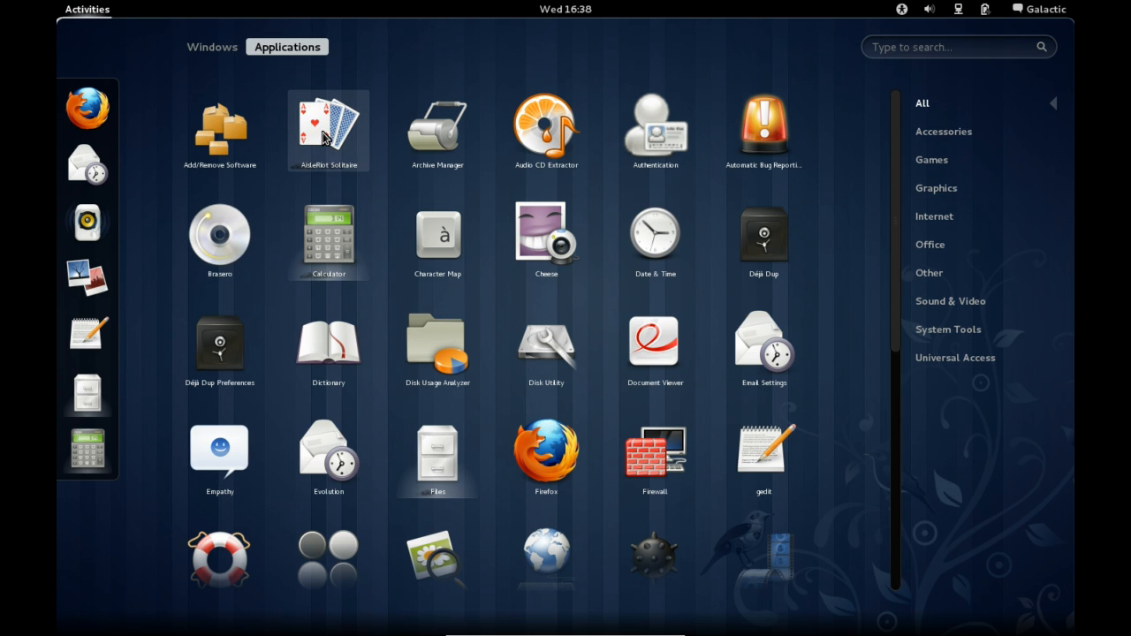
pyautogui.rightClick(281, 159)
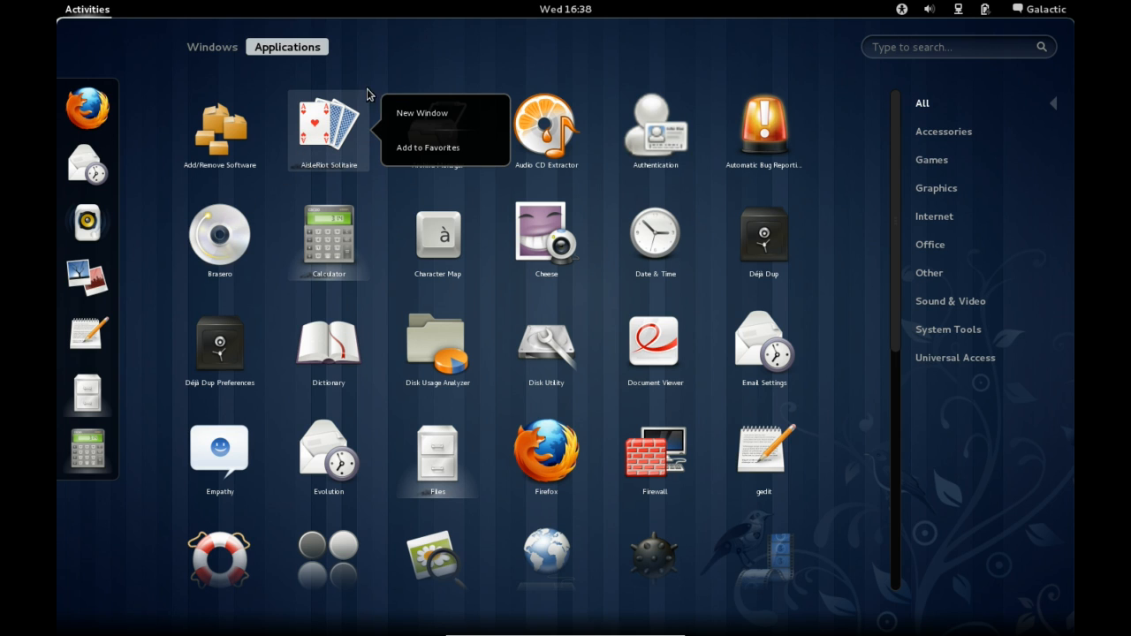
pyautogui.click(351, 117)
pyautogui.moveTo(351, 117); pyautogui.dragTo(88, 196)
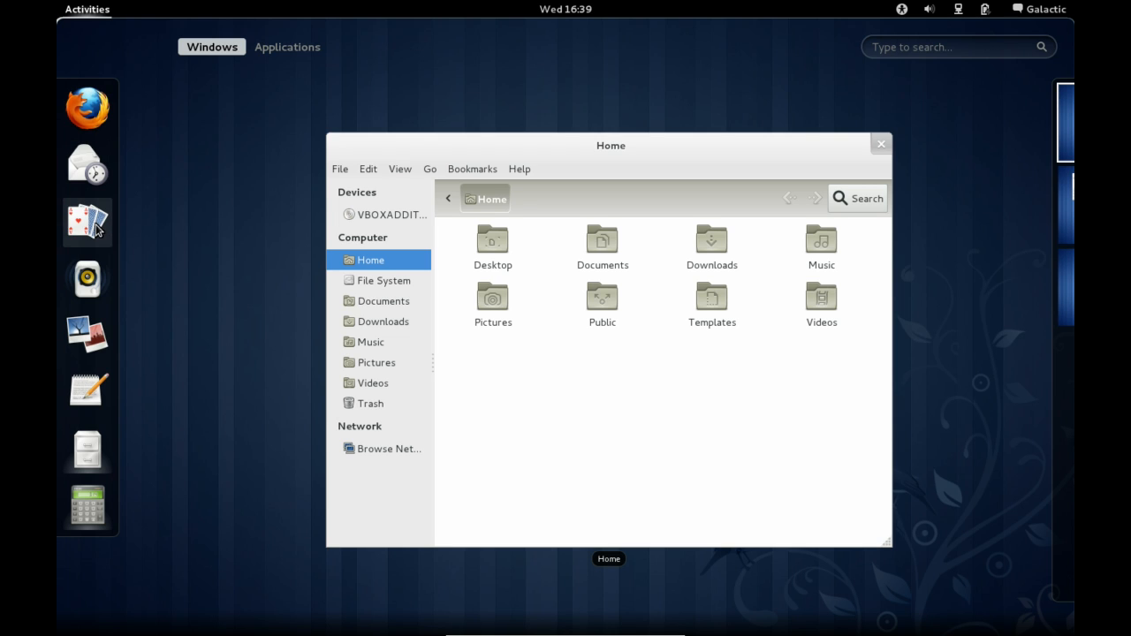
pyautogui.moveTo(609, 340)
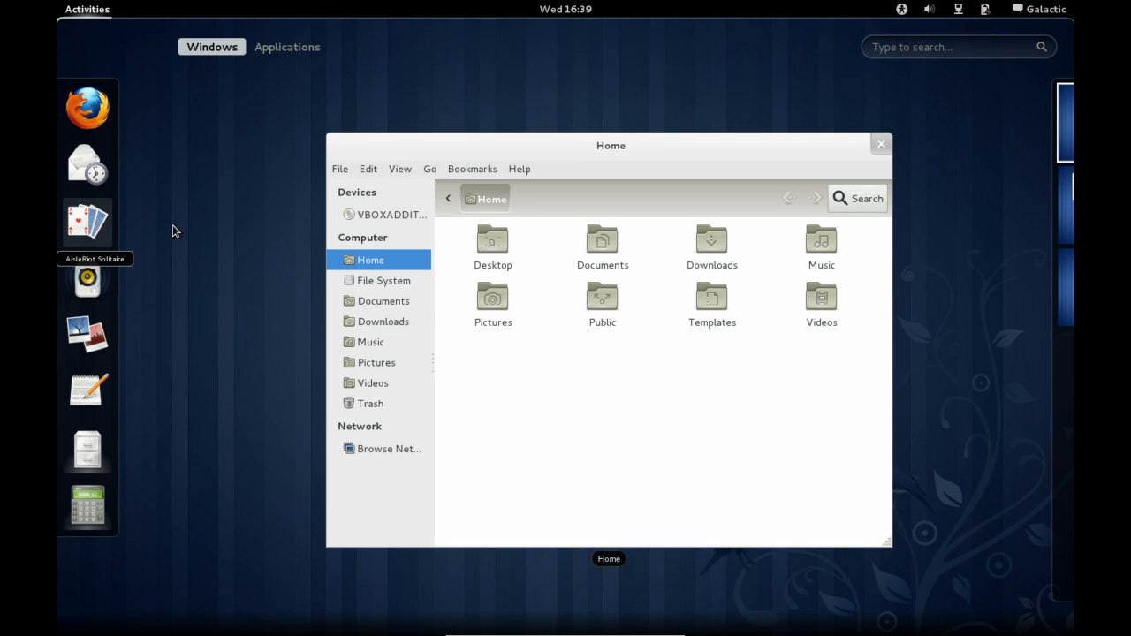
# - Return to the Home window, then show the full Applications grid in the overview
pyautogui.click(476, 145)
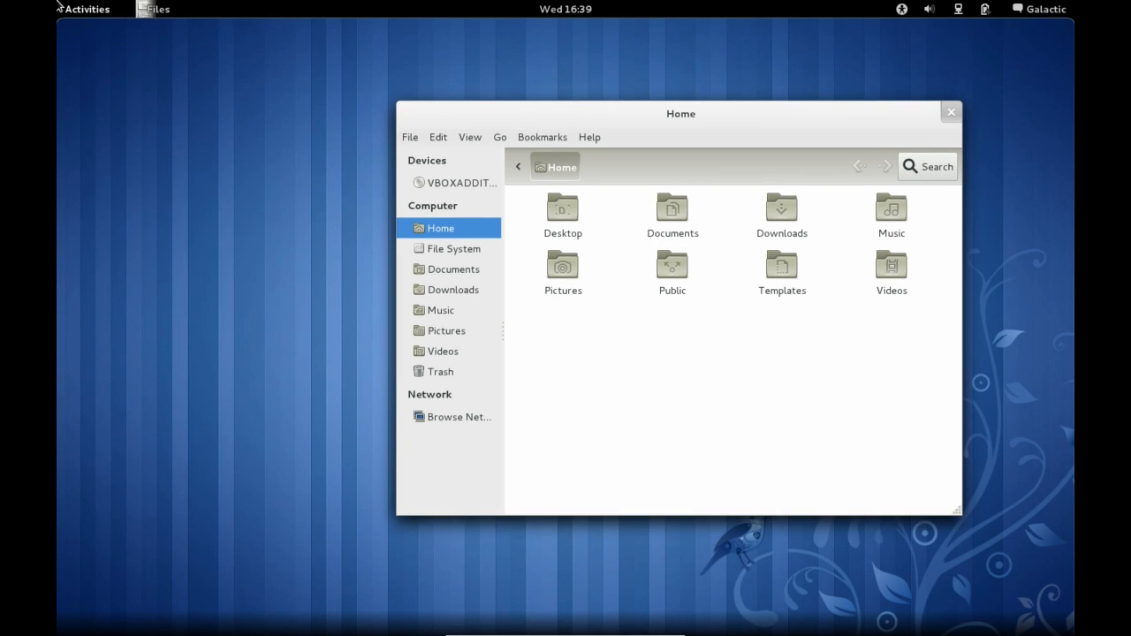
pyautogui.click(88, 9)
pyautogui.click(287, 48)
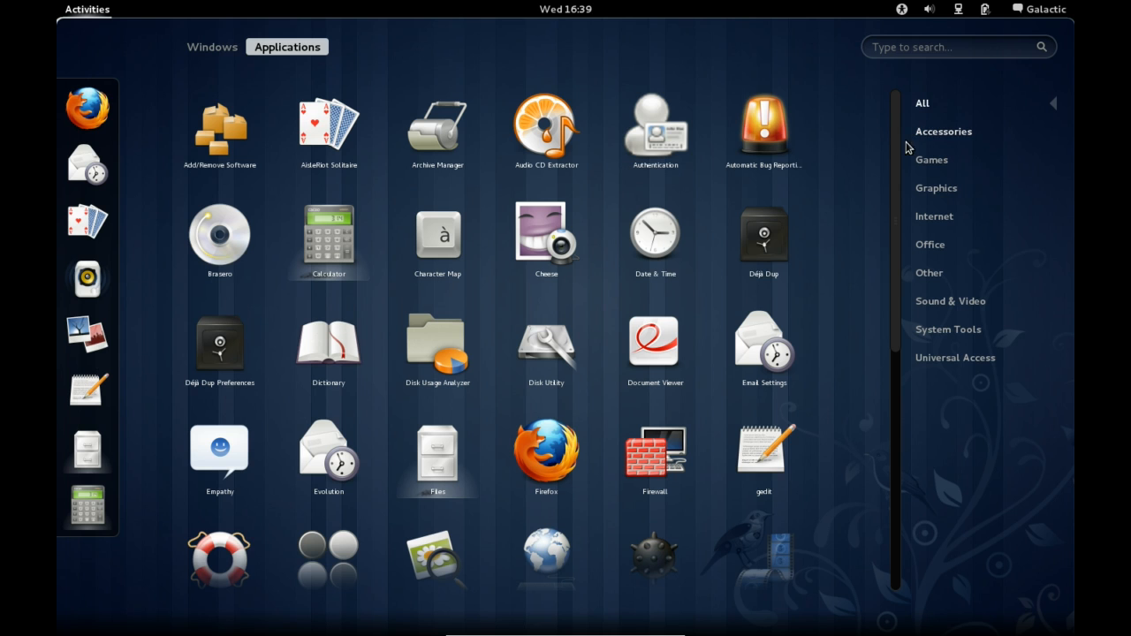
pyautogui.moveTo(896, 148); pyautogui.dragTo(901, 416)
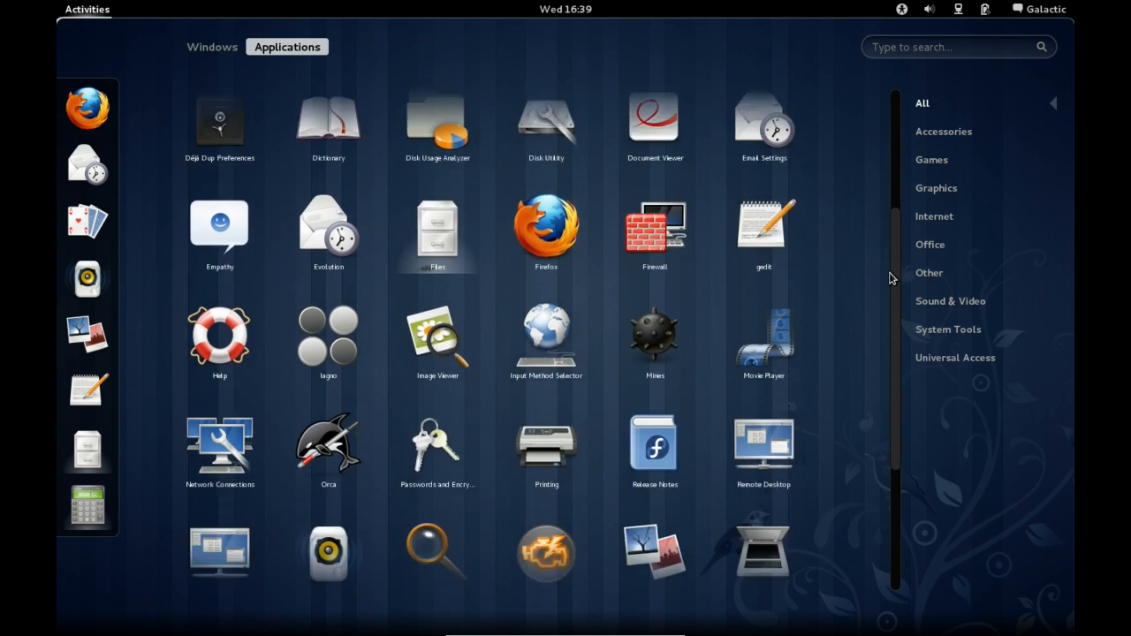
pyautogui.moveTo(894, 311); pyautogui.dragTo(904, 122)
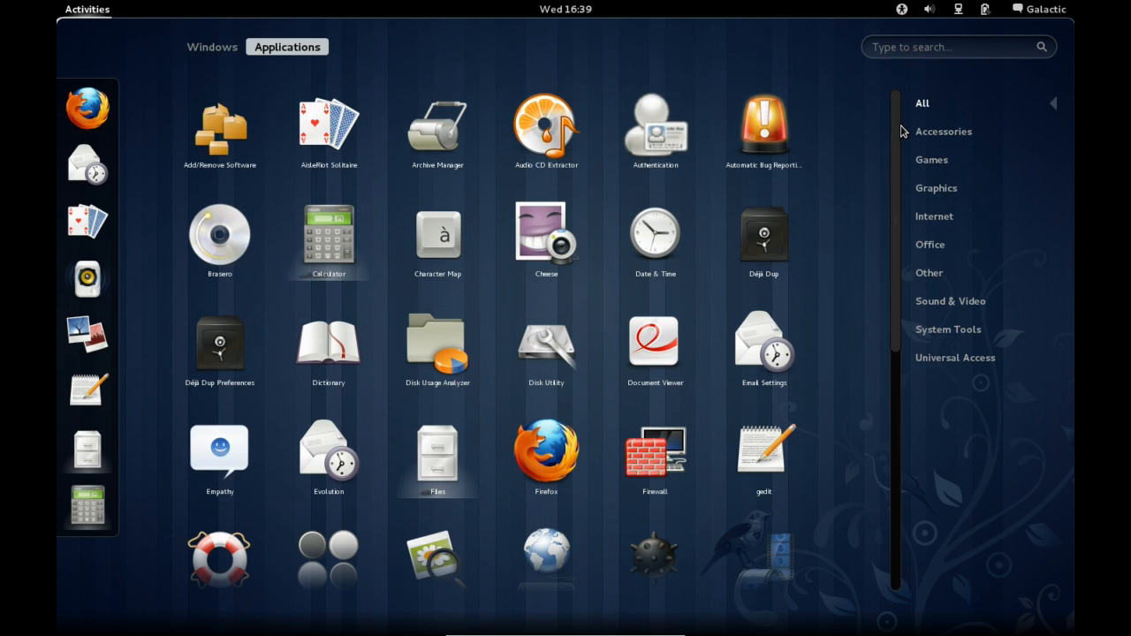
pyautogui.moveTo(901, 131)
pyautogui.mouseDown()
pyautogui.moveTo(895, 172)
pyautogui.moveTo(894, 133)
pyautogui.mouseUp()
pyautogui.moveTo(894, 140); pyautogui.dragTo(900, 389)
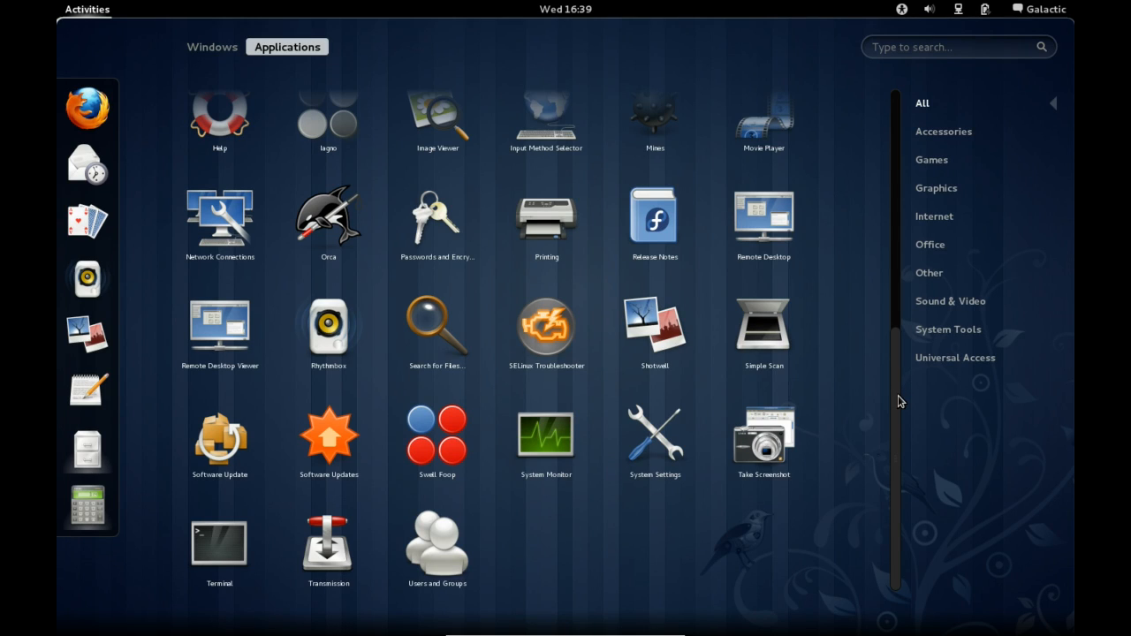
pyautogui.moveTo(899, 402); pyautogui.dragTo(899, 115)
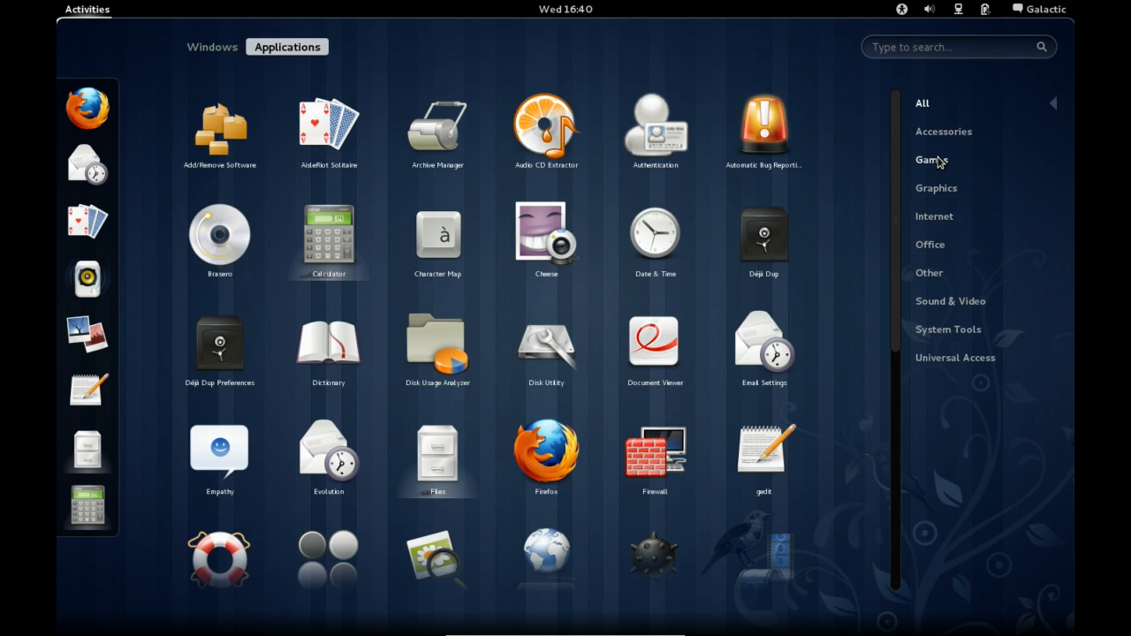
# - Skim quickly through the categories from Games down to Universal Access
pyautogui.click(931, 160)
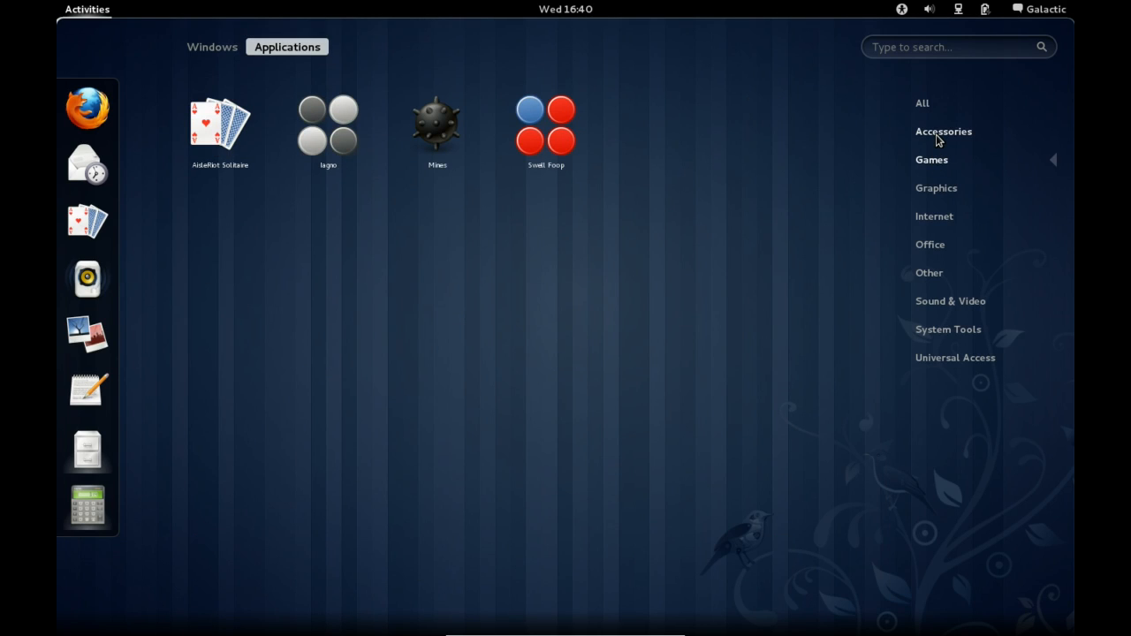
pyautogui.click(939, 134)
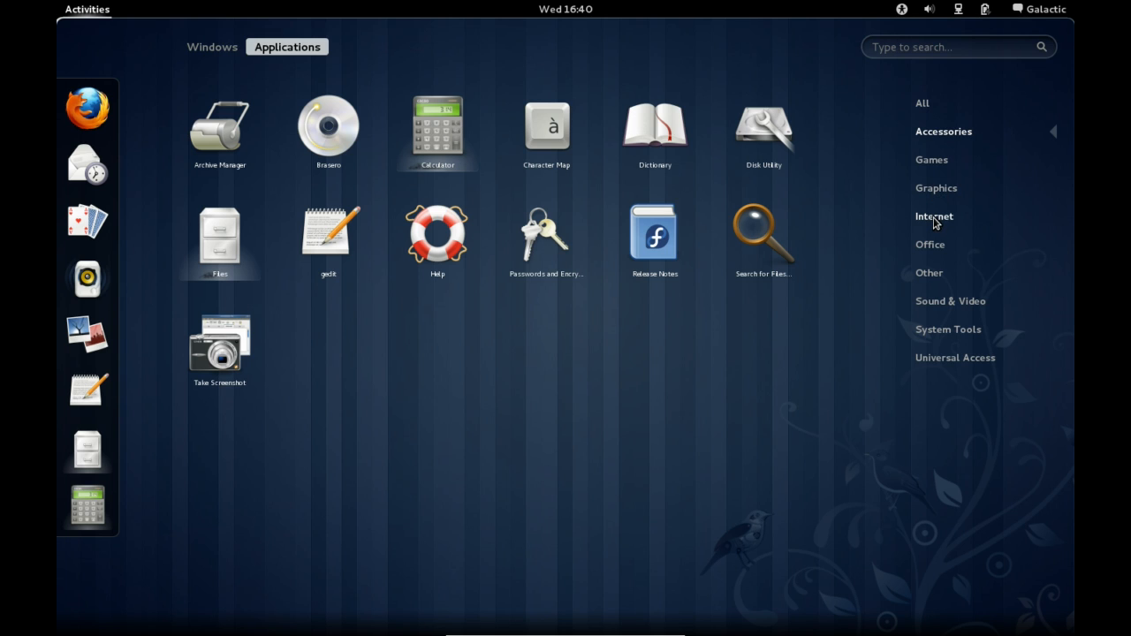
pyautogui.click(934, 216)
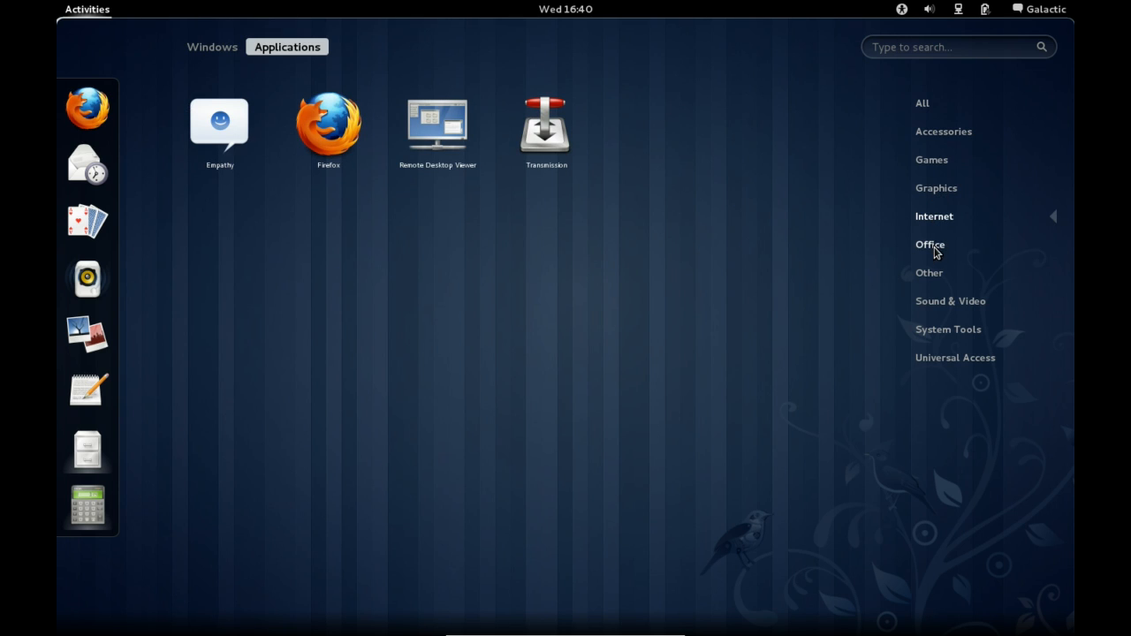
pyautogui.click(930, 245)
pyautogui.click(929, 273)
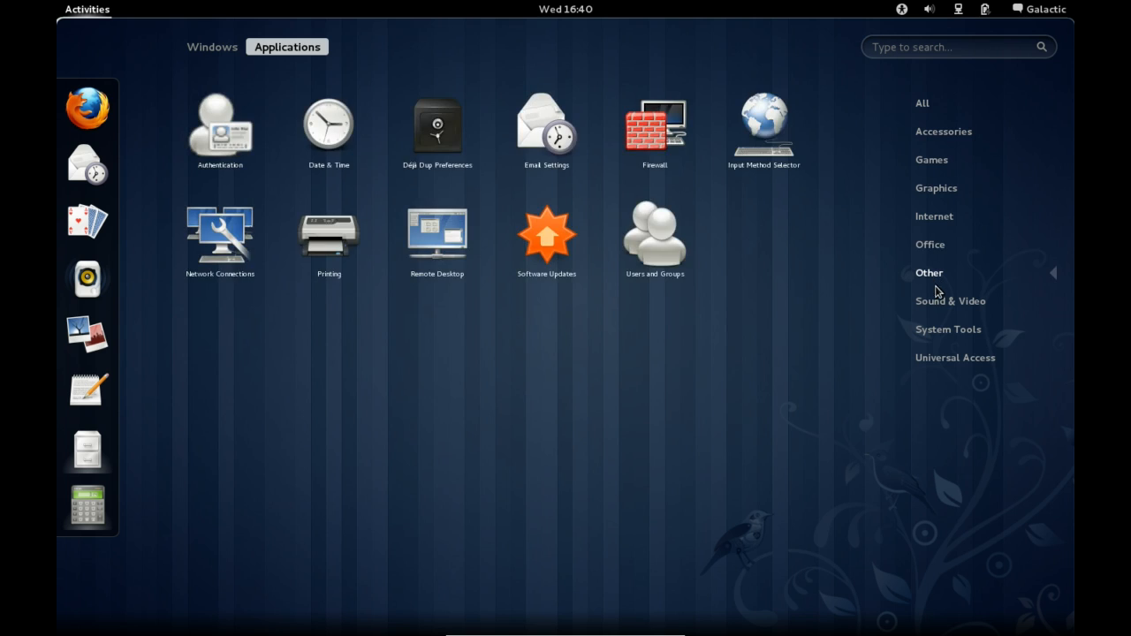
pyautogui.click(942, 301)
pyautogui.click(945, 330)
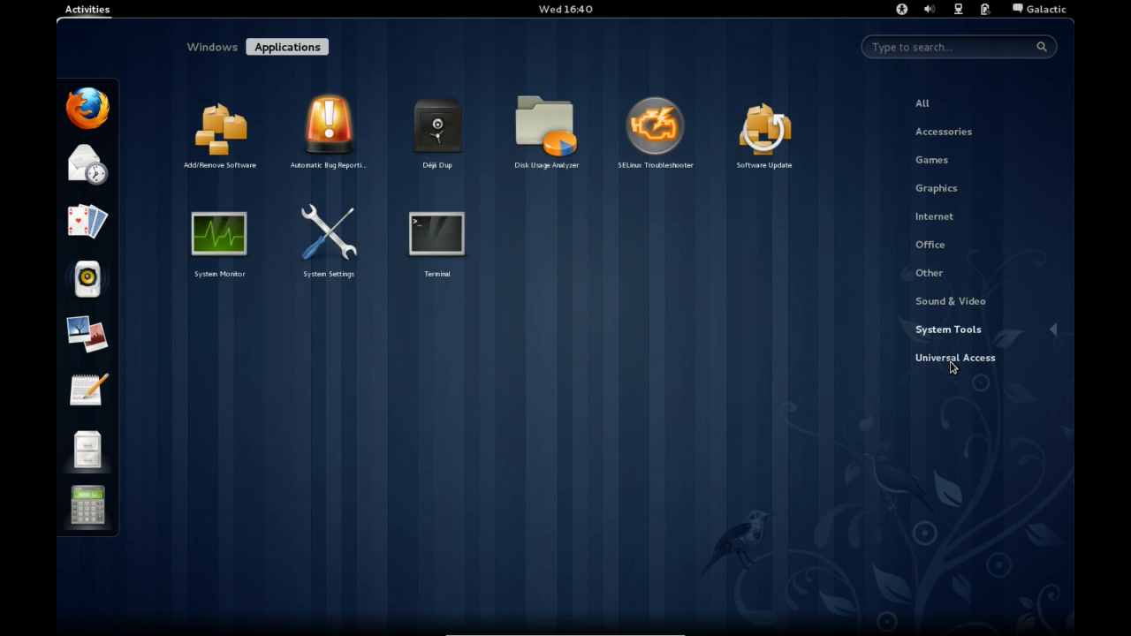
pyautogui.click(952, 358)
# - Review Accessories, Games, Graphics, Internet, Office, Sound & Video, ending on System Tools
pyautogui.click(938, 131)
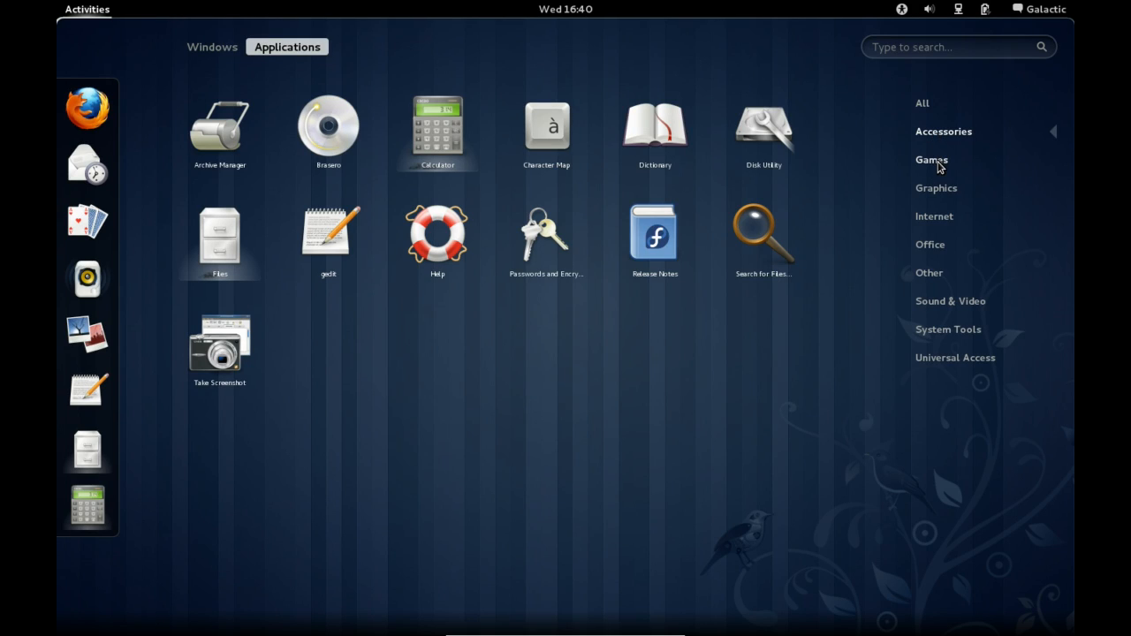
pyautogui.click(931, 160)
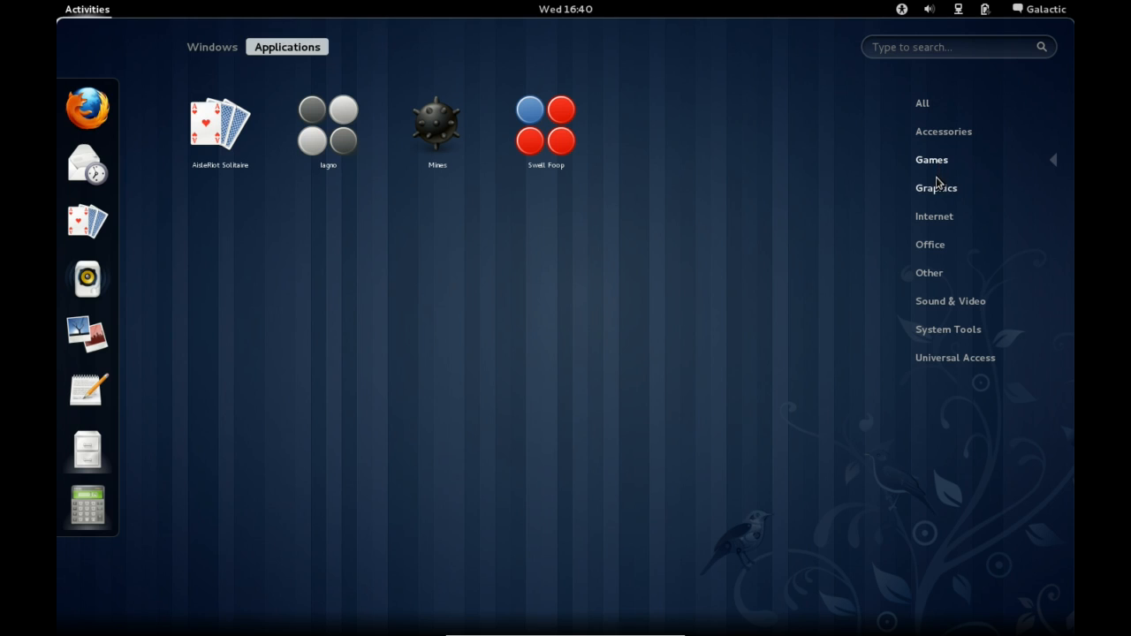
pyautogui.click(935, 188)
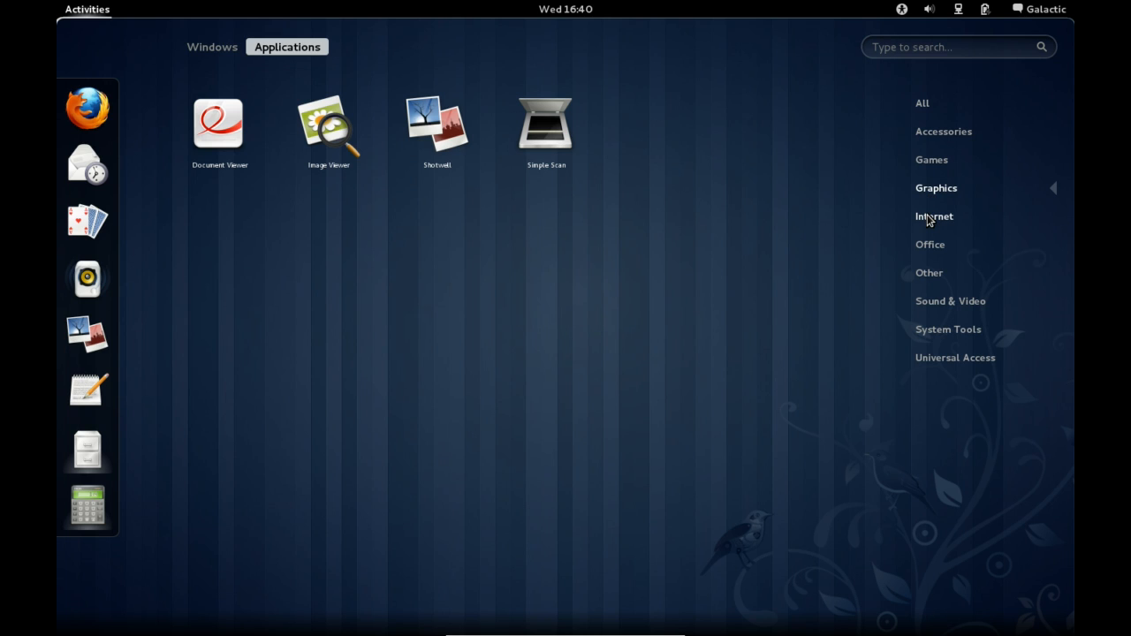
pyautogui.click(933, 217)
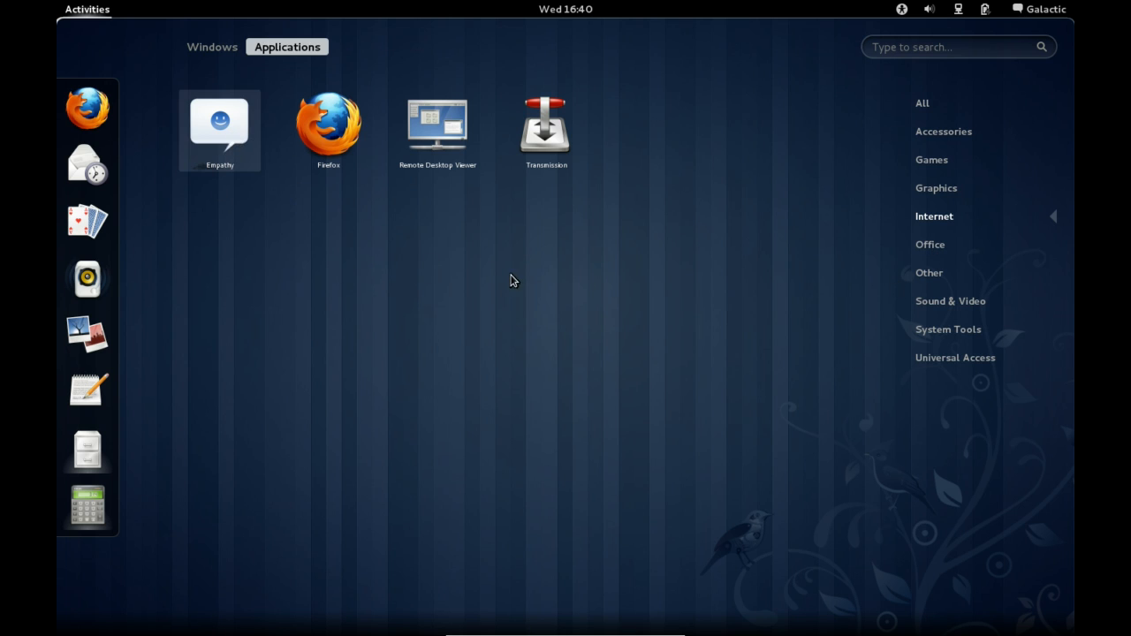
pyautogui.click(929, 245)
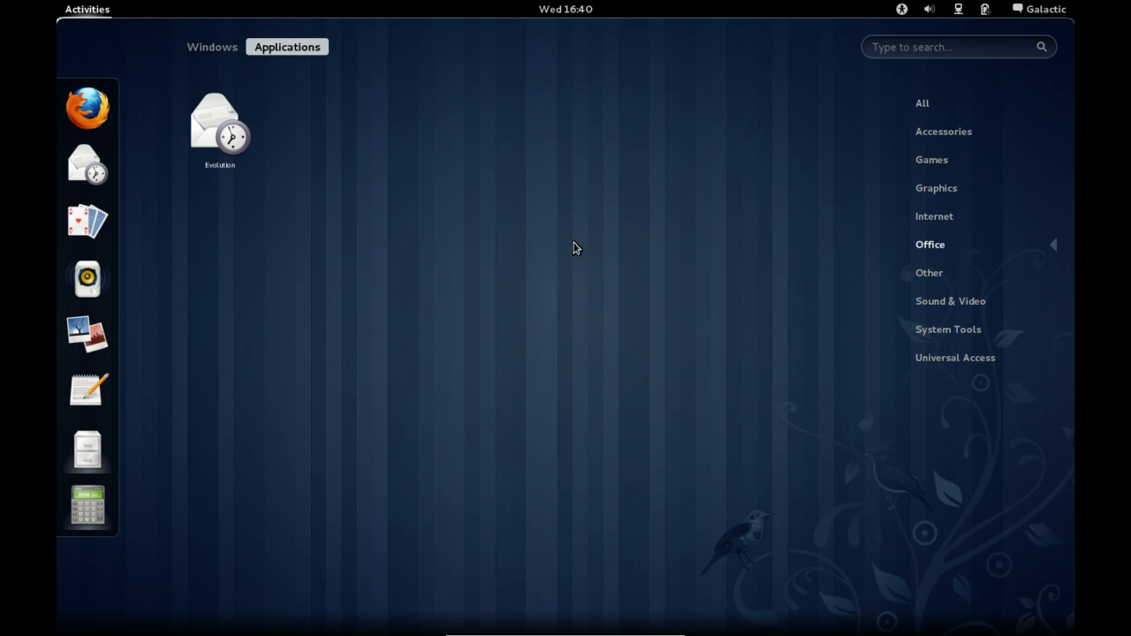
pyautogui.click(559, 7)
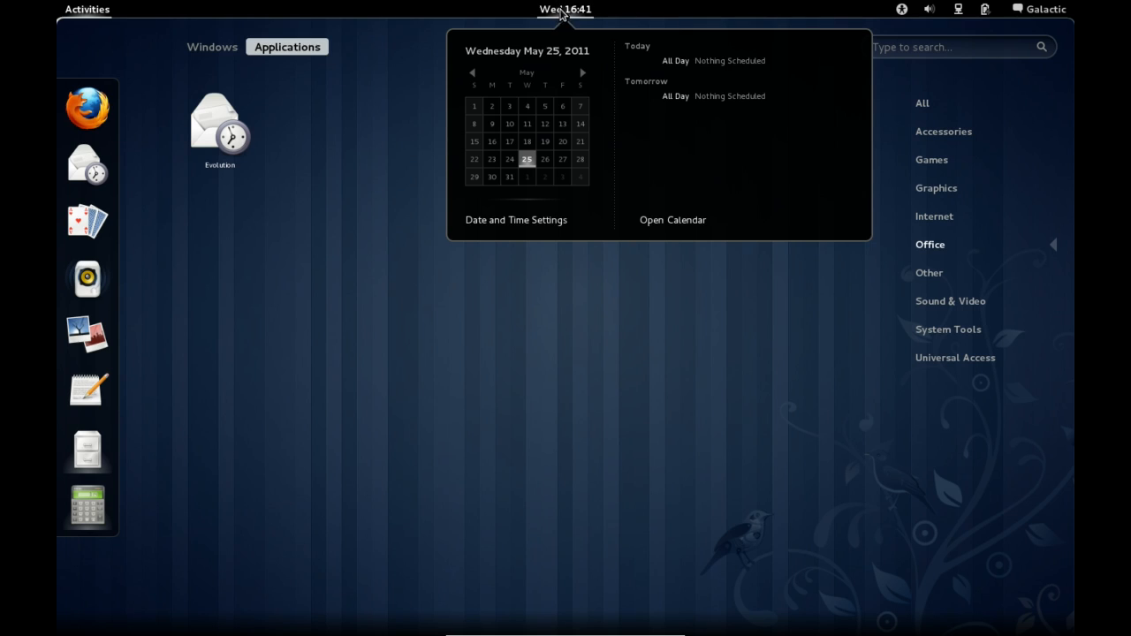
pyautogui.click(562, 11)
pyautogui.click(951, 301)
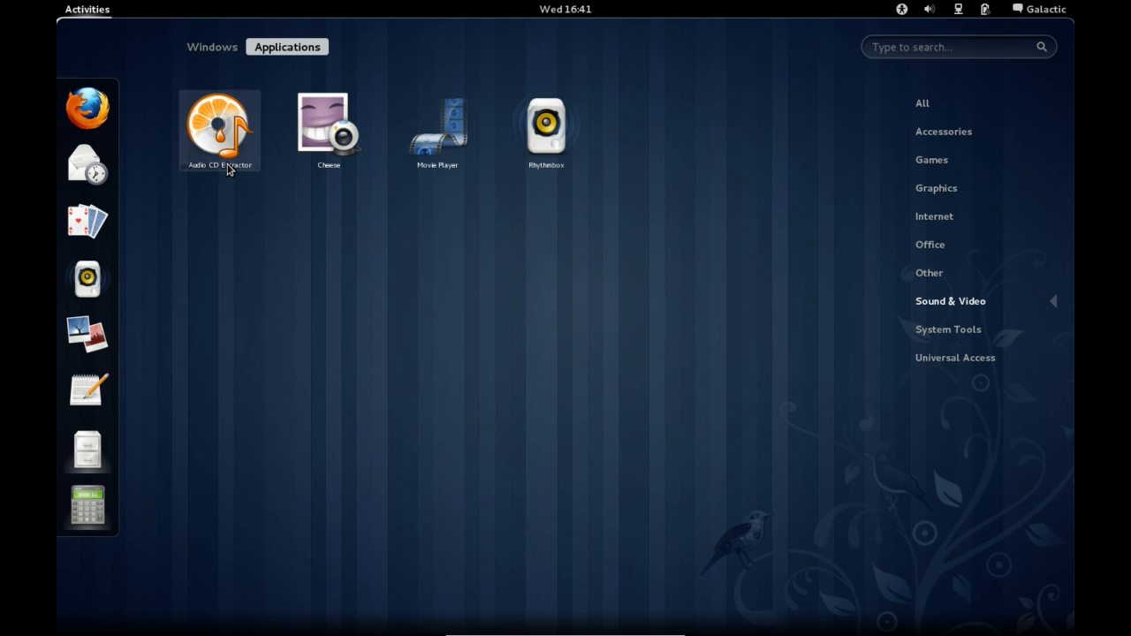
pyautogui.click(948, 329)
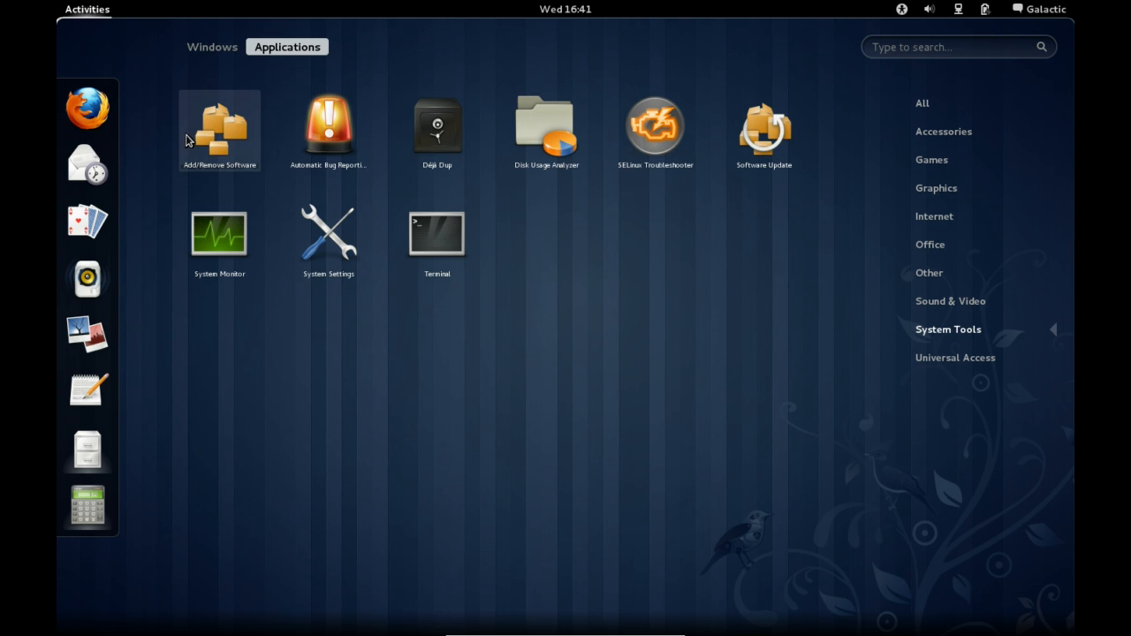
# - Launch Add/Remove Software, close the Home folder window and reposition the software window
pyautogui.click(206, 141)
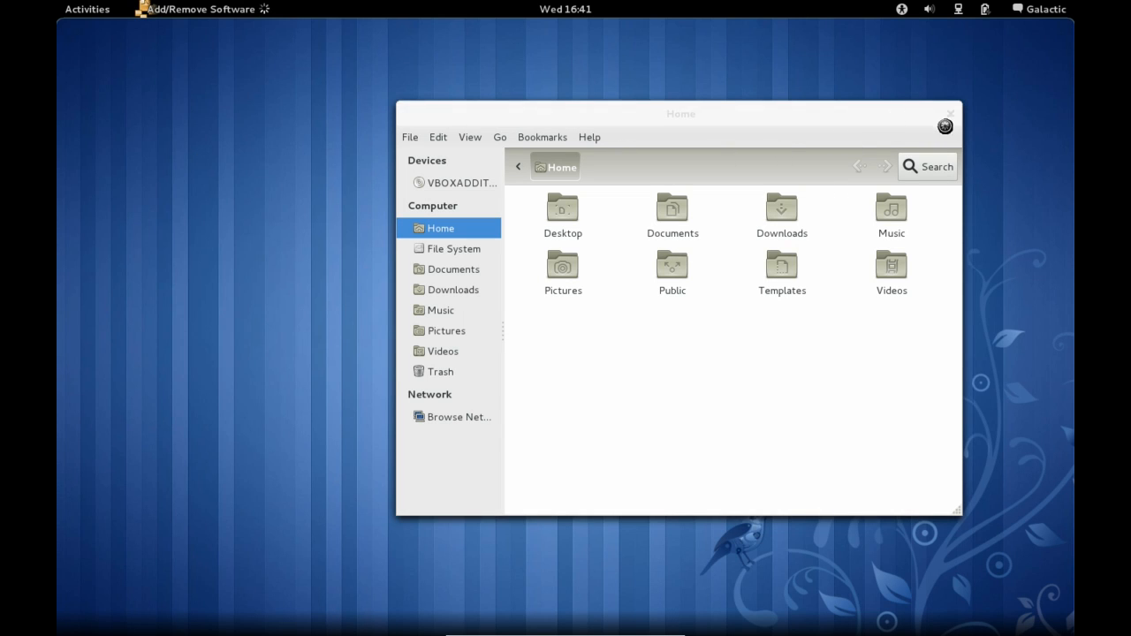
pyautogui.click(953, 122)
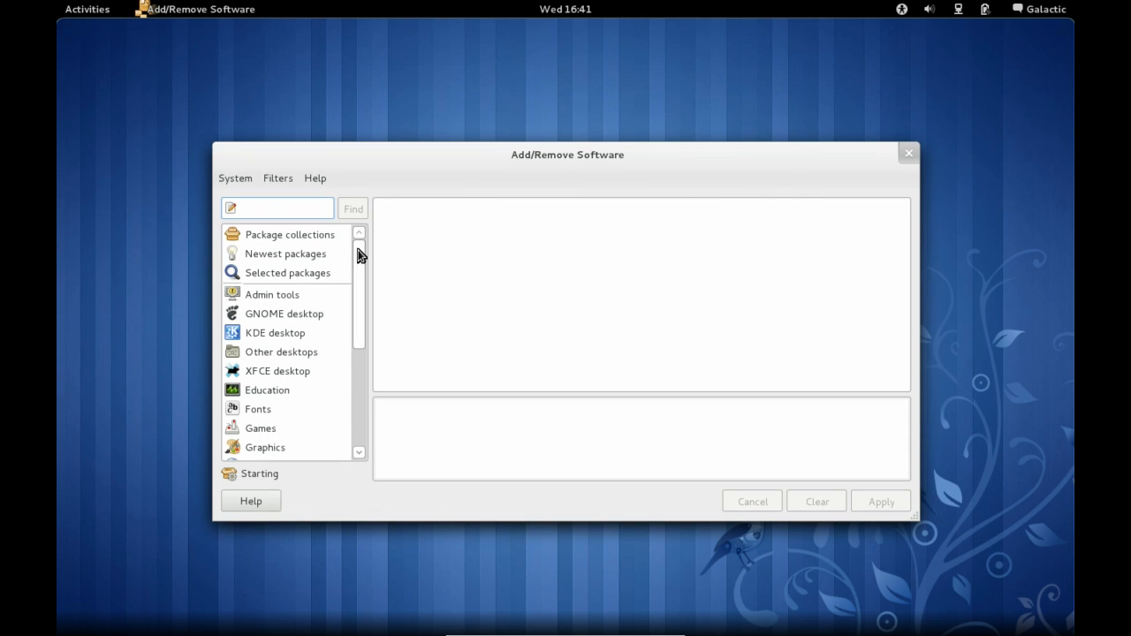
pyautogui.scroll(-5, 362, 292)
pyautogui.scroll(-3, 362, 353)
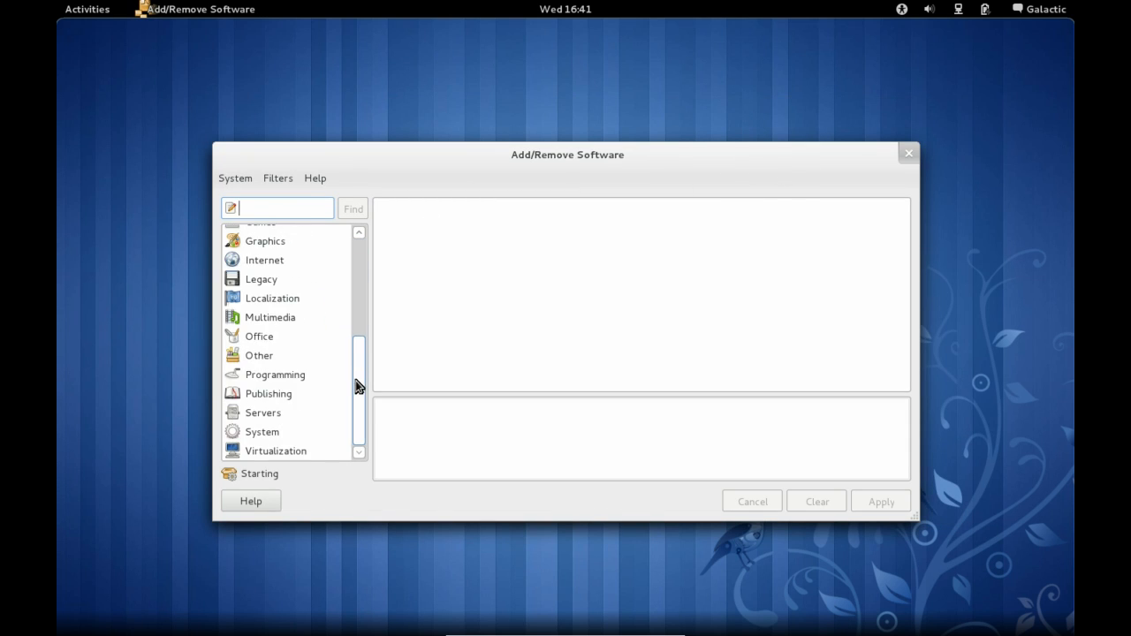
pyautogui.scroll(1, 362, 292)
pyautogui.scroll(5, 363, 292)
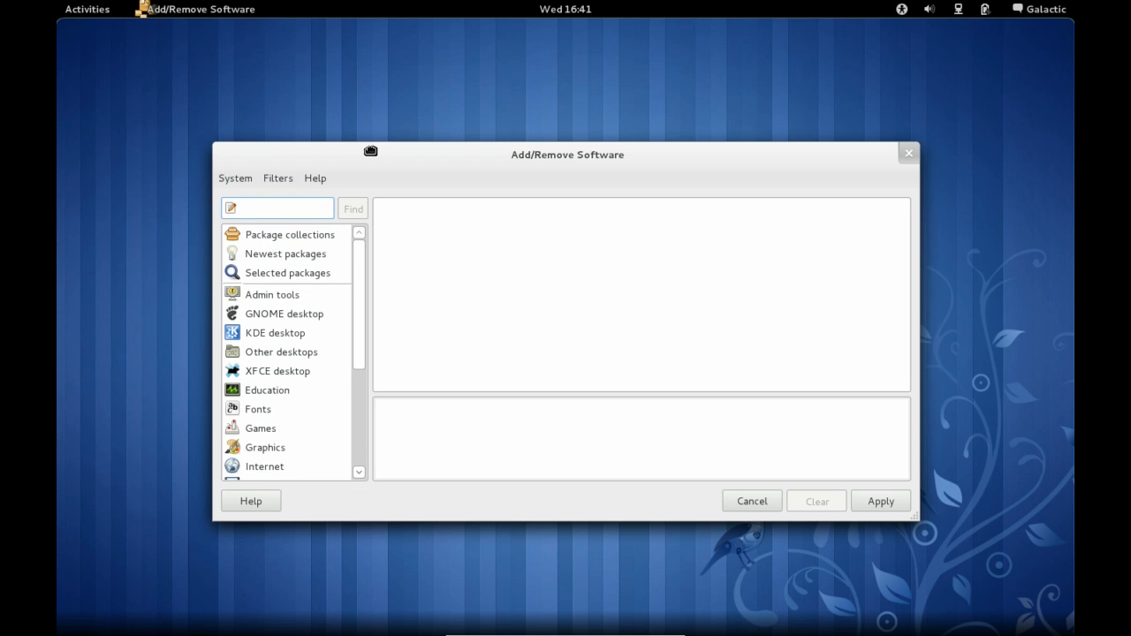
pyautogui.moveTo(373, 155); pyautogui.dragTo(351, 130)
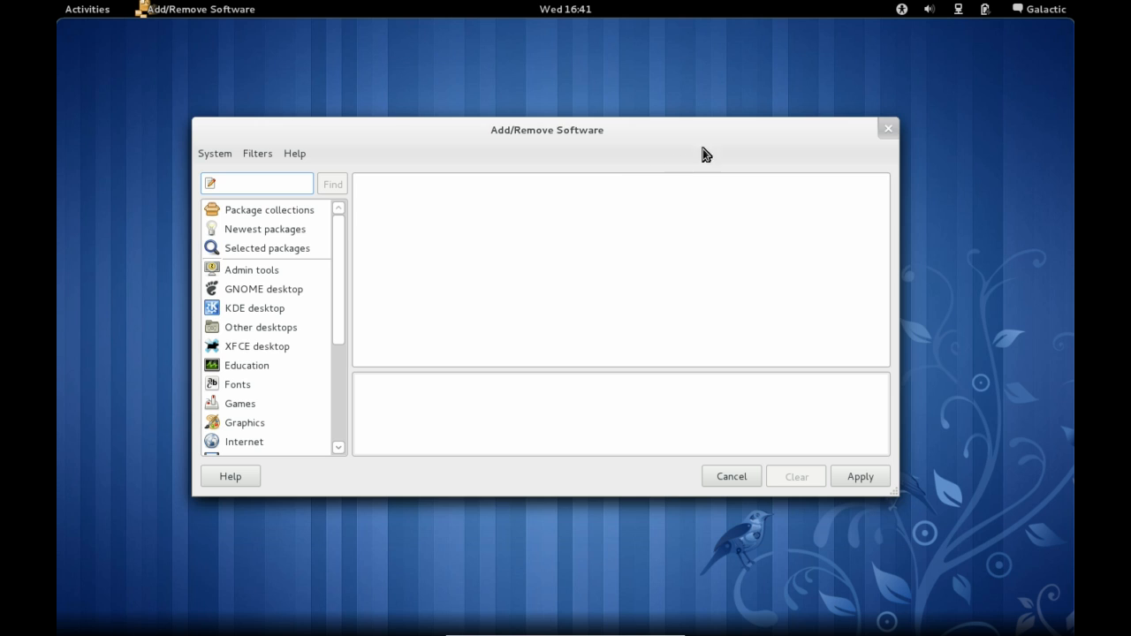
# - Close Add/Remove Software, switch to the empty second workspace and launch AisleRiot Solitaire
pyautogui.click(891, 130)
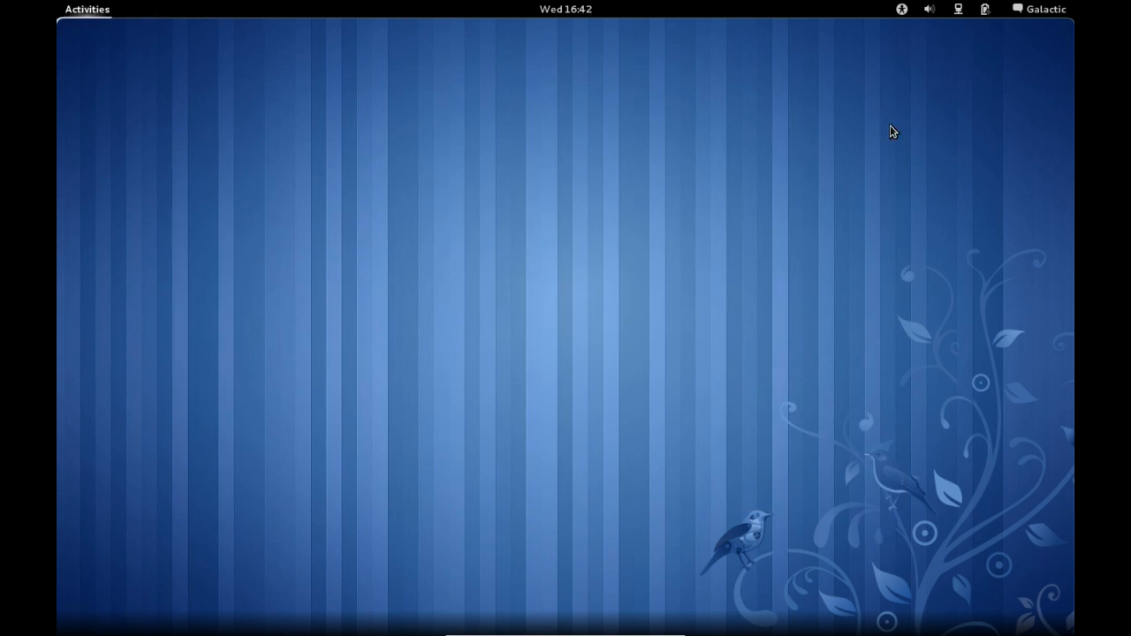
pyautogui.press('super')
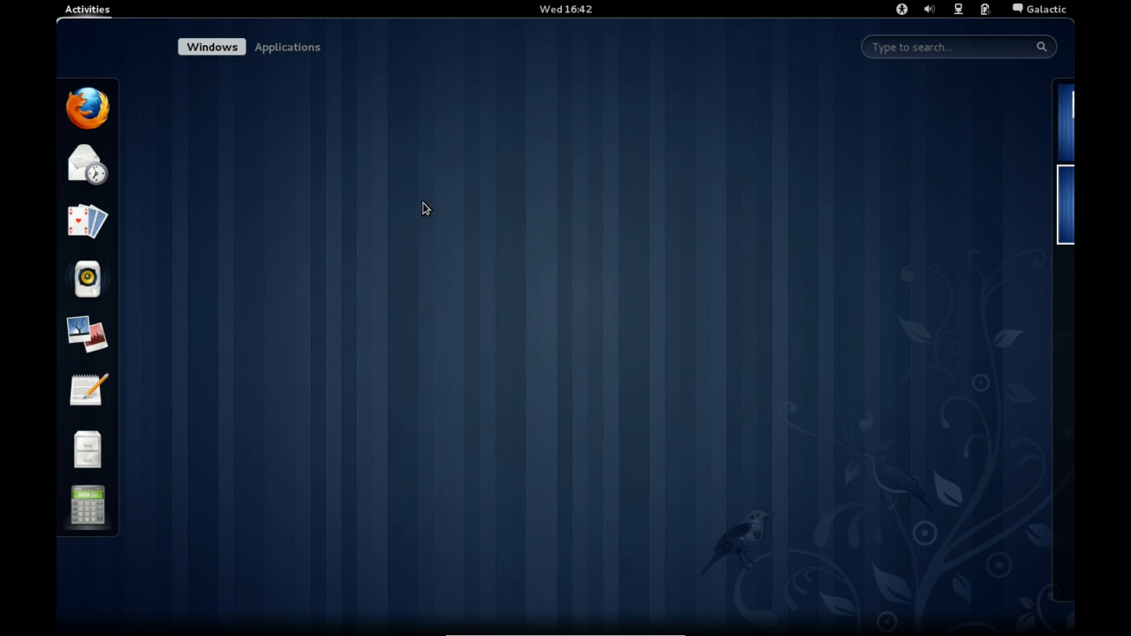
pyautogui.moveTo(1005, 163)
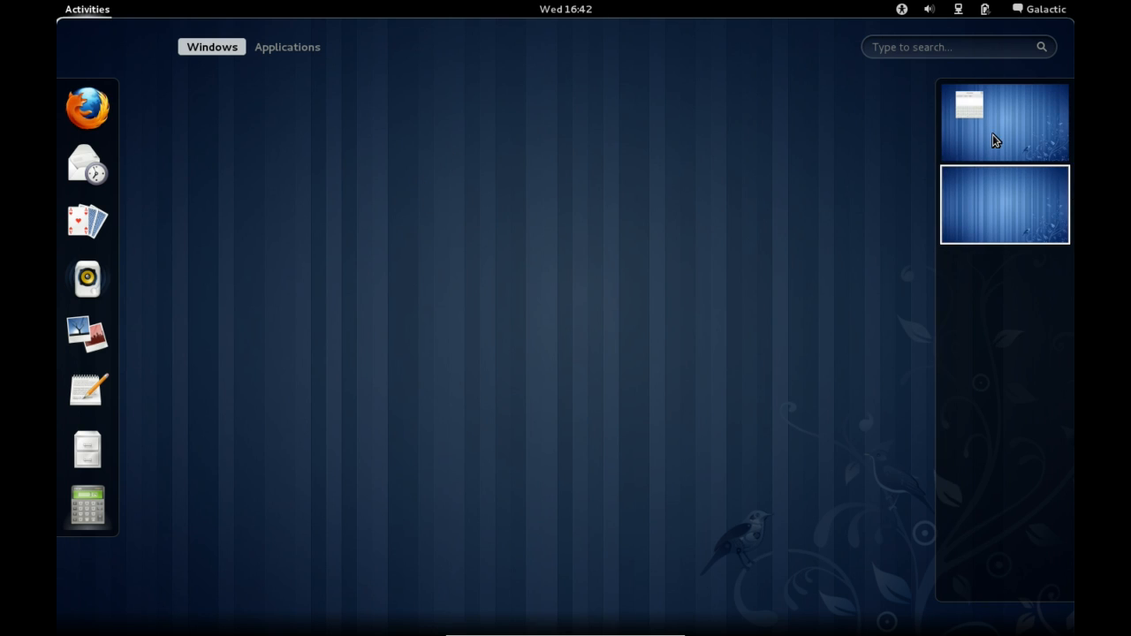
pyautogui.click(988, 134)
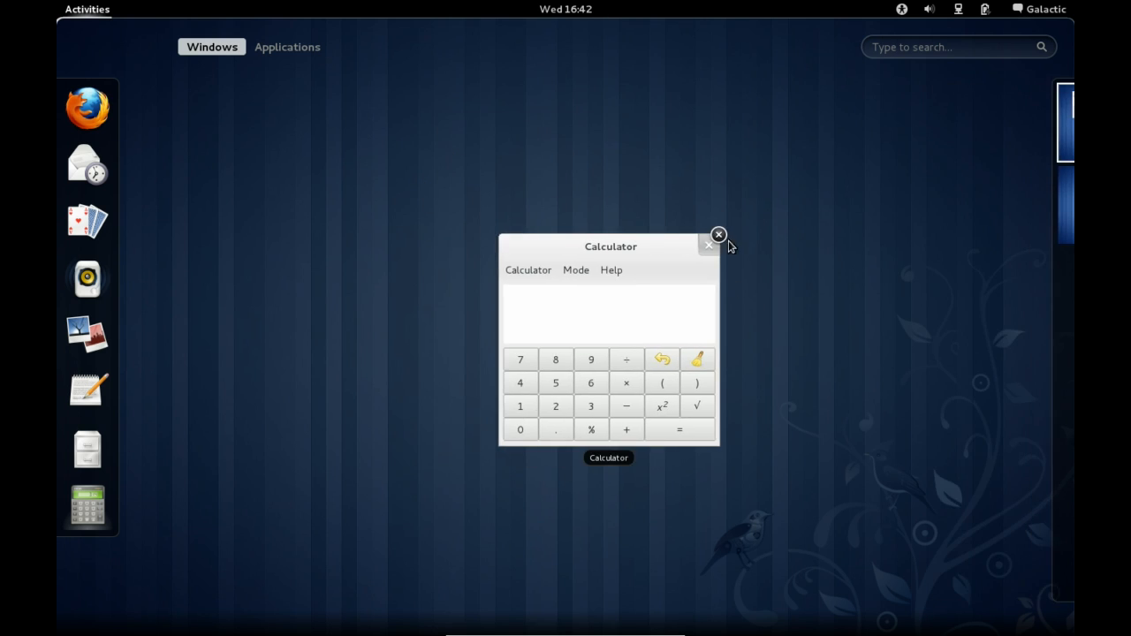
pyautogui.click(1042, 188)
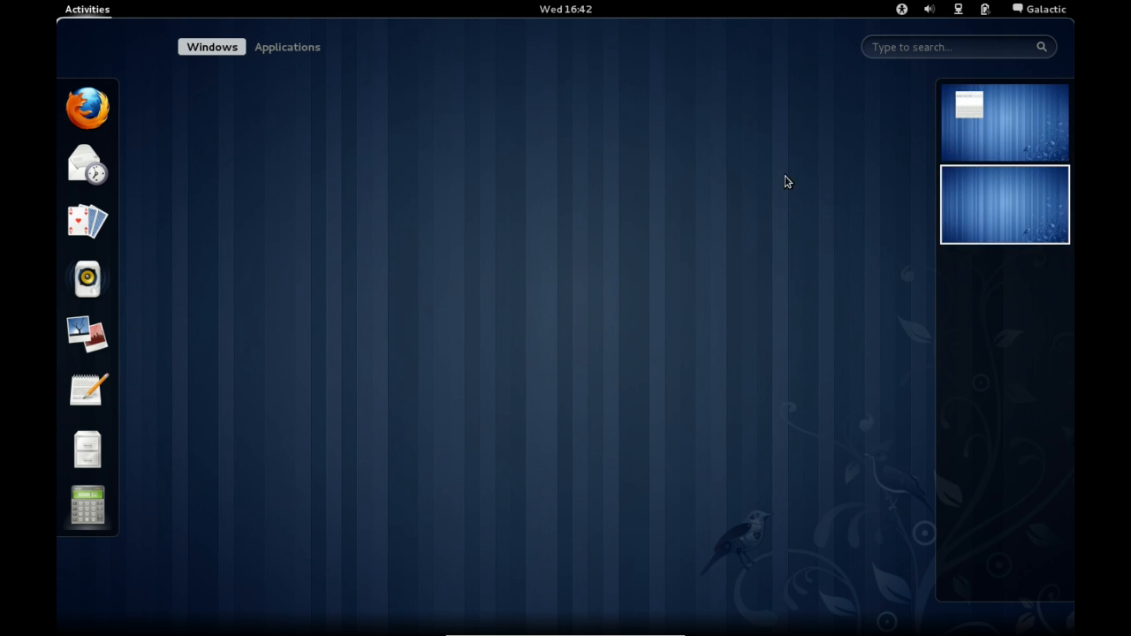
pyautogui.click(94, 222)
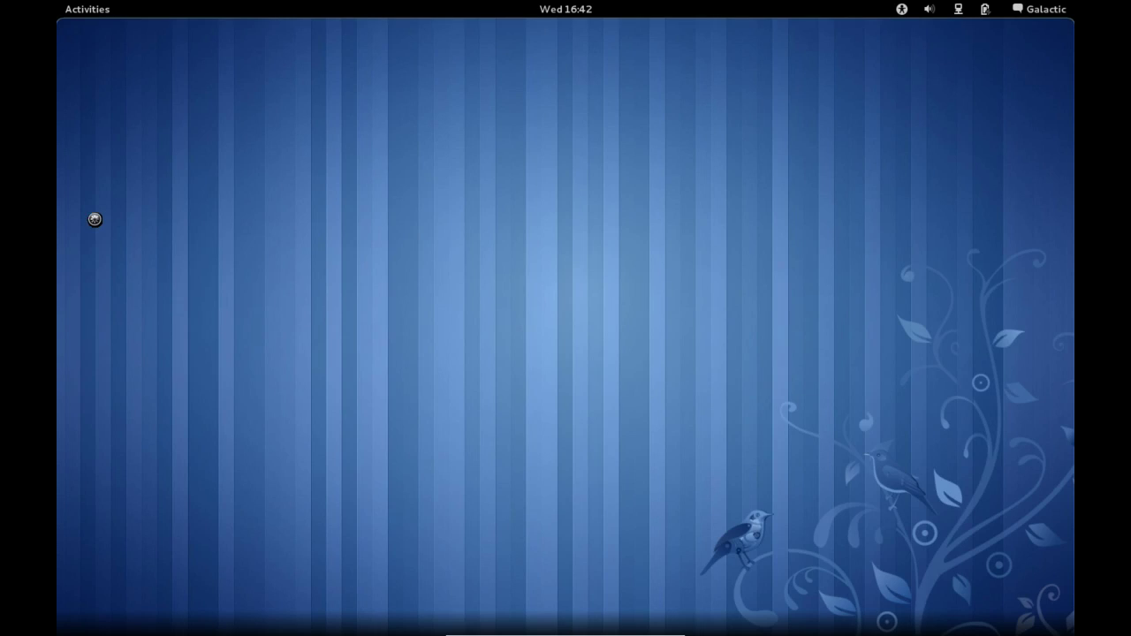
# - Browse the full applications grid in the overview, then return to the Klondike game
pyautogui.click(60, 7)
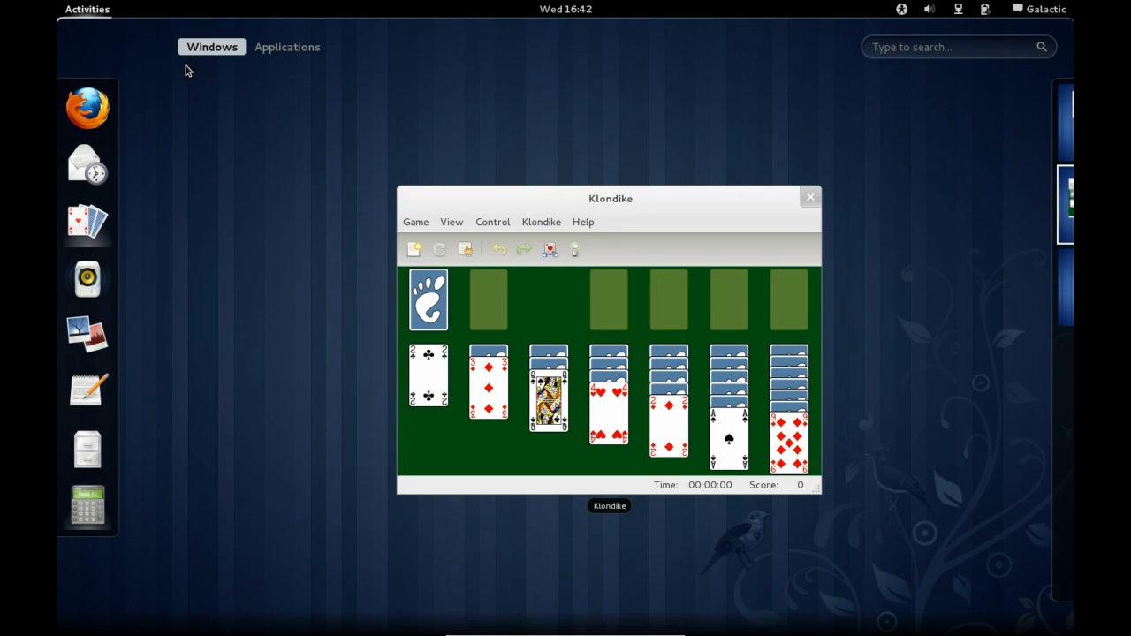
pyautogui.click(282, 49)
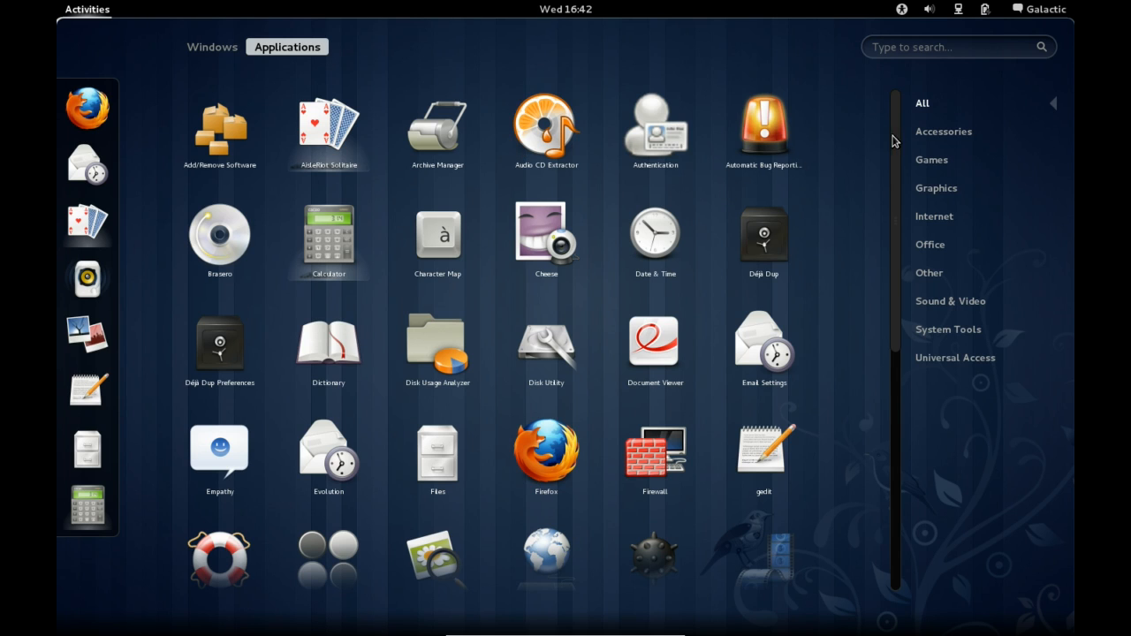
pyautogui.moveTo(894, 165); pyautogui.dragTo(873, 402)
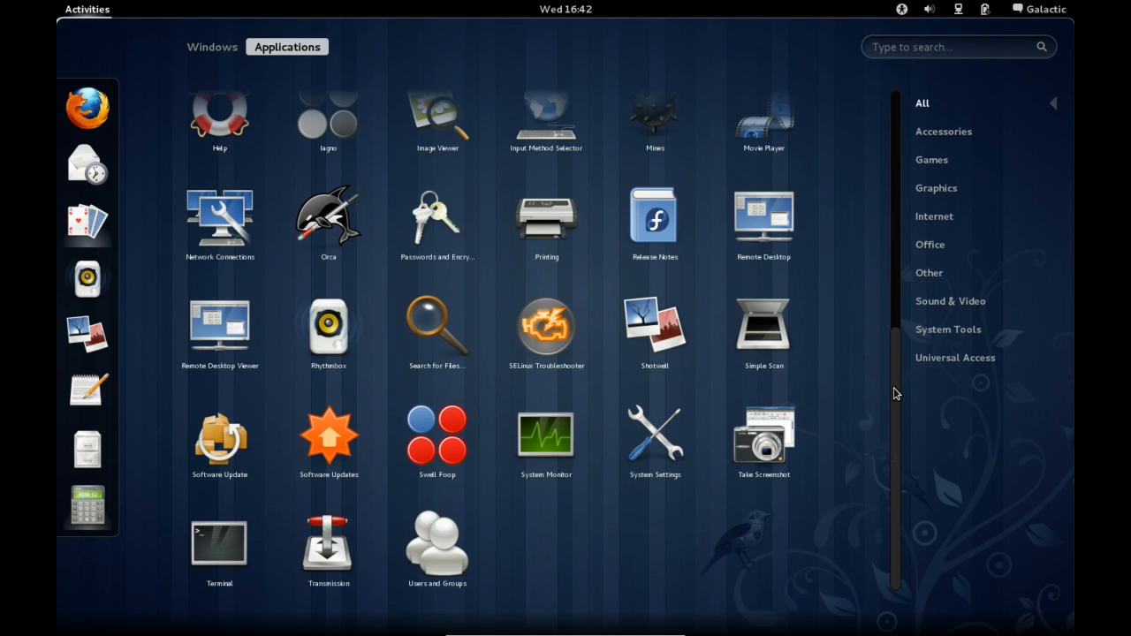
pyautogui.moveTo(894, 393); pyautogui.dragTo(878, 146)
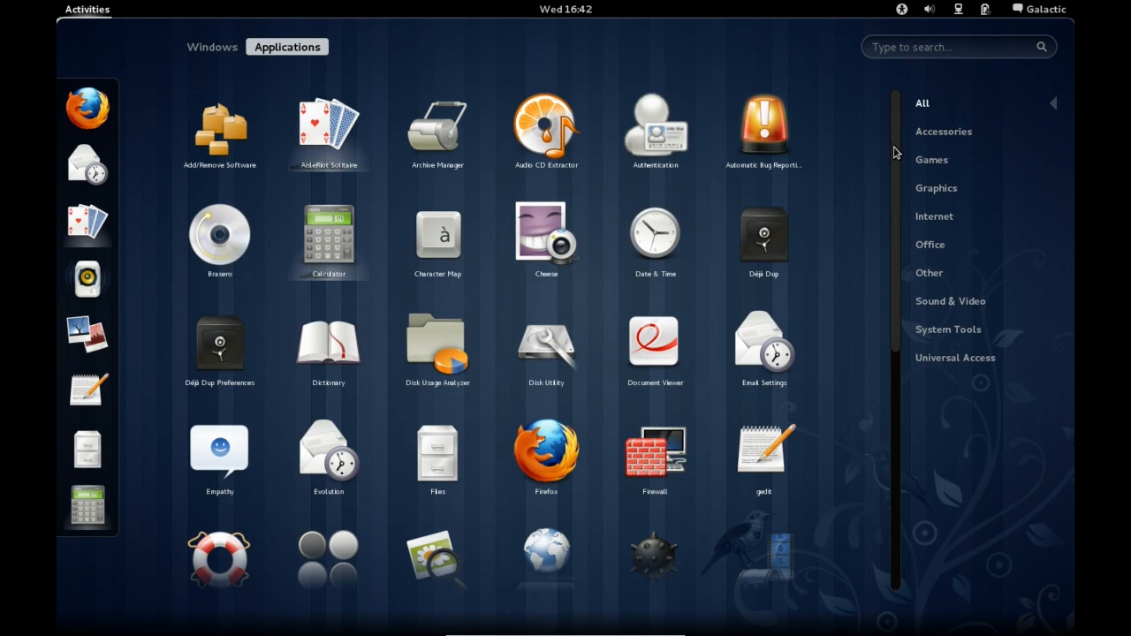
pyautogui.moveTo(895, 158); pyautogui.dragTo(890, 196)
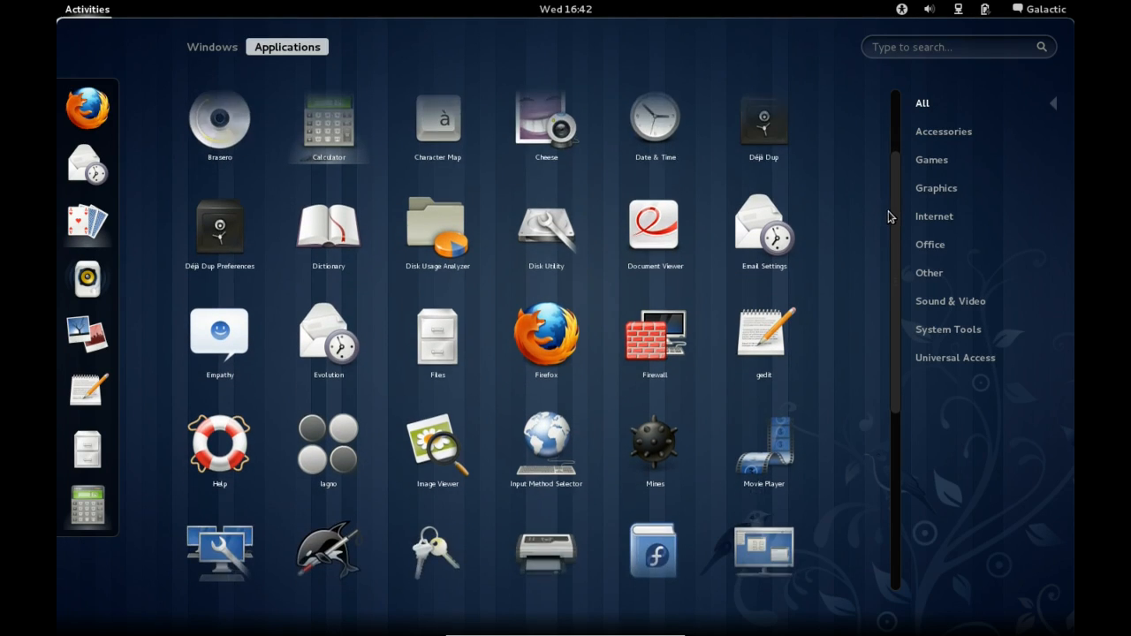
pyautogui.moveTo(890, 196); pyautogui.dragTo(891, 221)
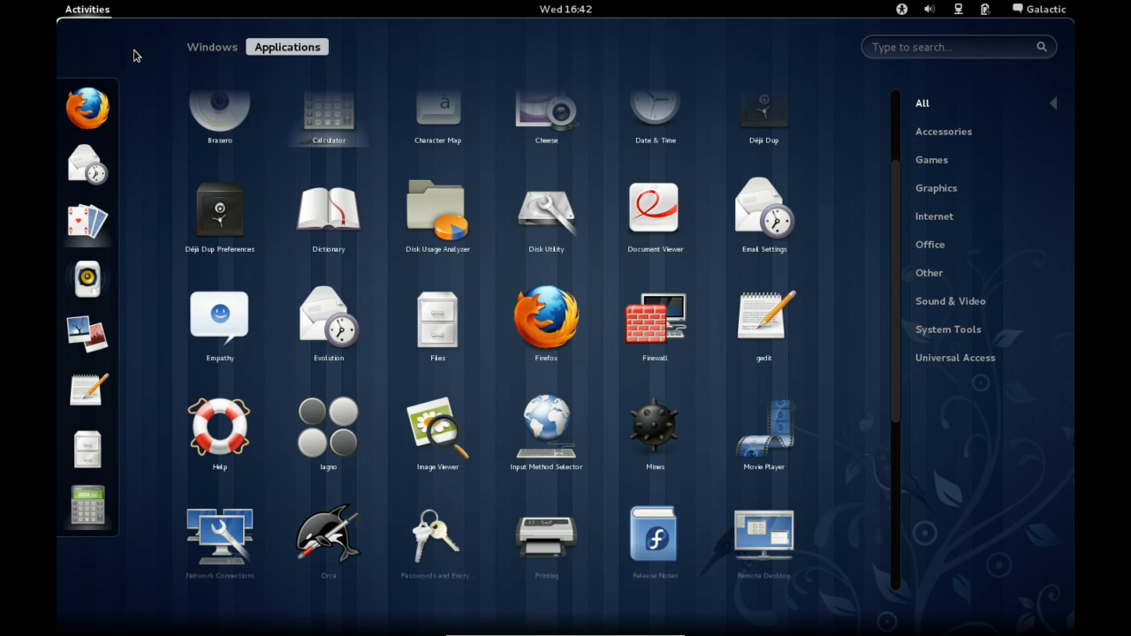
pyautogui.click(60, 7)
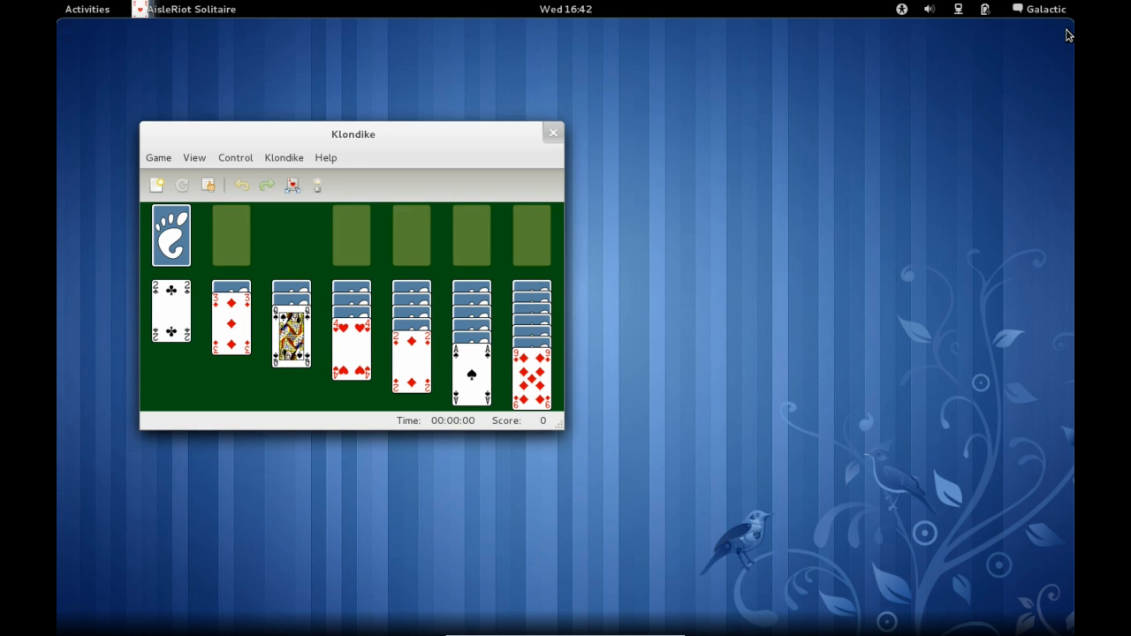
# - Launch System Settings from the user menu and move it higher above the solitaire game
pyautogui.click(1042, 11)
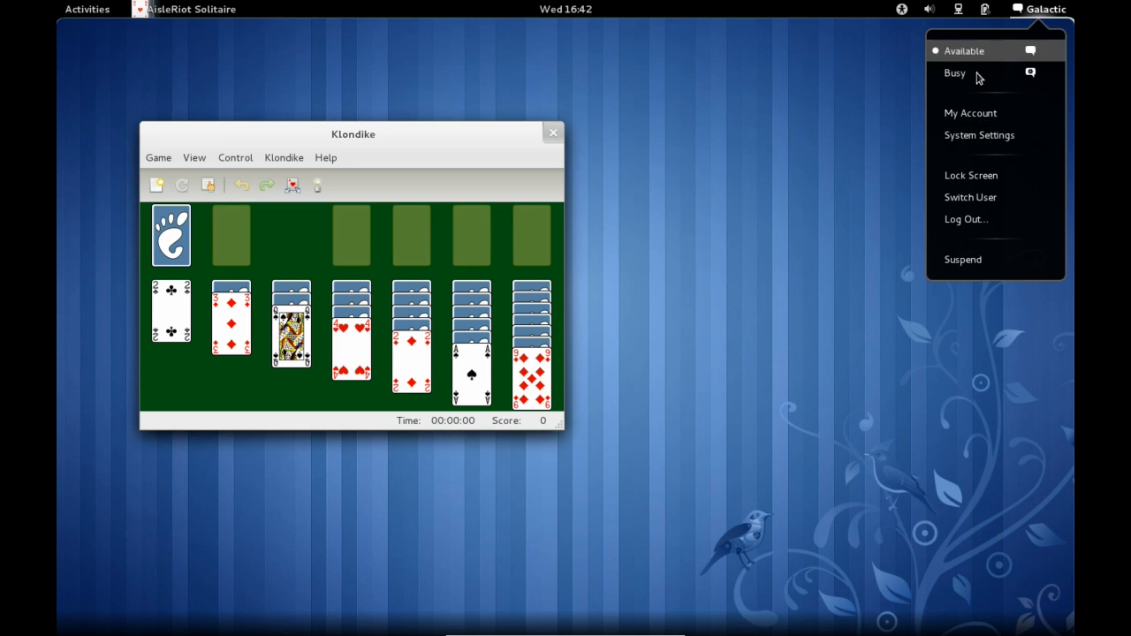
pyautogui.click(979, 135)
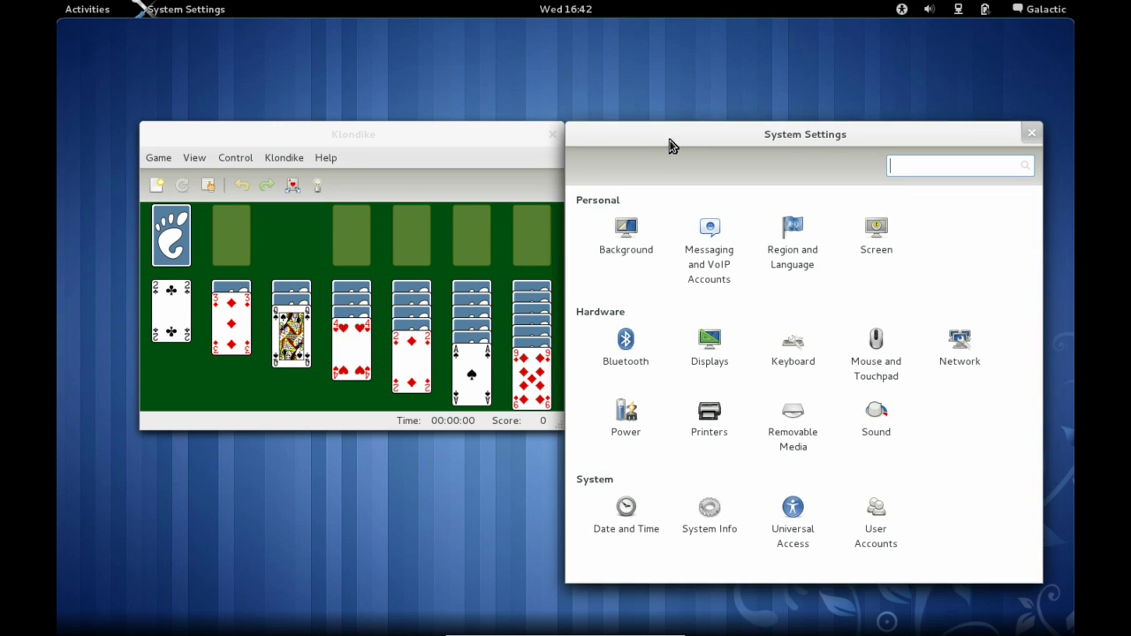
pyautogui.moveTo(671, 134); pyautogui.dragTo(331, 81)
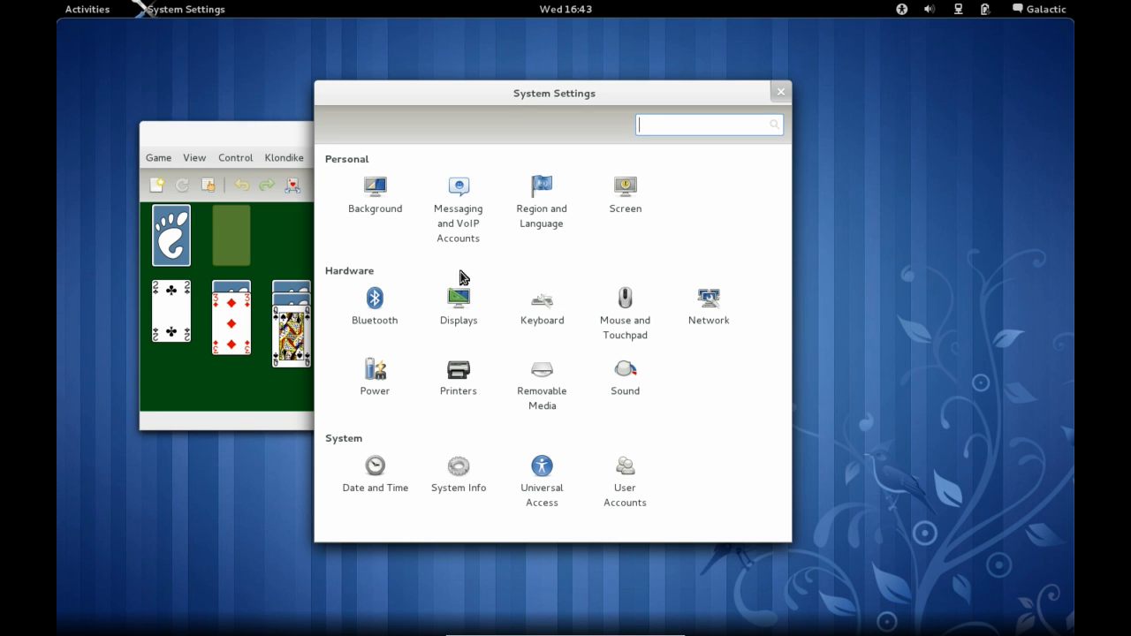
# - Try Aqua, Sundown Dunes and Spaceflare wallpapers, settle on Lovelock Stripes and close settings
pyautogui.click(388, 212)
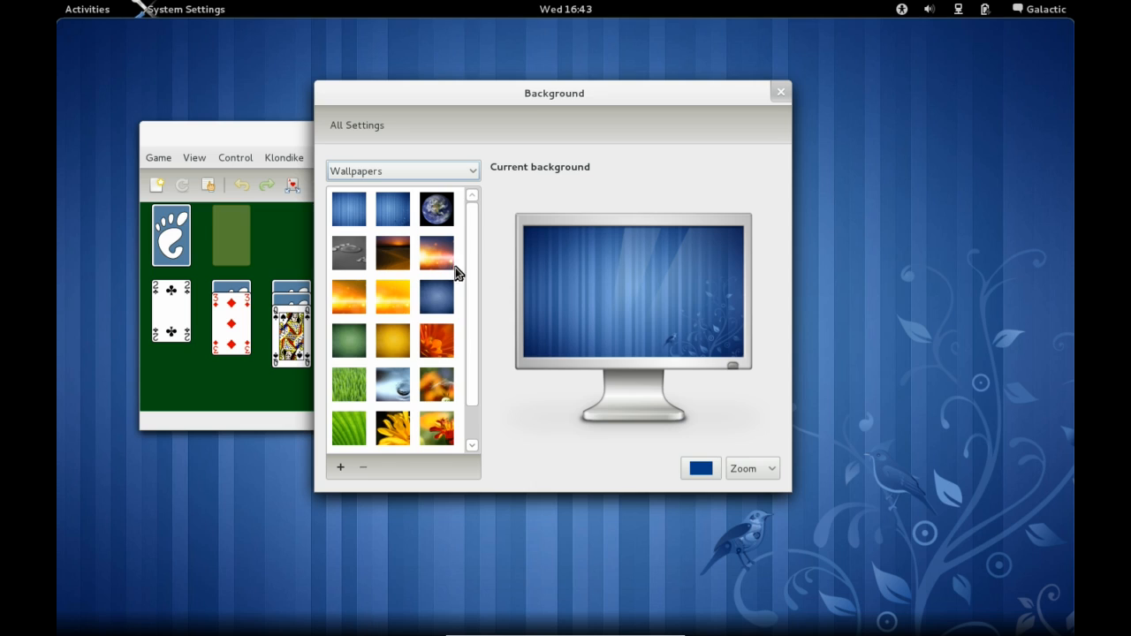
pyautogui.moveTo(469, 276)
pyautogui.mouseDown()
pyautogui.moveTo(468, 311)
pyautogui.moveTo(470, 252)
pyautogui.mouseUp()
pyautogui.click(396, 386)
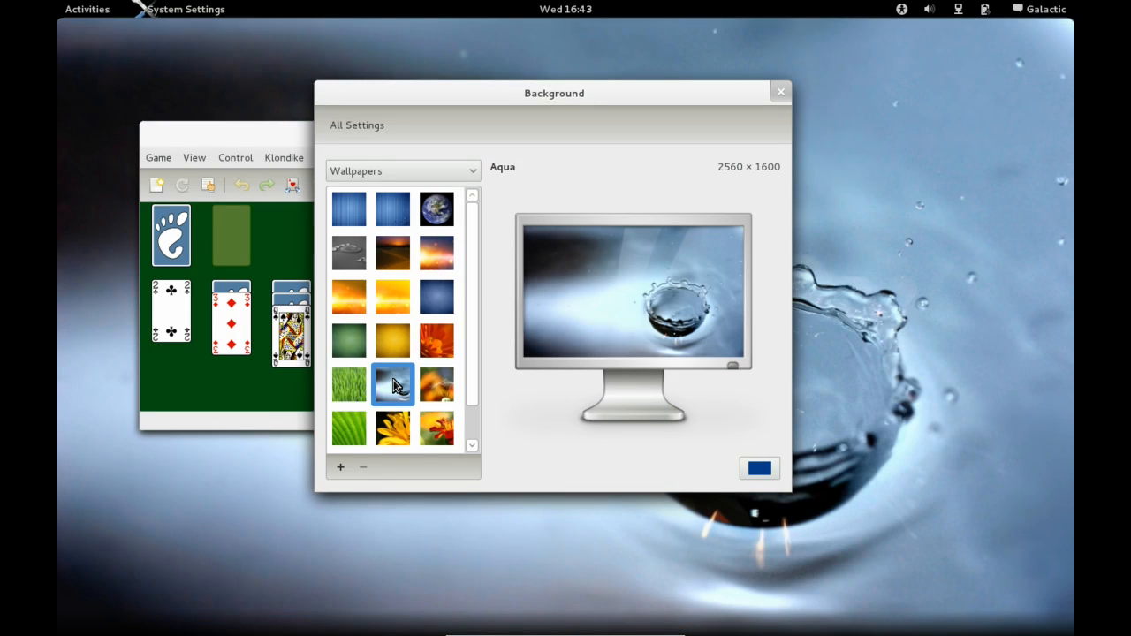
pyautogui.click(404, 262)
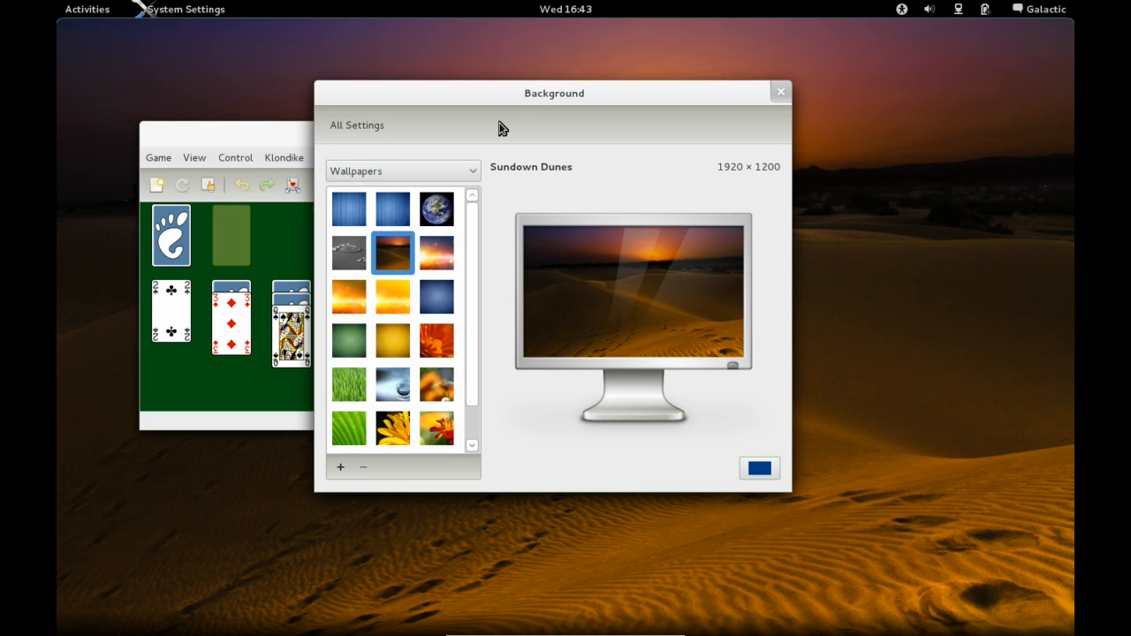
pyautogui.moveTo(511, 93)
pyautogui.mouseDown()
pyautogui.moveTo(358, 298)
pyautogui.moveTo(522, 104)
pyautogui.mouseUp()
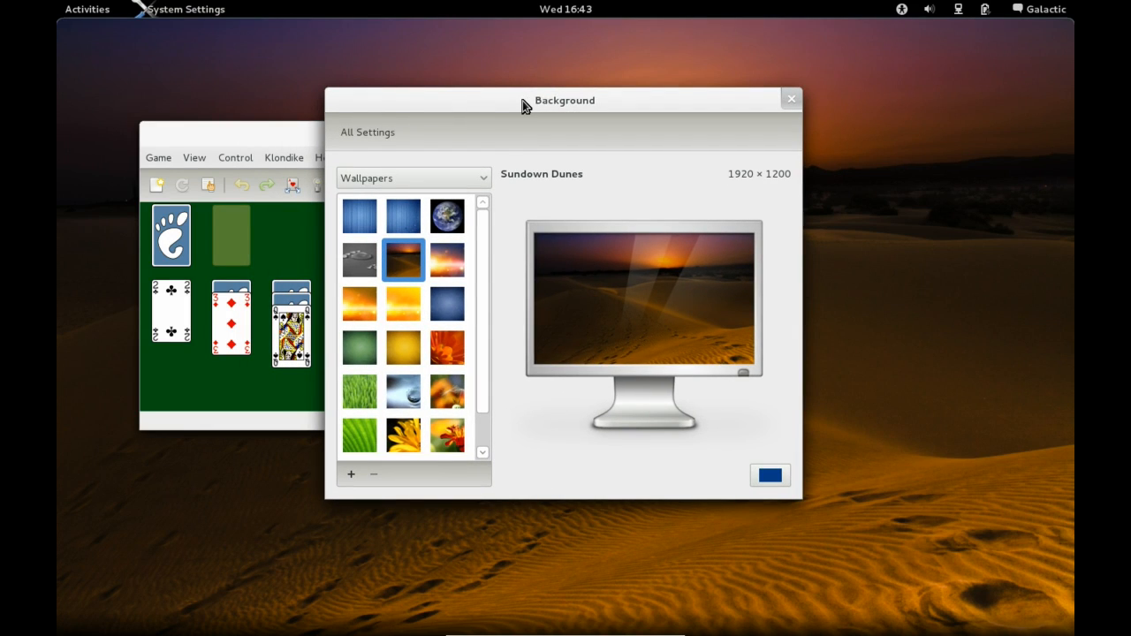
pyautogui.click(445, 256)
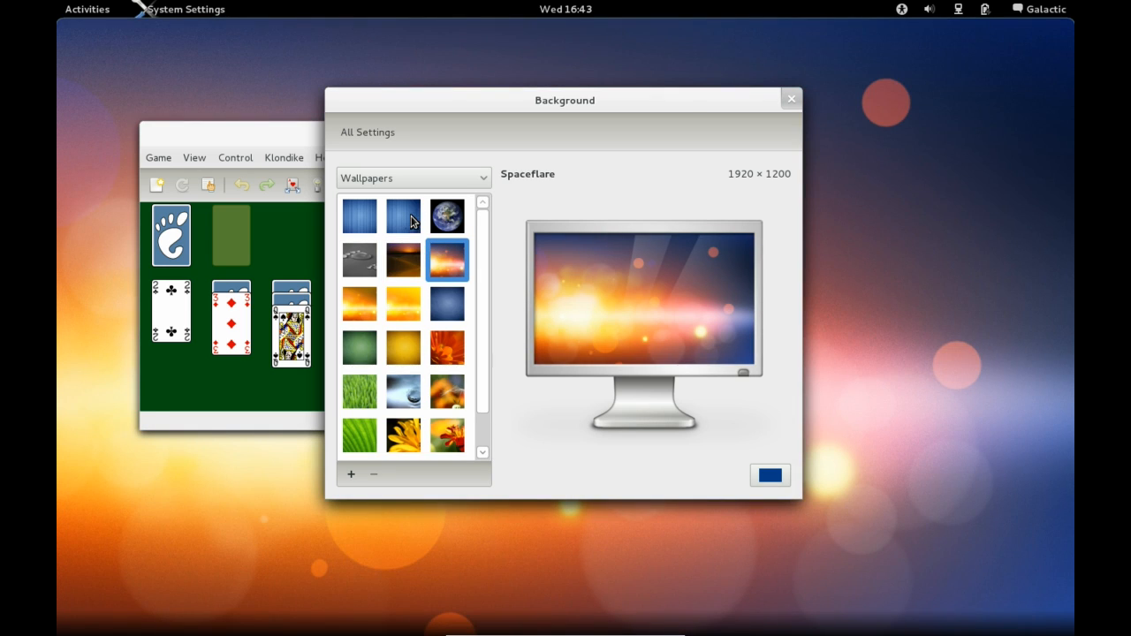
pyautogui.click(411, 221)
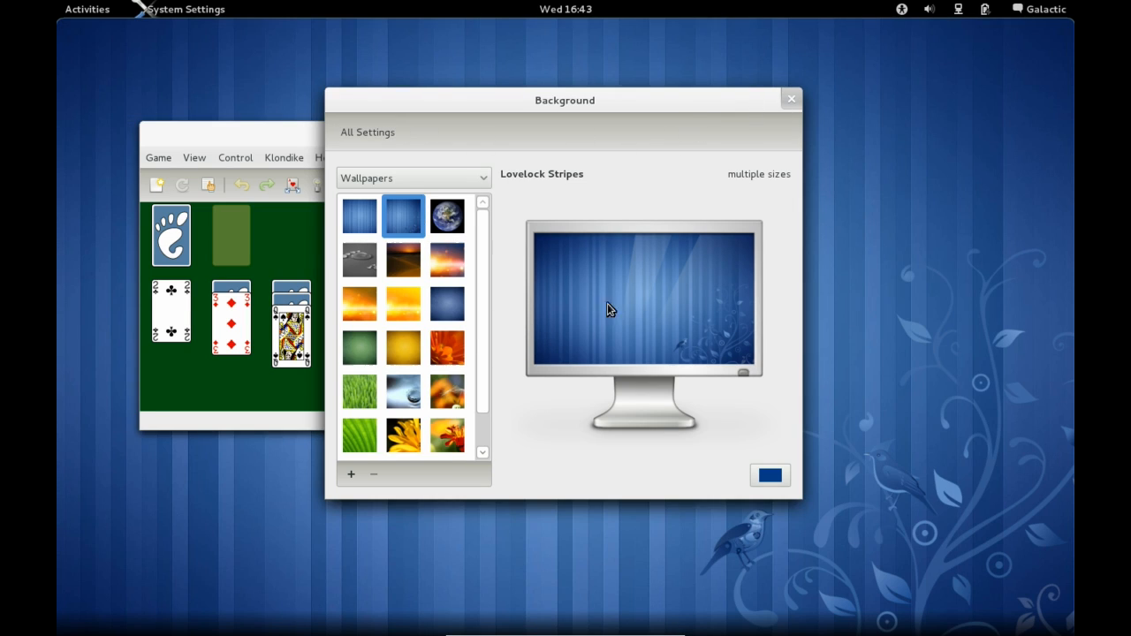
pyautogui.click(790, 98)
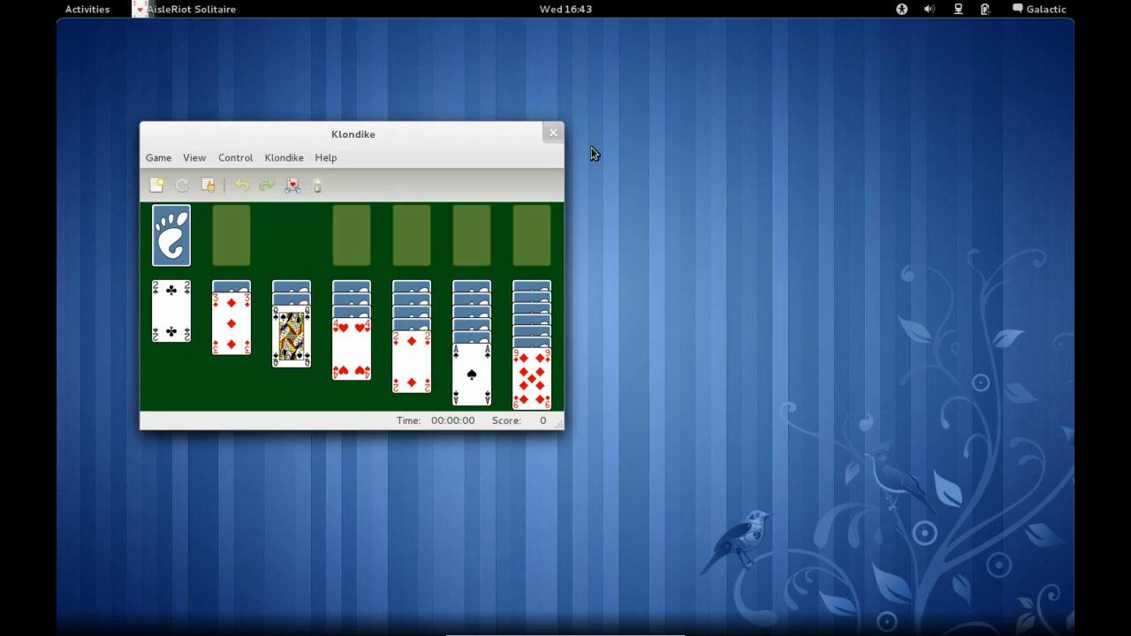
# - Relaunch System Settings from the user menu and move it toward the top of the screen
pyautogui.click(1047, 11)
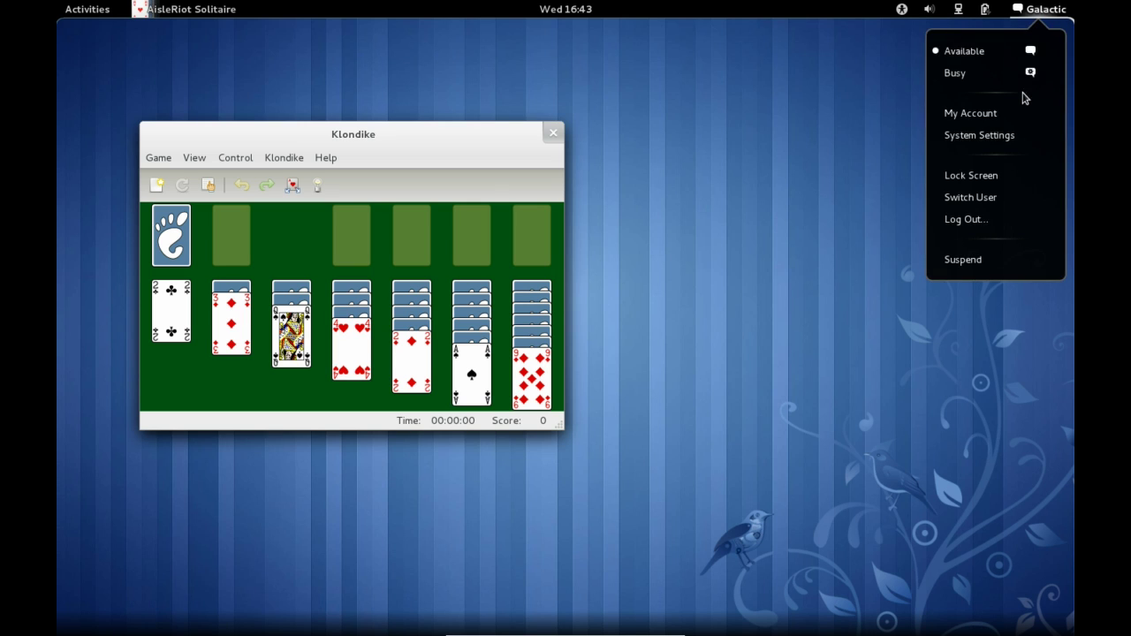
pyautogui.click(1011, 135)
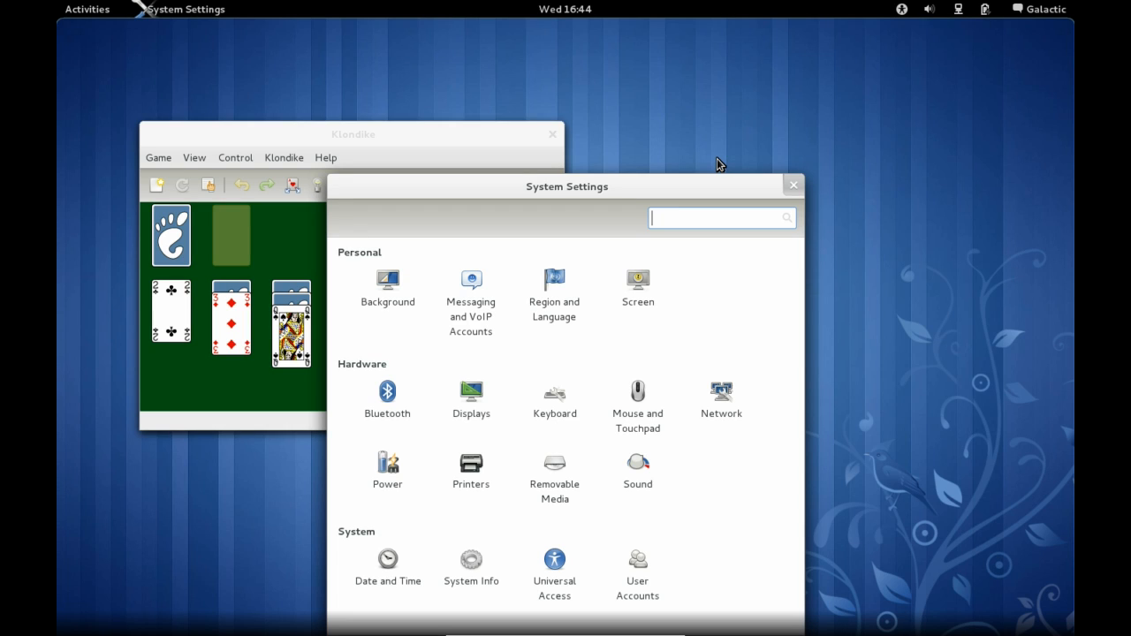
pyautogui.moveTo(698, 190); pyautogui.dragTo(678, 53)
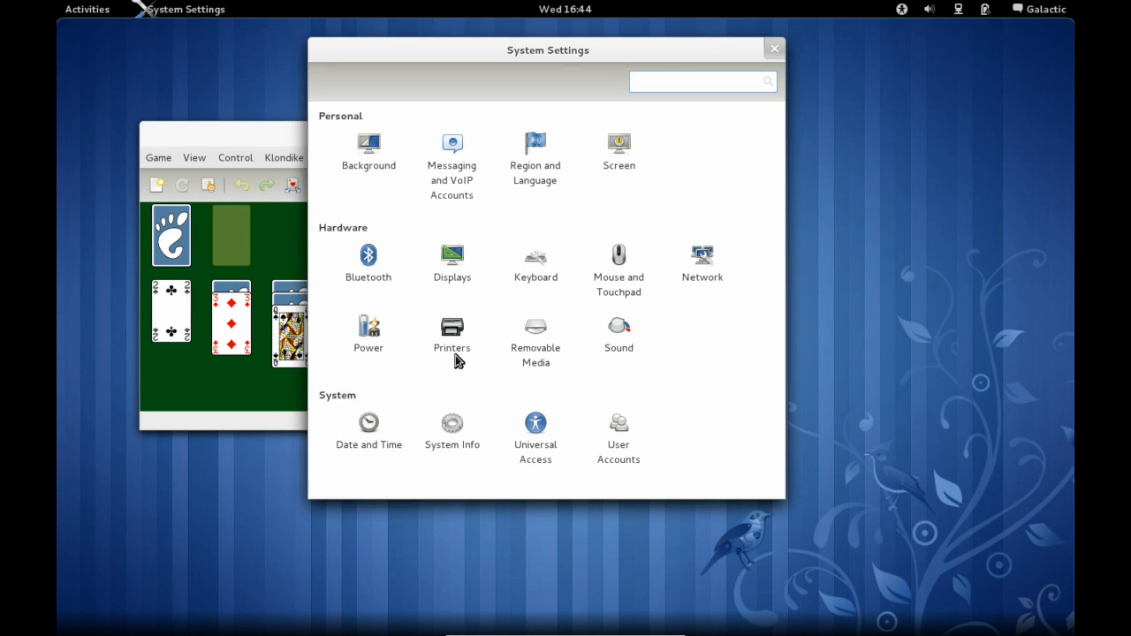
pyautogui.click(371, 332)
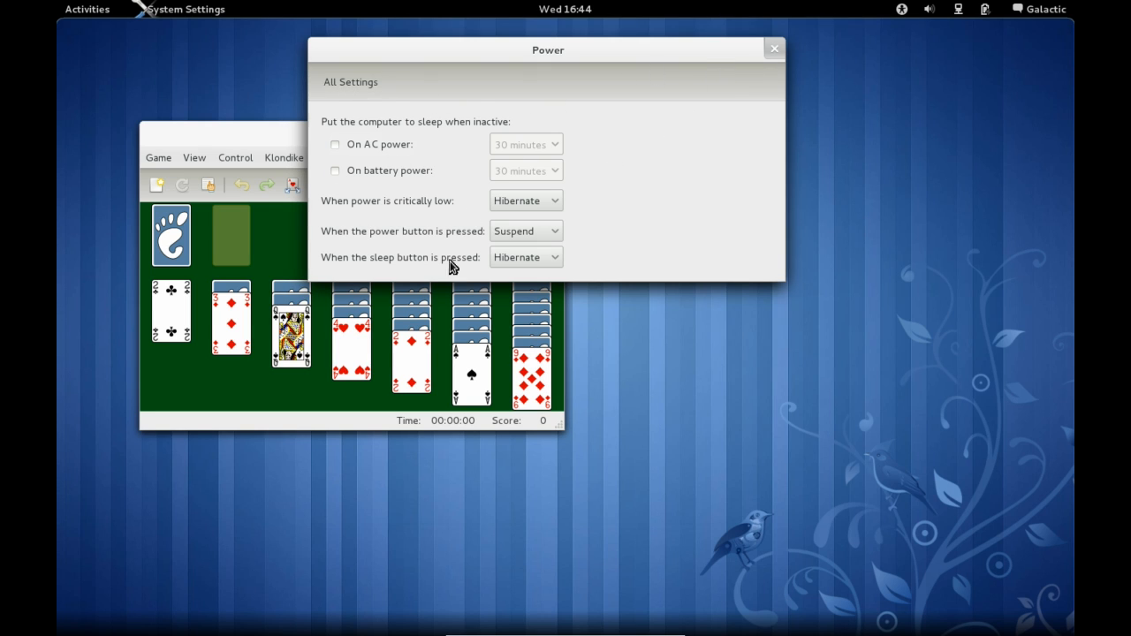
pyautogui.click(354, 84)
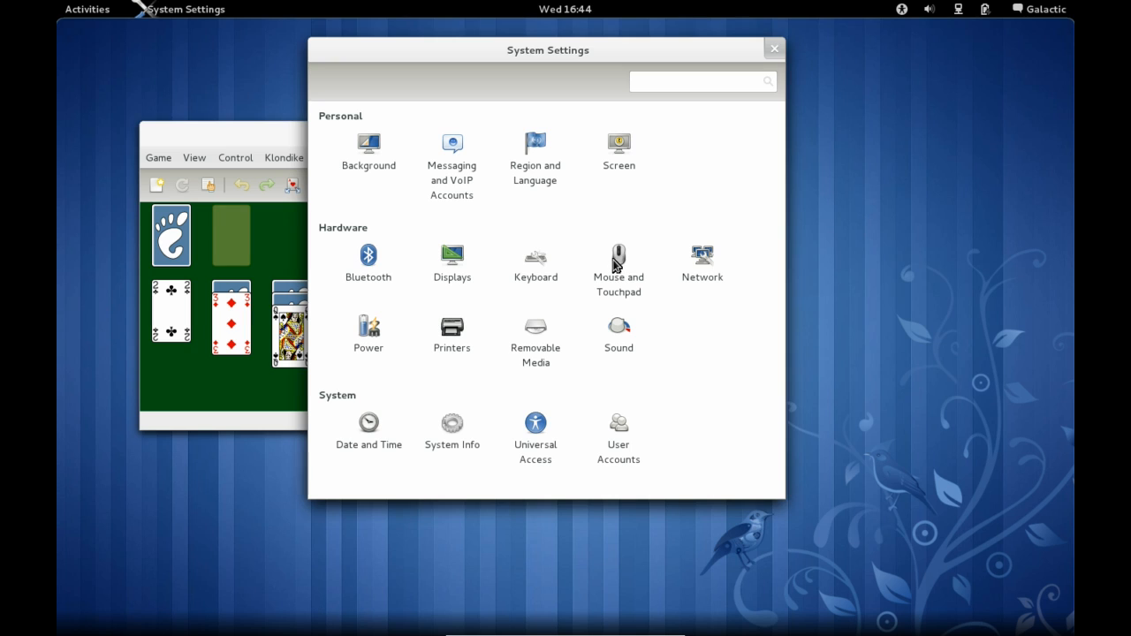
pyautogui.click(712, 279)
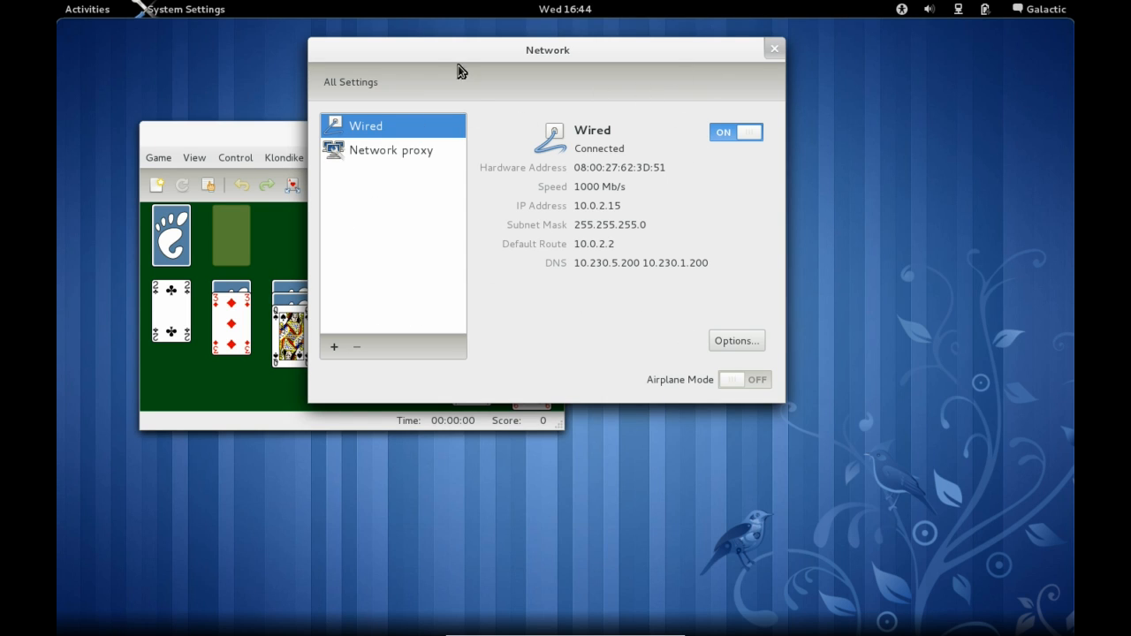
pyautogui.click(353, 82)
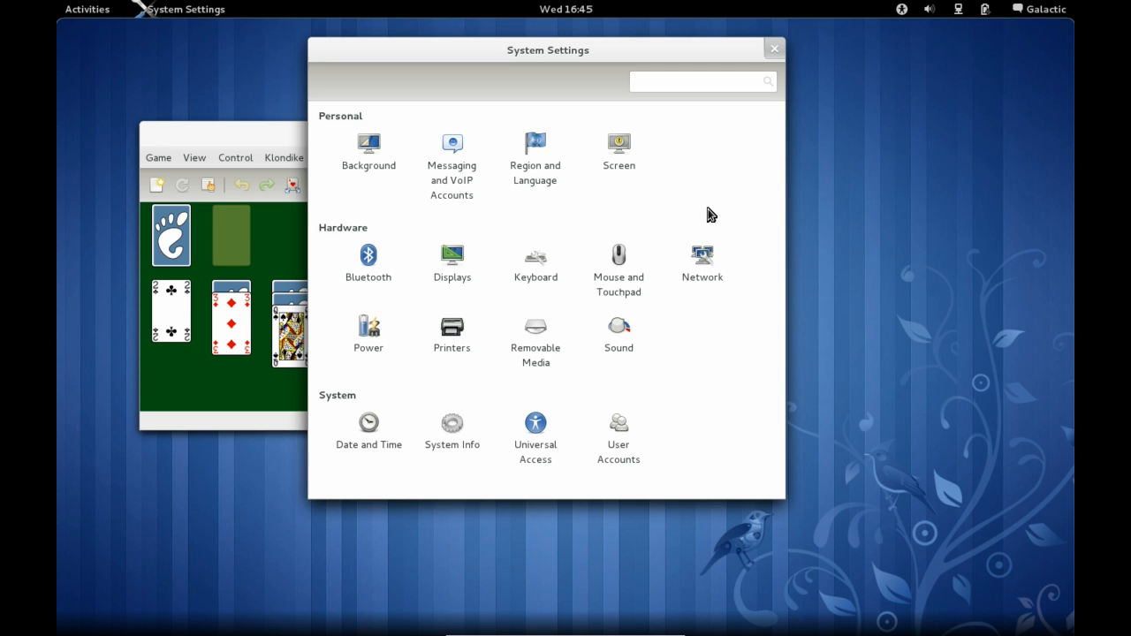
# - Bring the Klondike solitaire window forward and close it
pyautogui.click(689, 82)
pyautogui.click(296, 132)
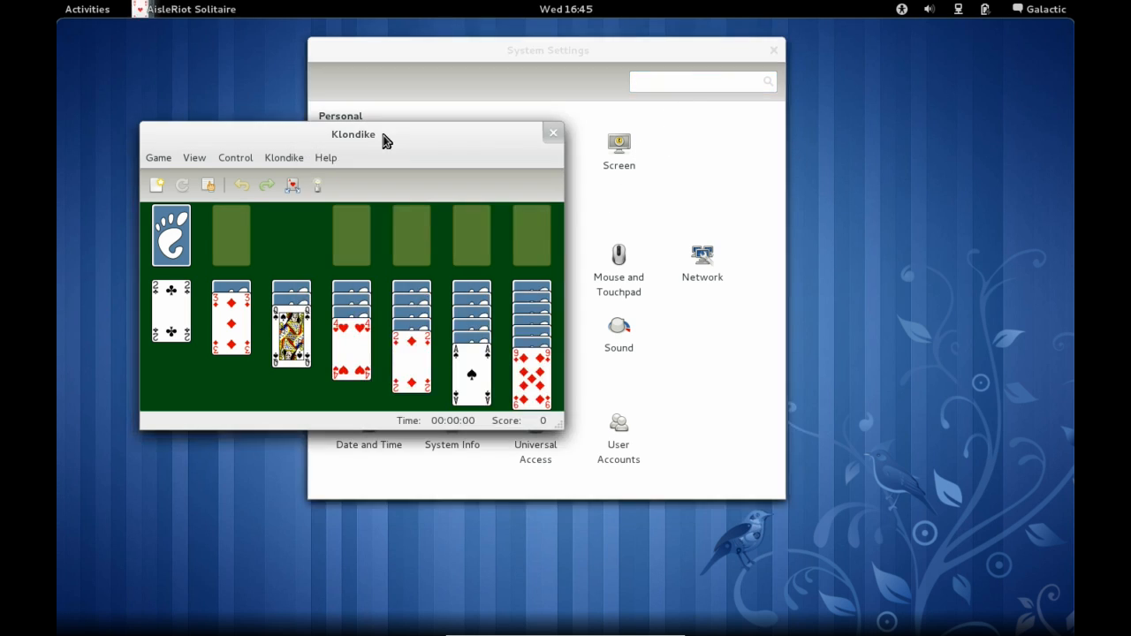
pyautogui.click(552, 137)
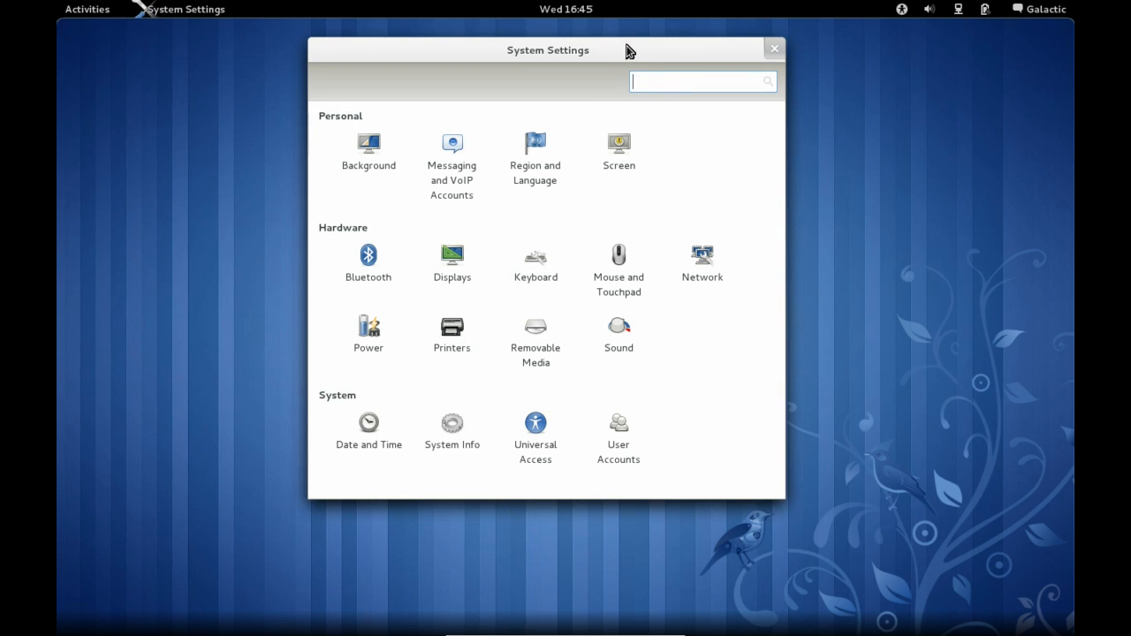
# - Drag the System Settings window around the screen, then close it
pyautogui.moveTo(627, 49); pyautogui.dragTo(624, 54)
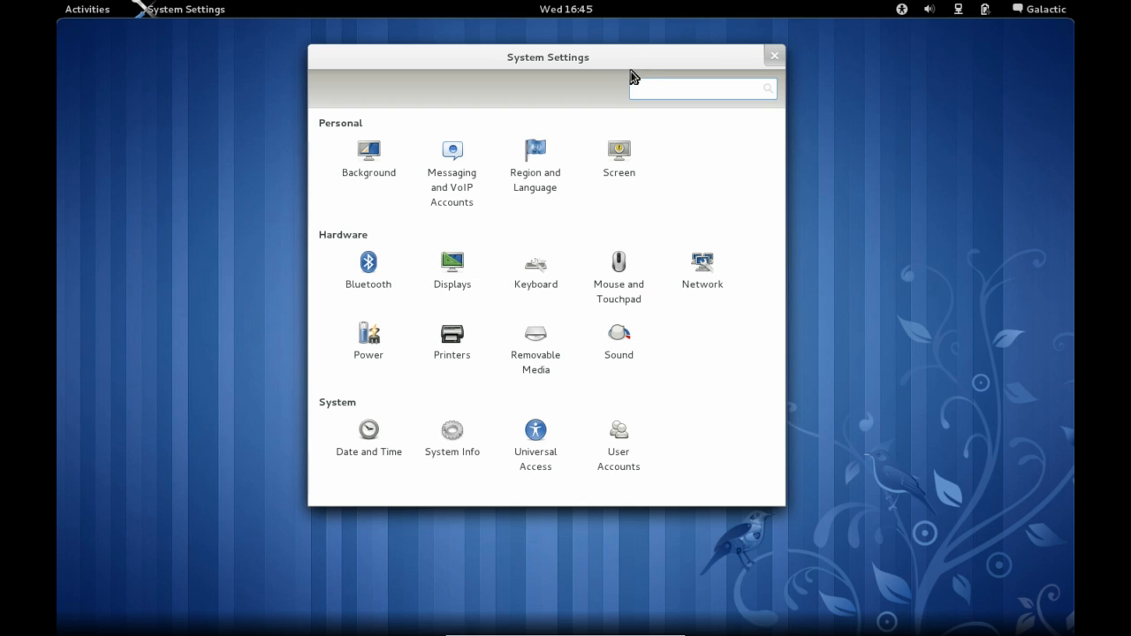
pyautogui.click(646, 86)
pyautogui.moveTo(645, 58); pyautogui.dragTo(638, 4)
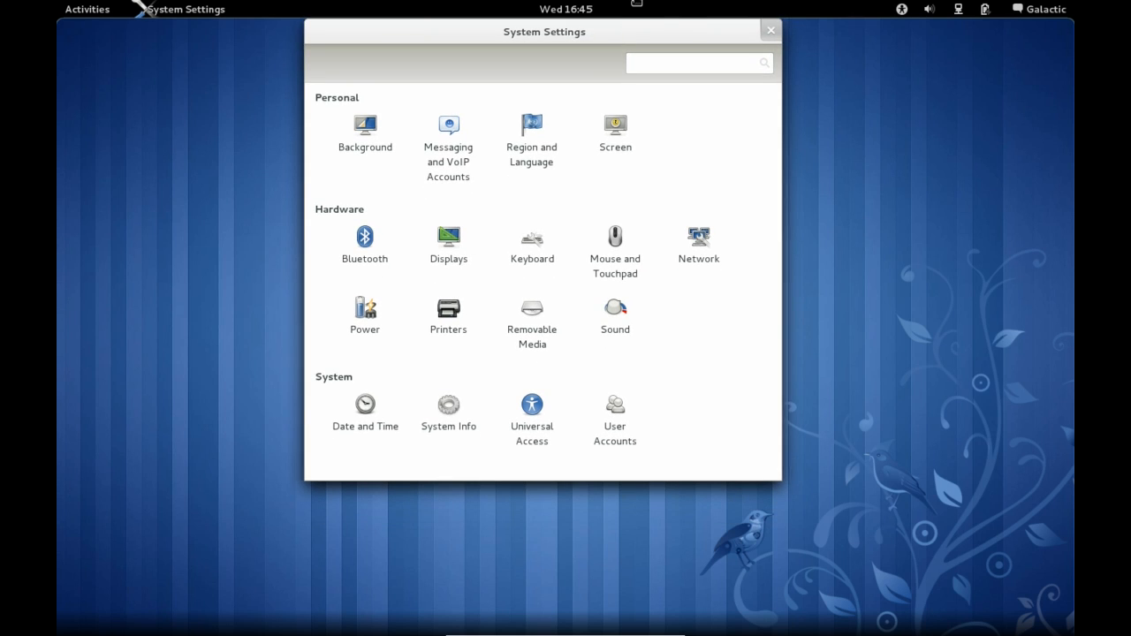
pyautogui.moveTo(638, 32); pyautogui.dragTo(625, 69)
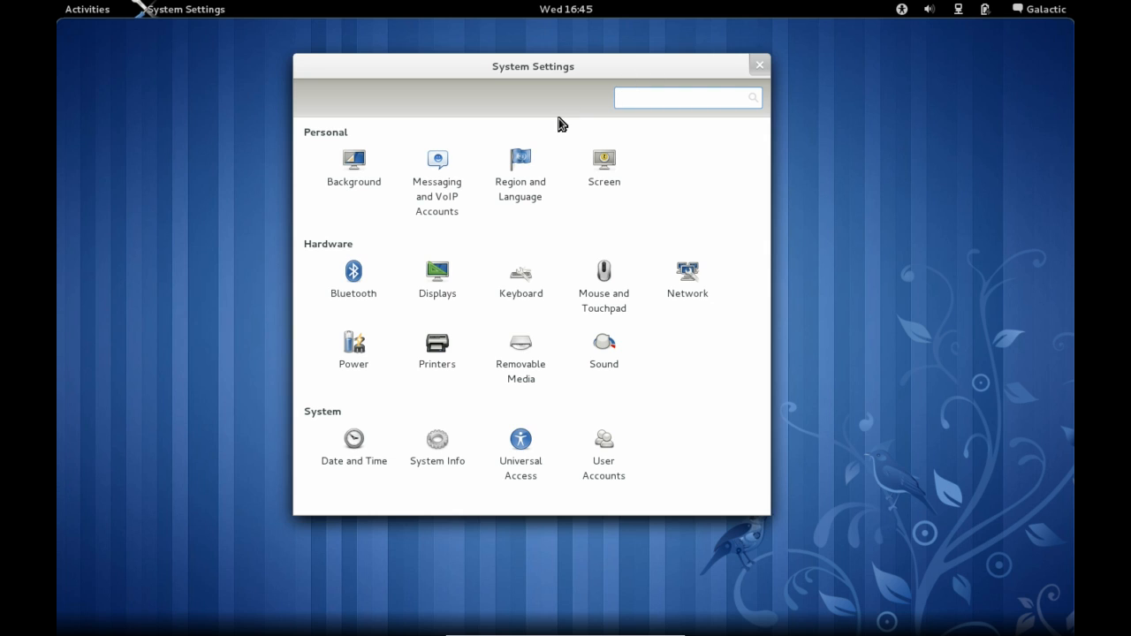
pyautogui.moveTo(579, 68); pyautogui.dragTo(579, 7)
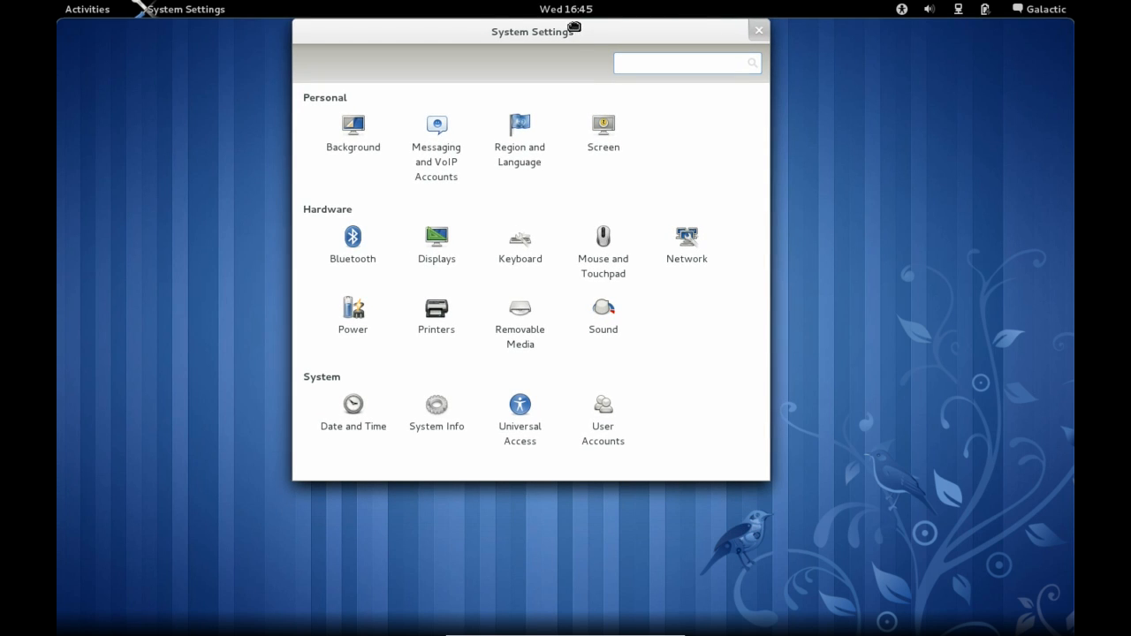
pyautogui.moveTo(576, 30)
pyautogui.mouseDown()
pyautogui.moveTo(579, 63)
pyautogui.moveTo(58, 211)
pyautogui.mouseUp()
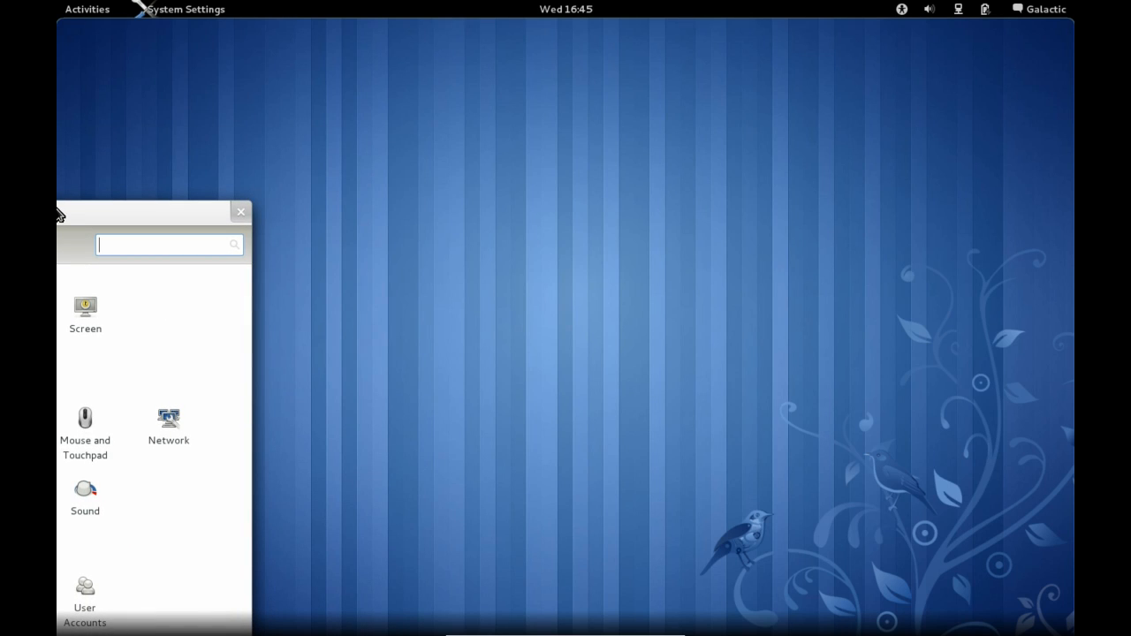
pyautogui.moveTo(59, 210)
pyautogui.mouseDown()
pyautogui.moveTo(276, 191)
pyautogui.moveTo(666, 95)
pyautogui.mouseUp()
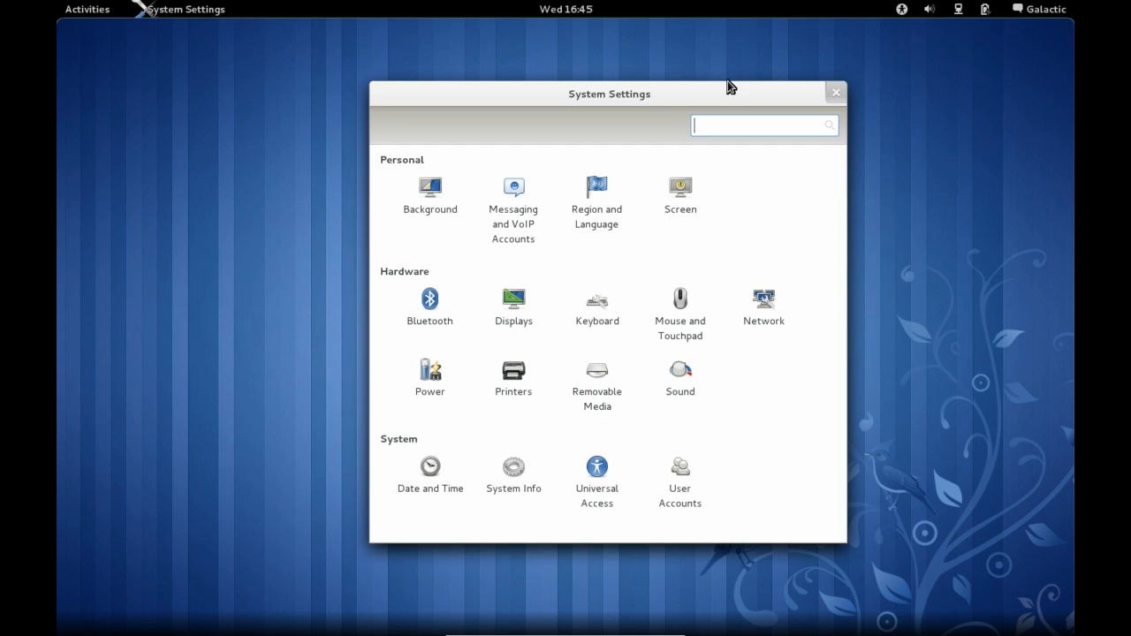
pyautogui.click(836, 92)
# - Show the grid of all installed applications in the overview, then return to the desktop
pyautogui.press('super')
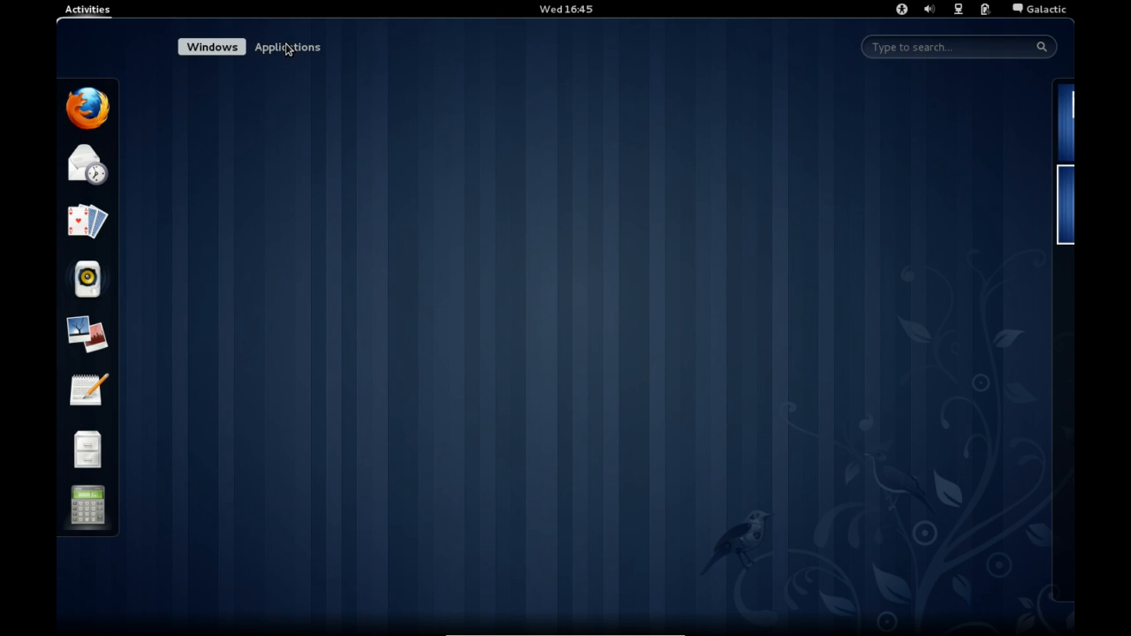
pyautogui.click(287, 47)
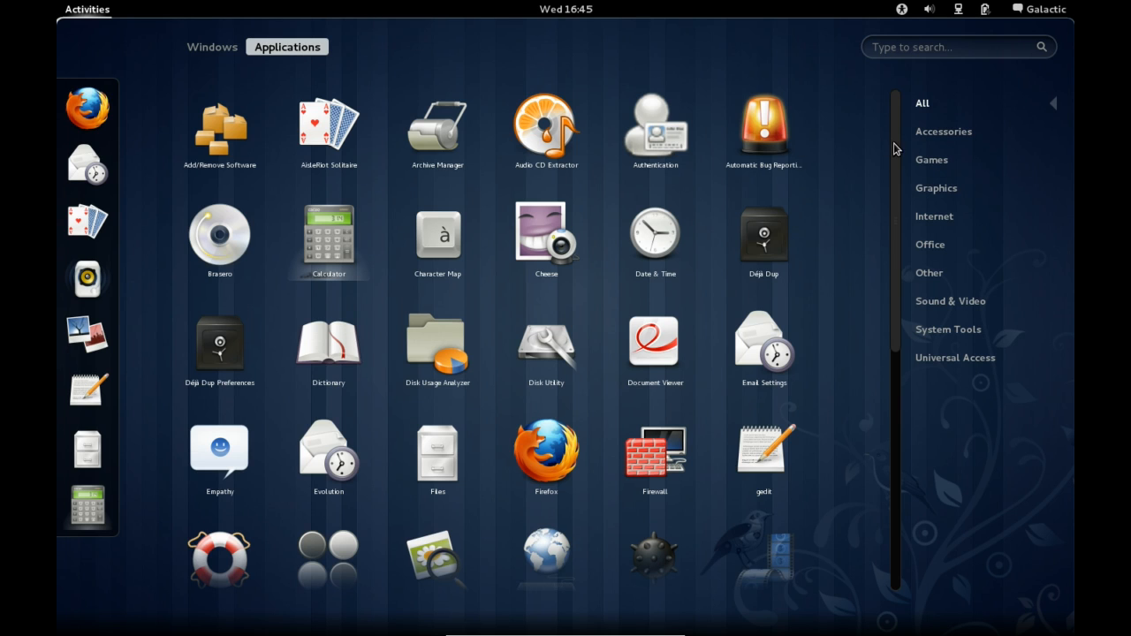
pyautogui.moveTo(896, 154); pyautogui.dragTo(895, 400)
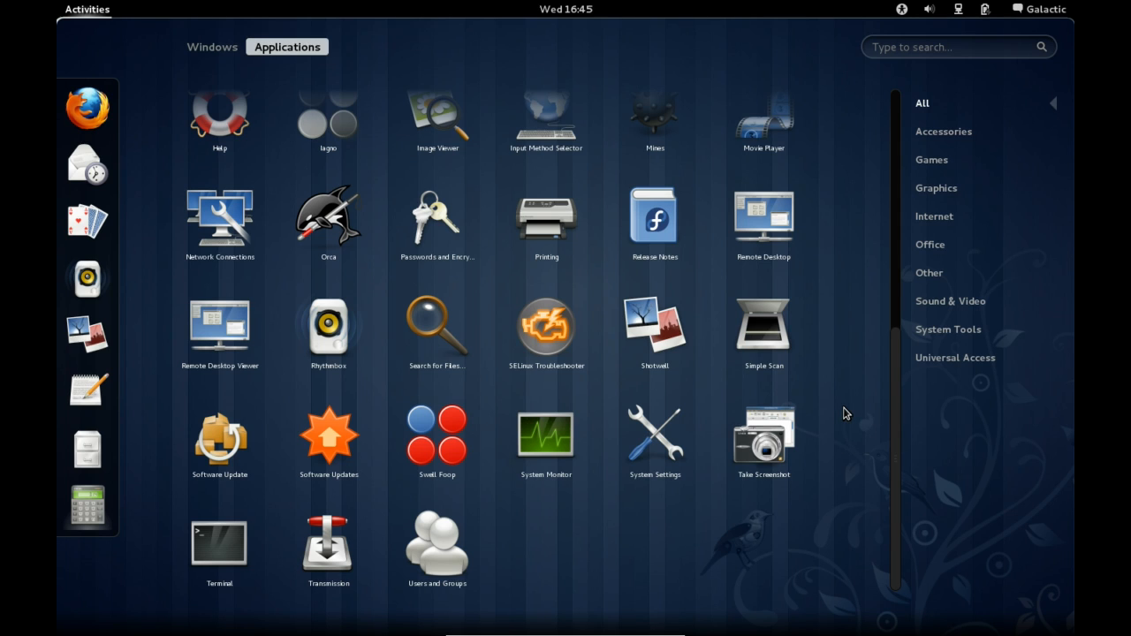
pyautogui.scroll(3, 845, 417)
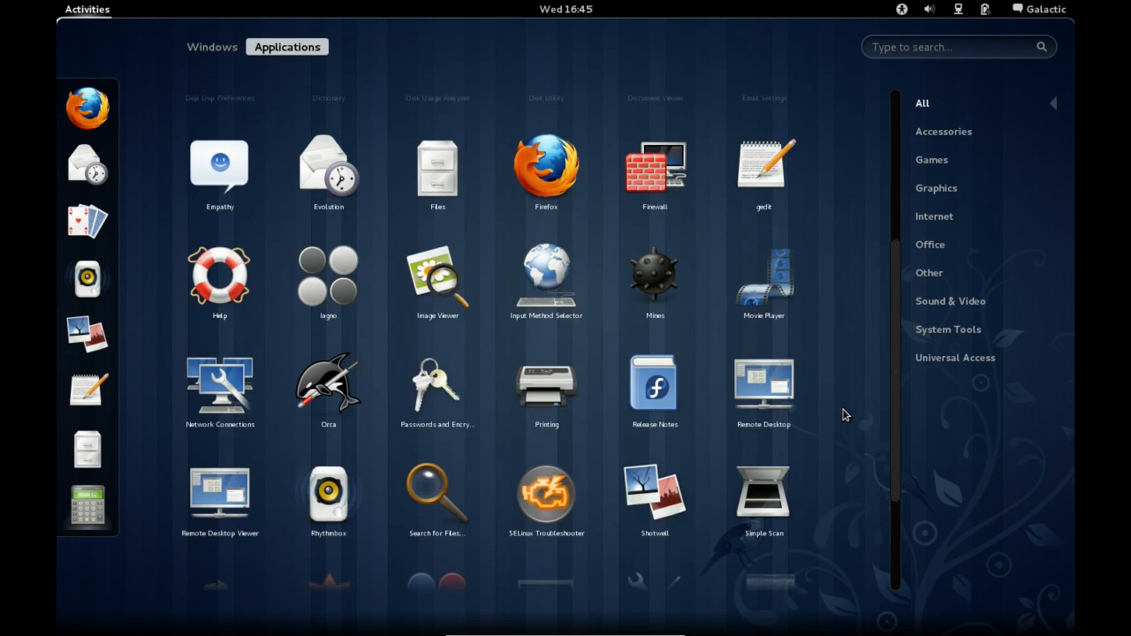
pyautogui.scroll(-3, 845, 414)
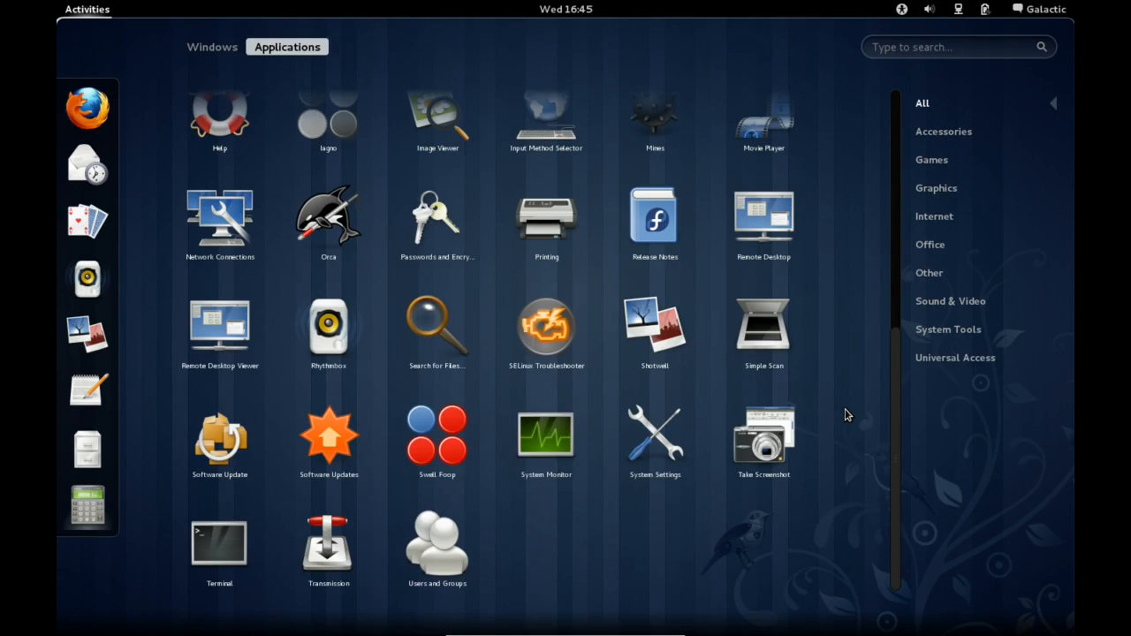
pyautogui.scroll(3, 845, 414)
pyautogui.scroll(3, 848, 411)
pyautogui.scroll(1, 850, 409)
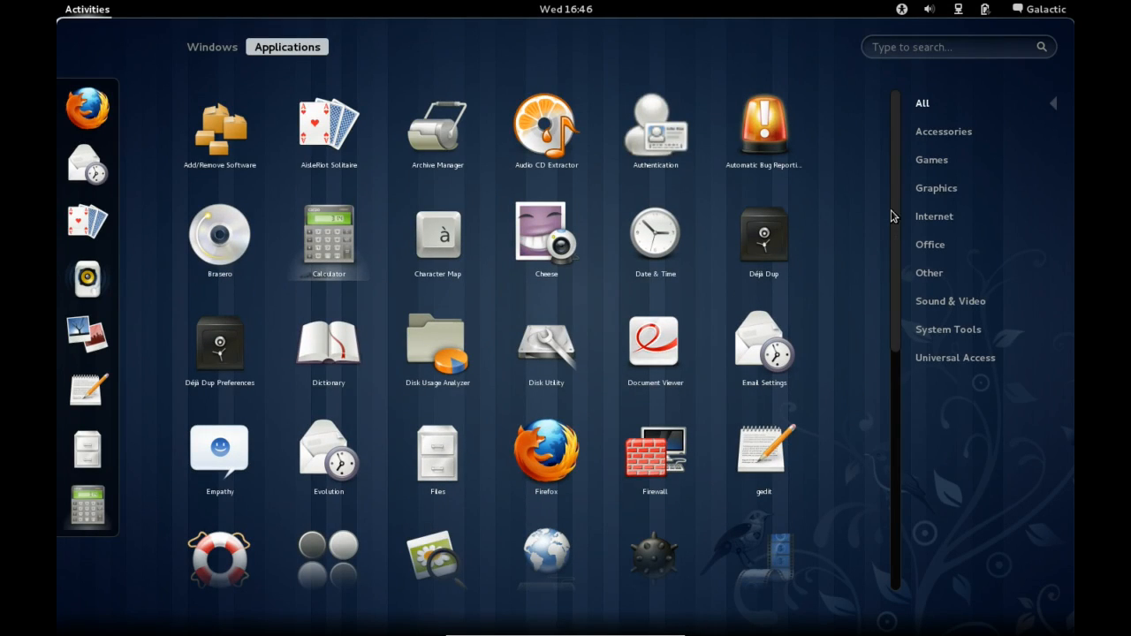
pyautogui.moveTo(896, 215); pyautogui.dragTo(901, 217)
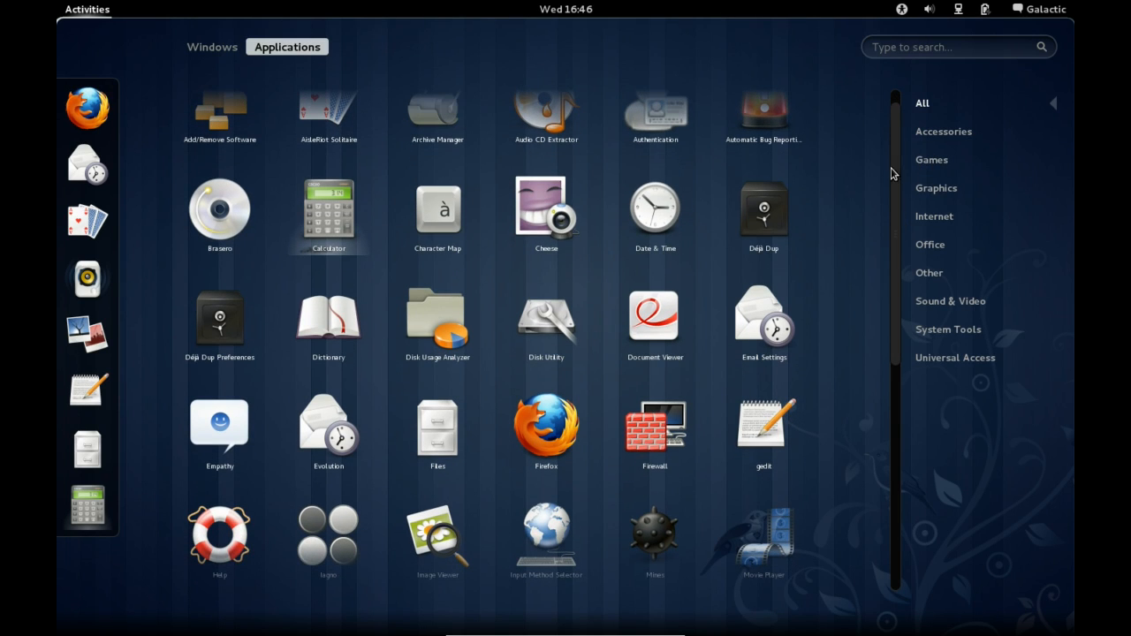
pyautogui.moveTo(898, 205); pyautogui.dragTo(901, 237)
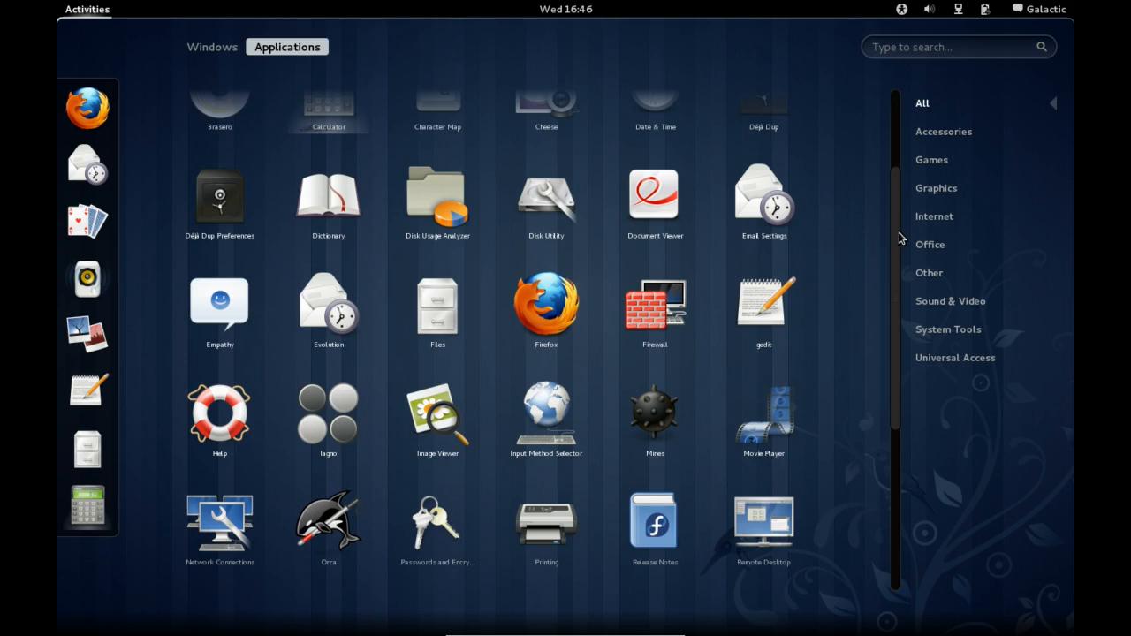
pyautogui.moveTo(899, 236); pyautogui.dragTo(899, 384)
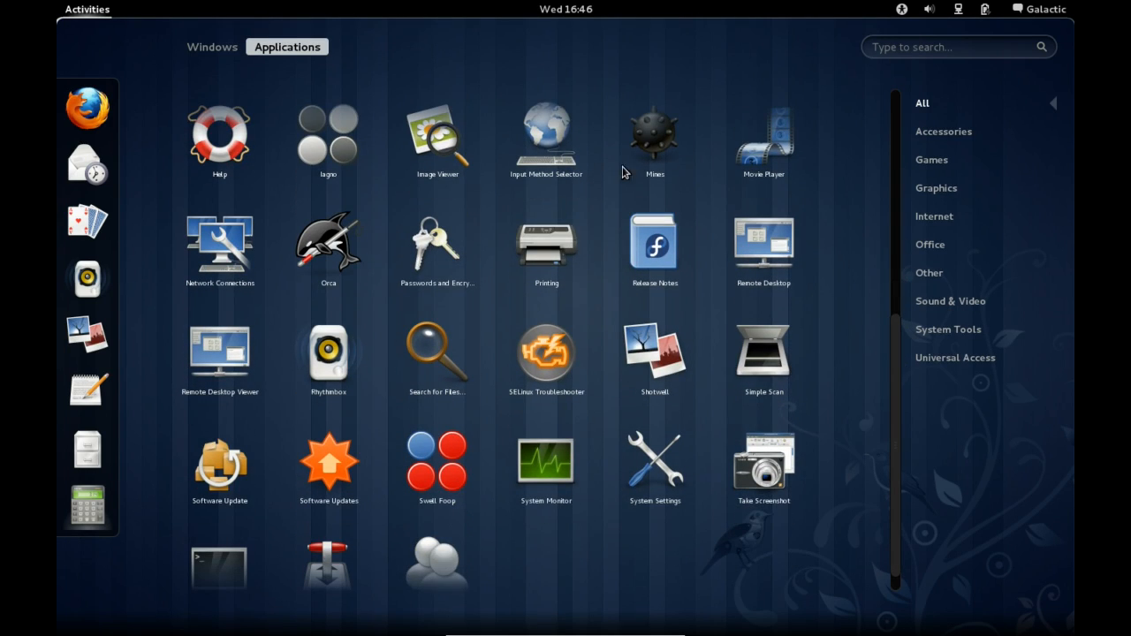
pyautogui.click(87, 9)
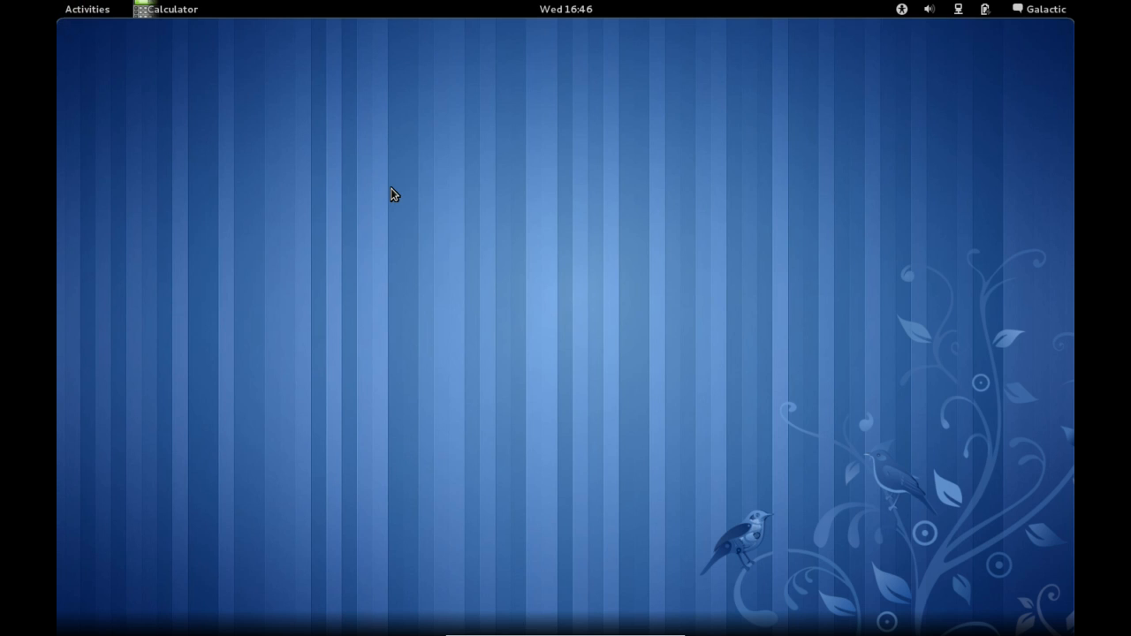
# - Quit Calculator from its top-bar menu, then peek at the accessibility menu and dismiss it
pyautogui.click(159, 10)
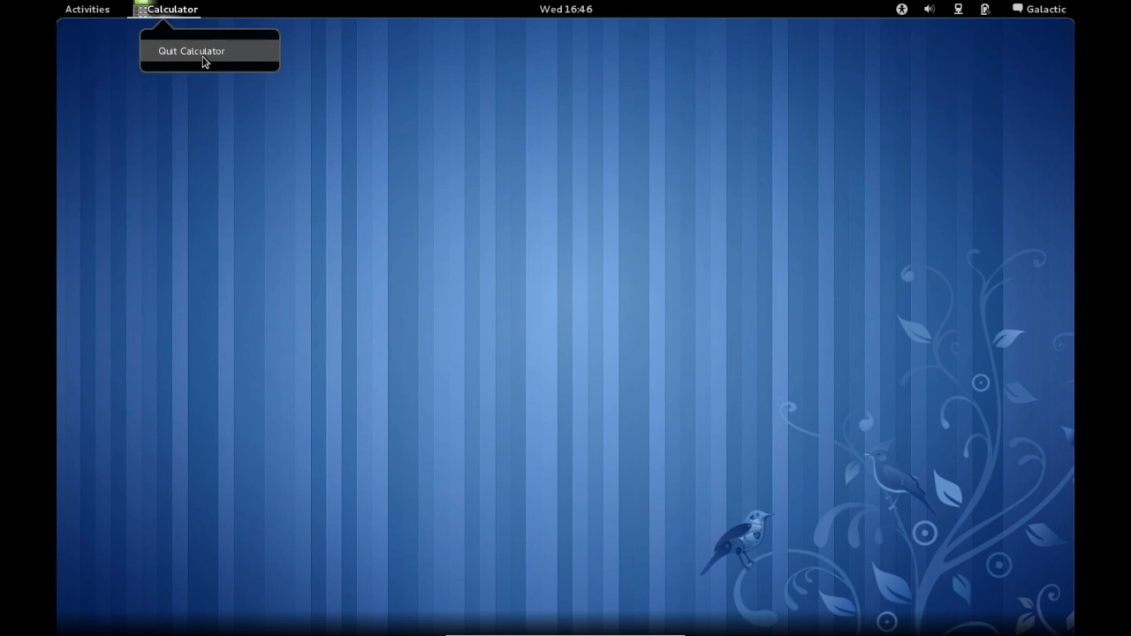
pyautogui.click(205, 55)
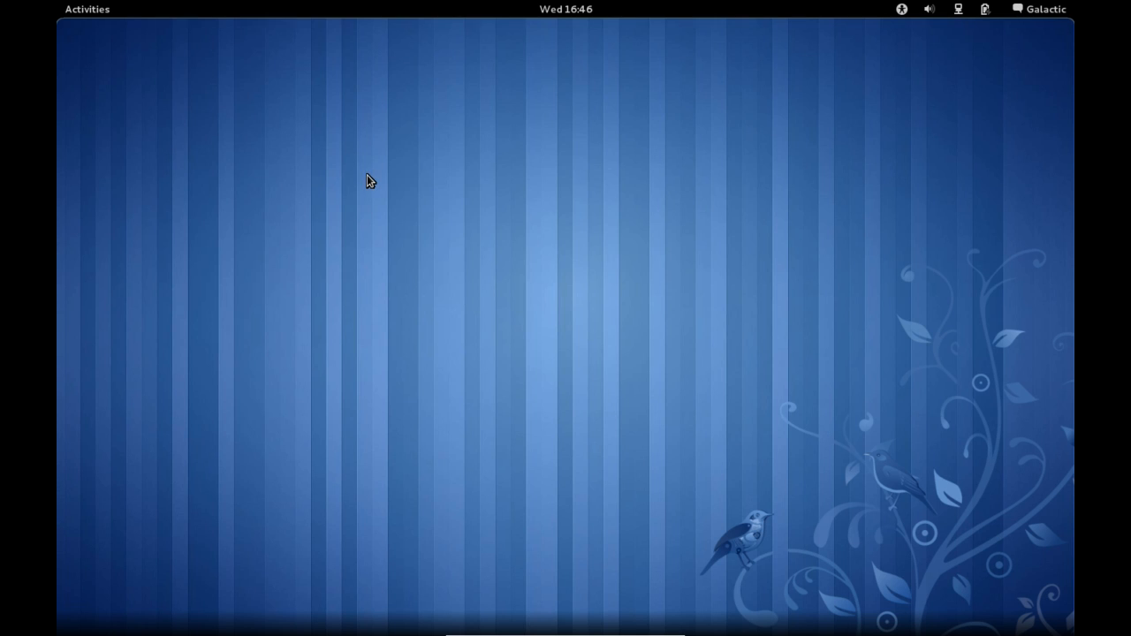
pyautogui.click(901, 9)
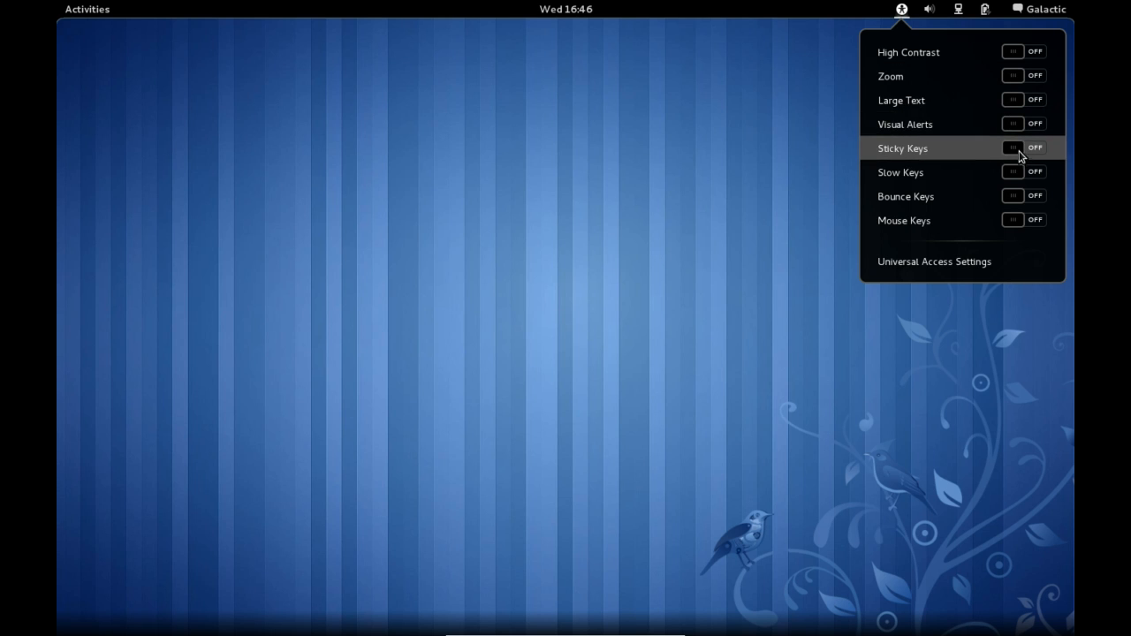
pyautogui.click(930, 9)
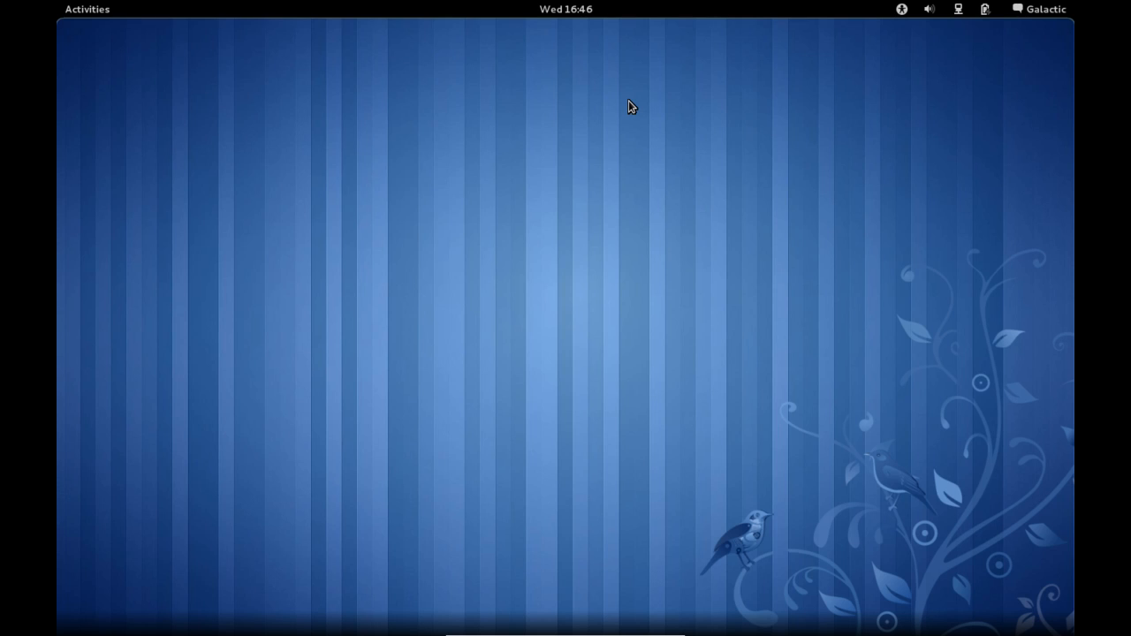
# - Show all applications, then filter by Accessories, Games, Graphics and Internet
pyautogui.click(87, 9)
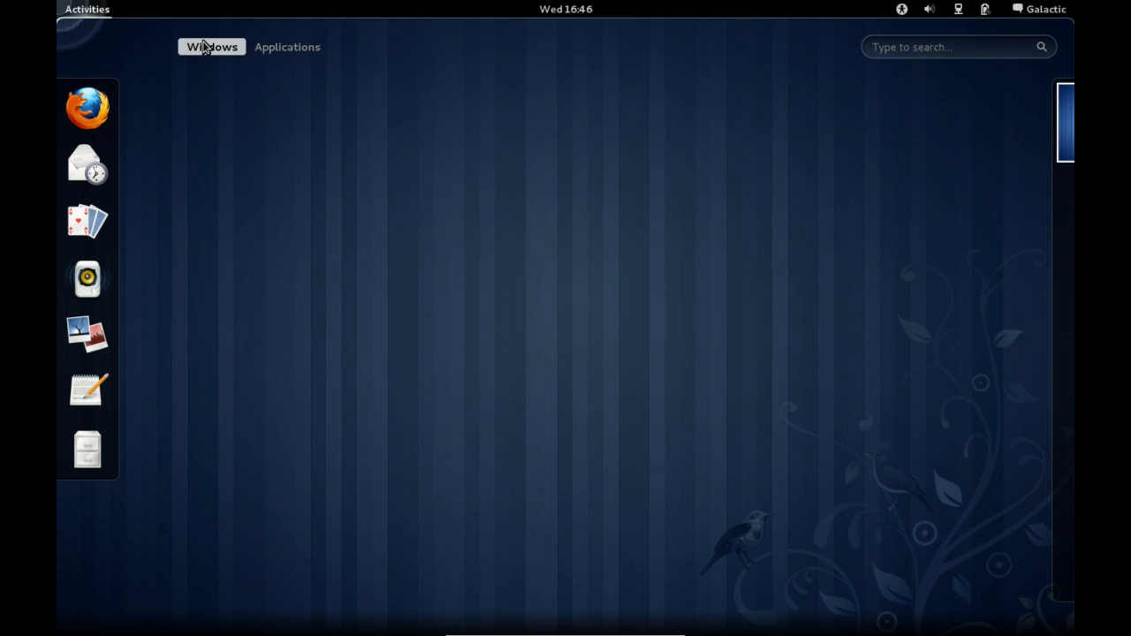
pyautogui.click(266, 53)
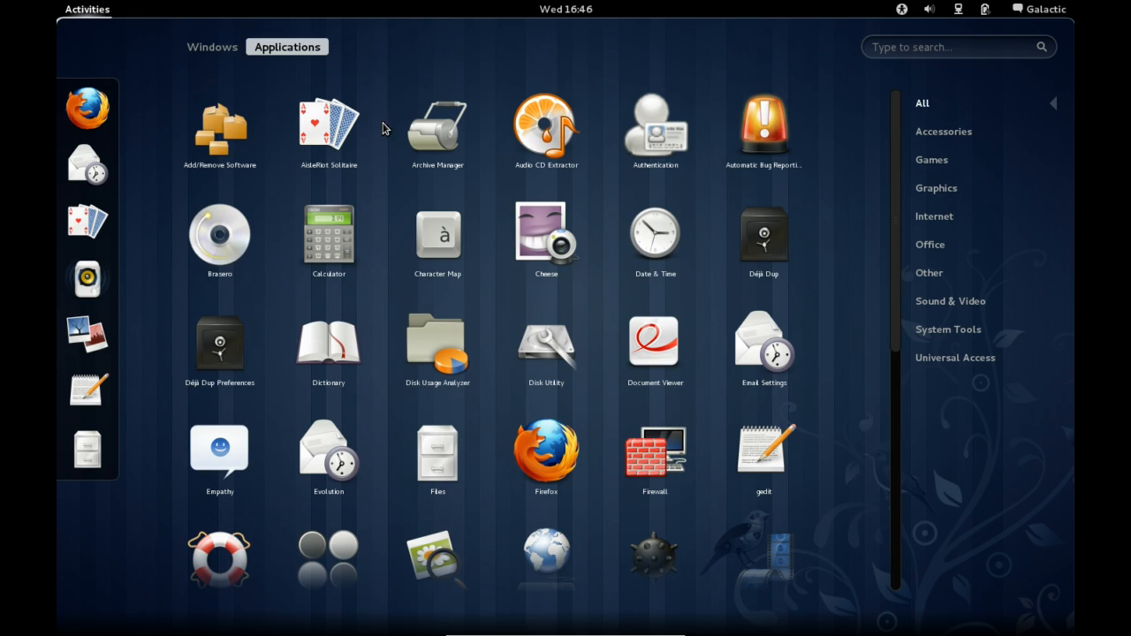
pyautogui.moveTo(895, 133); pyautogui.dragTo(888, 378)
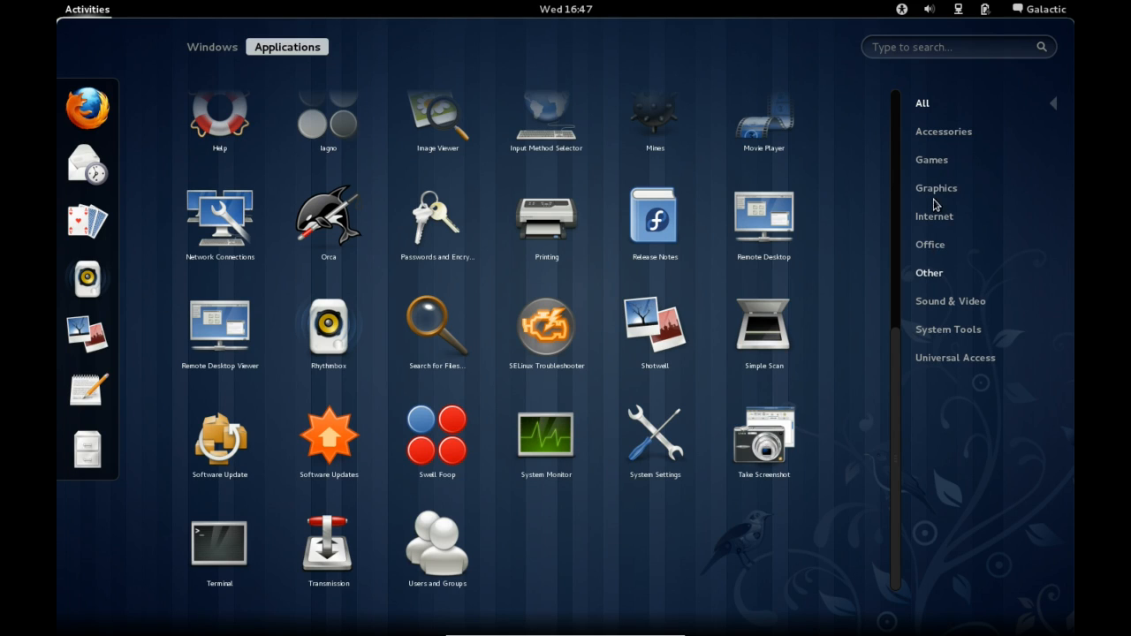
pyautogui.click(935, 135)
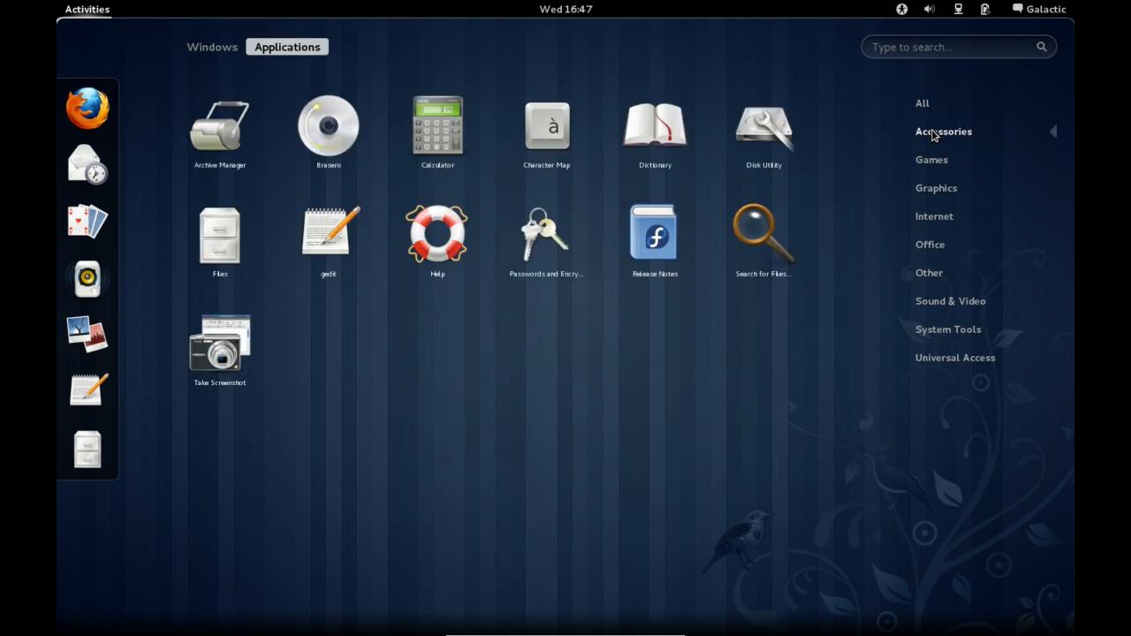
pyautogui.click(934, 166)
pyautogui.click(933, 191)
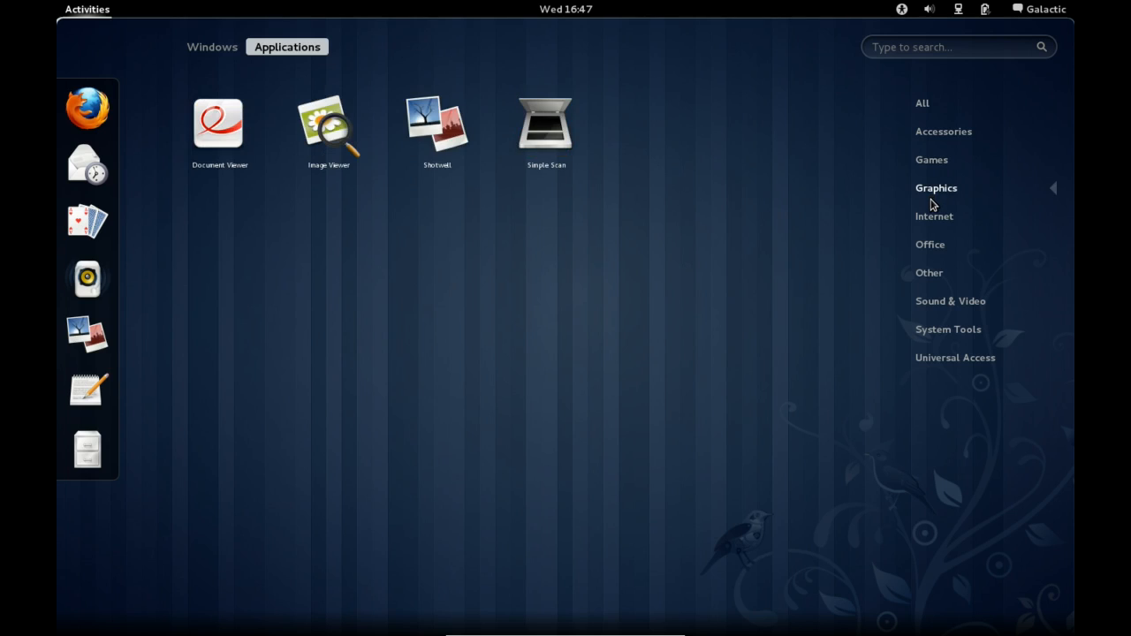
pyautogui.click(929, 221)
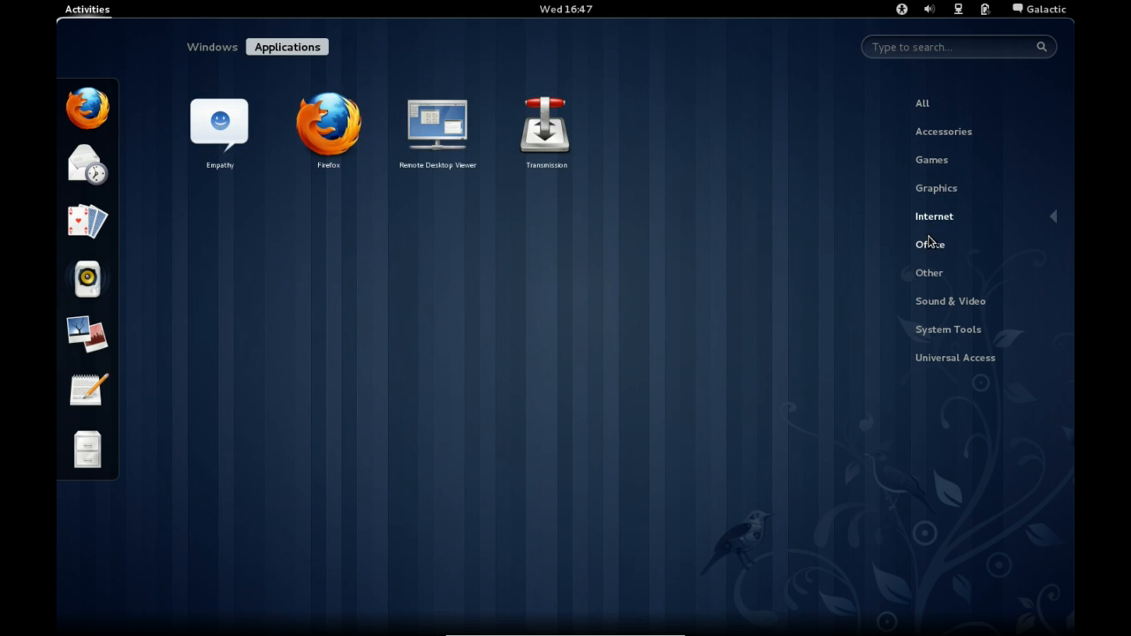
# - Filter by Office through Universal Access, leave the overview and bring up the user menu
pyautogui.click(930, 246)
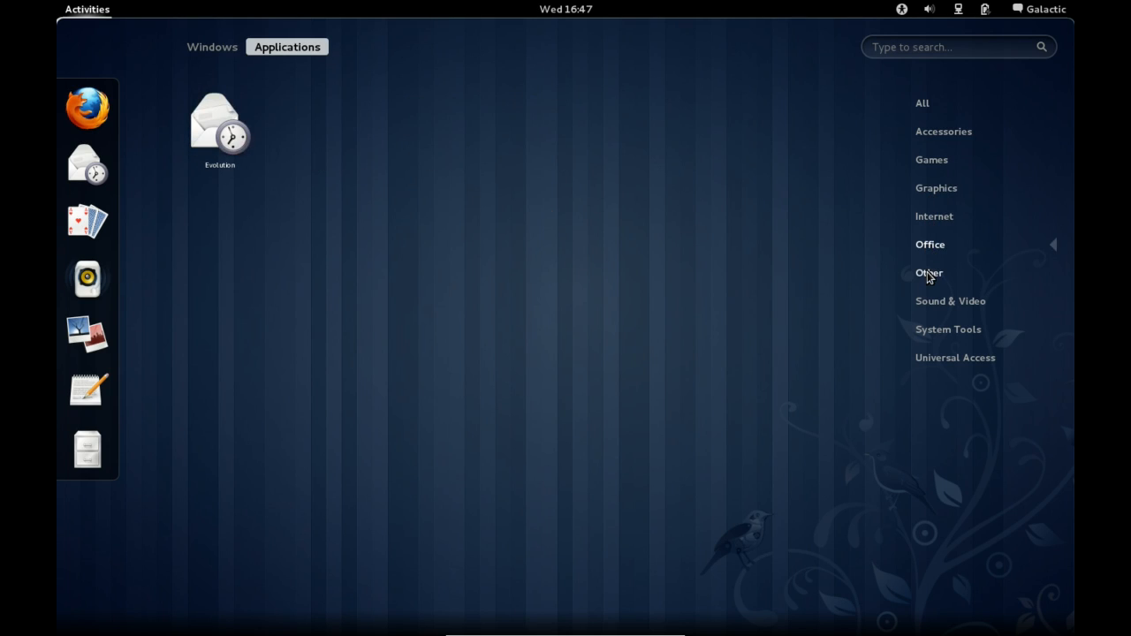
pyautogui.click(928, 277)
pyautogui.click(929, 305)
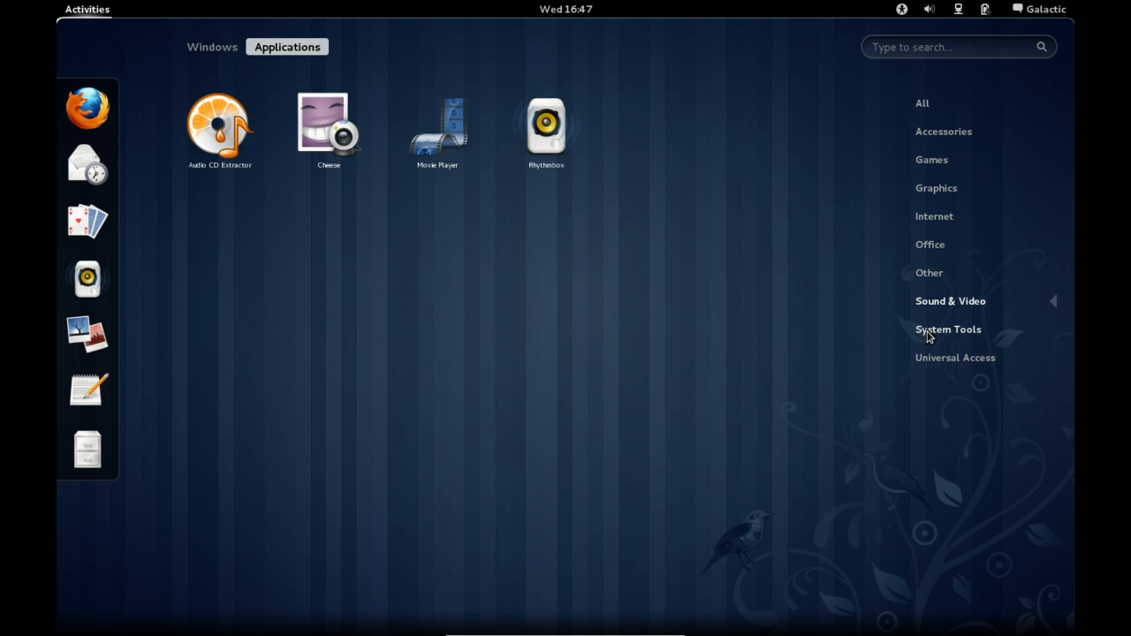
pyautogui.click(931, 337)
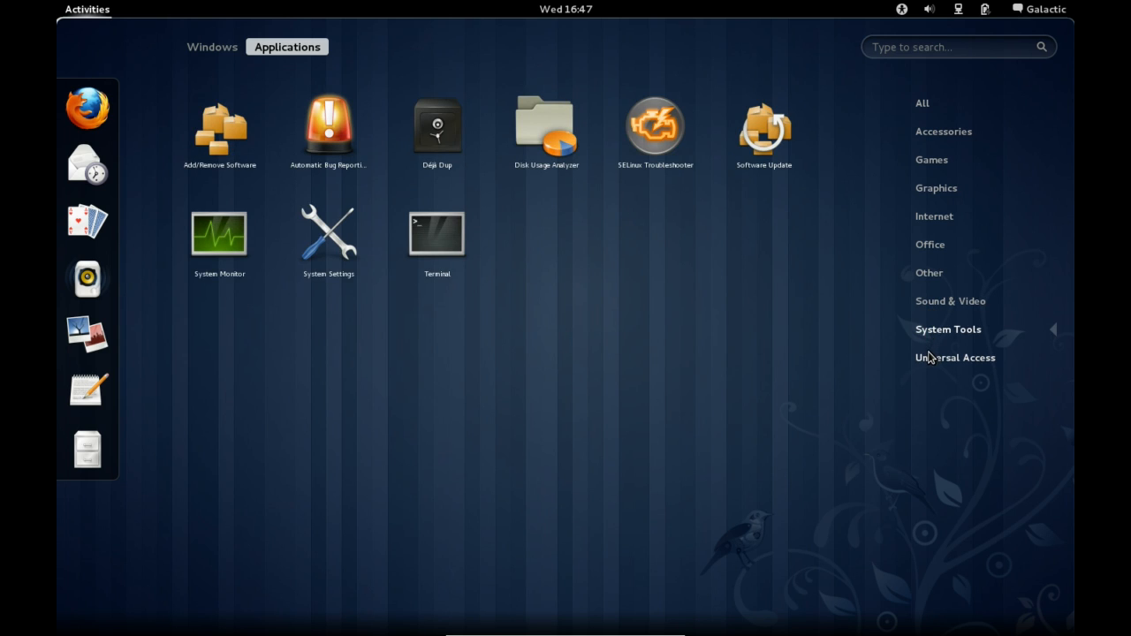
pyautogui.click(928, 362)
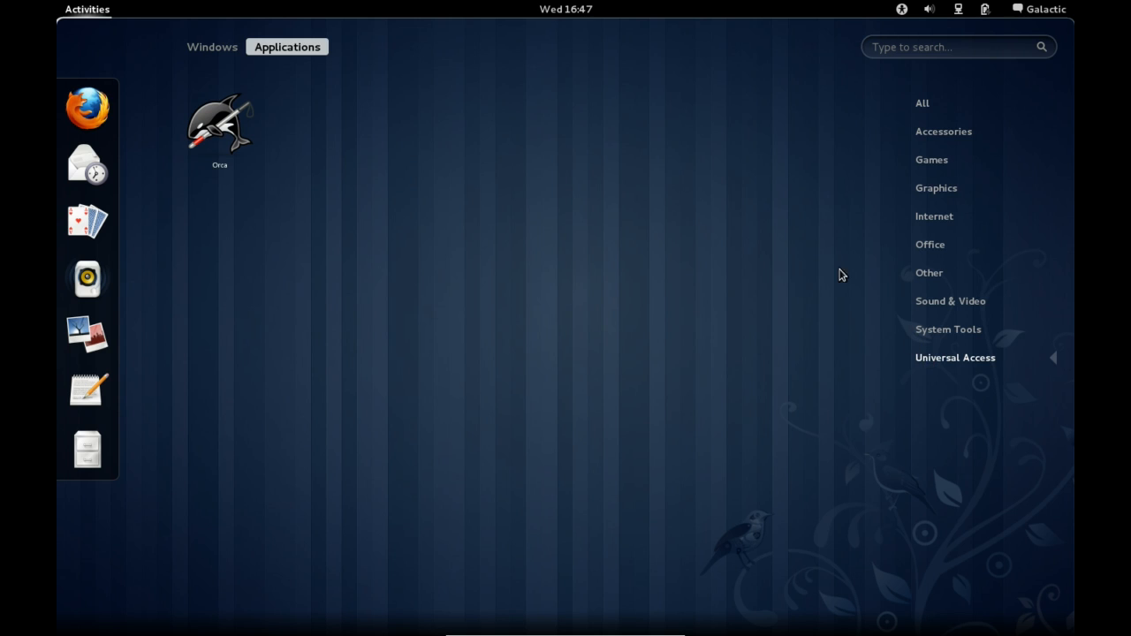
pyautogui.click(60, 5)
pyautogui.click(1045, 9)
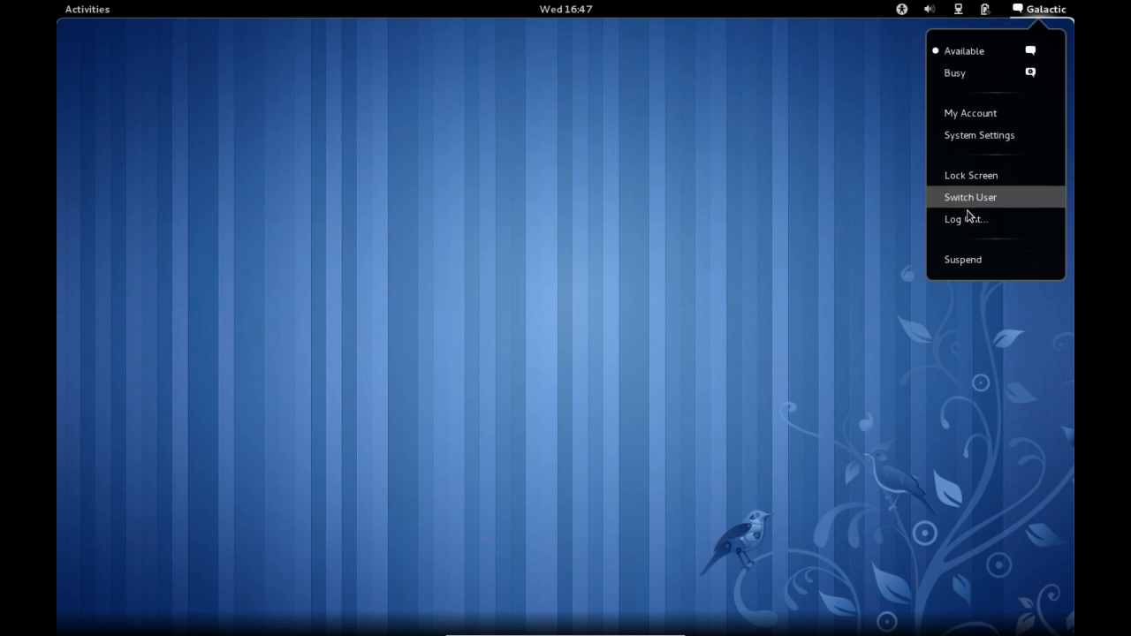
# - Log out of the GNOME Shell session, landing on the classic fallback desktop
pyautogui.click(841, 237)
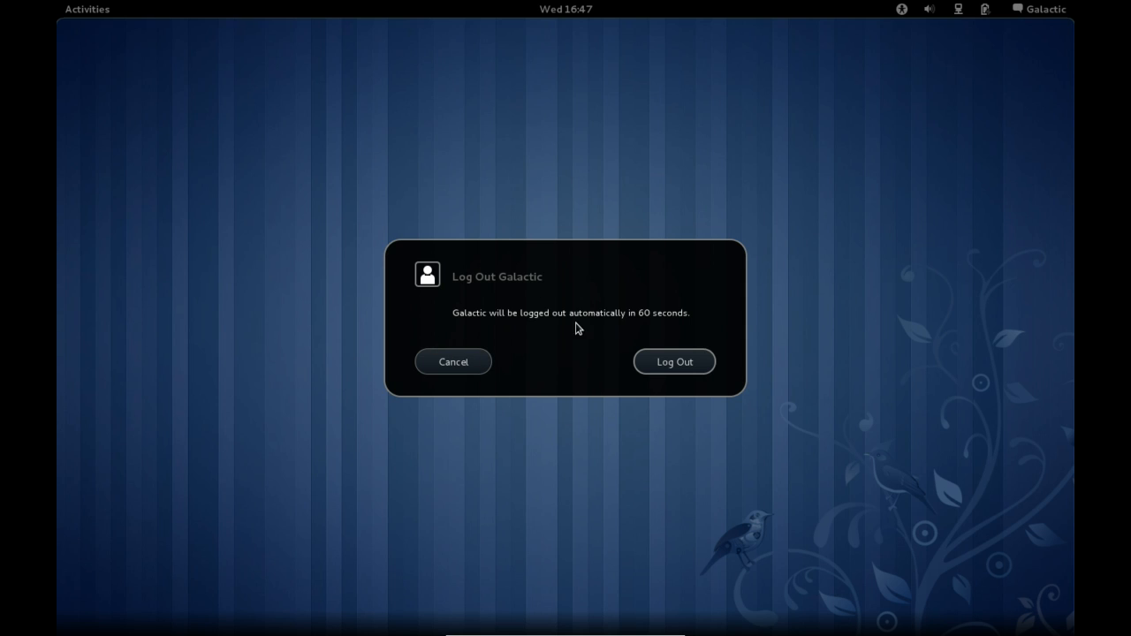
pyautogui.click(672, 364)
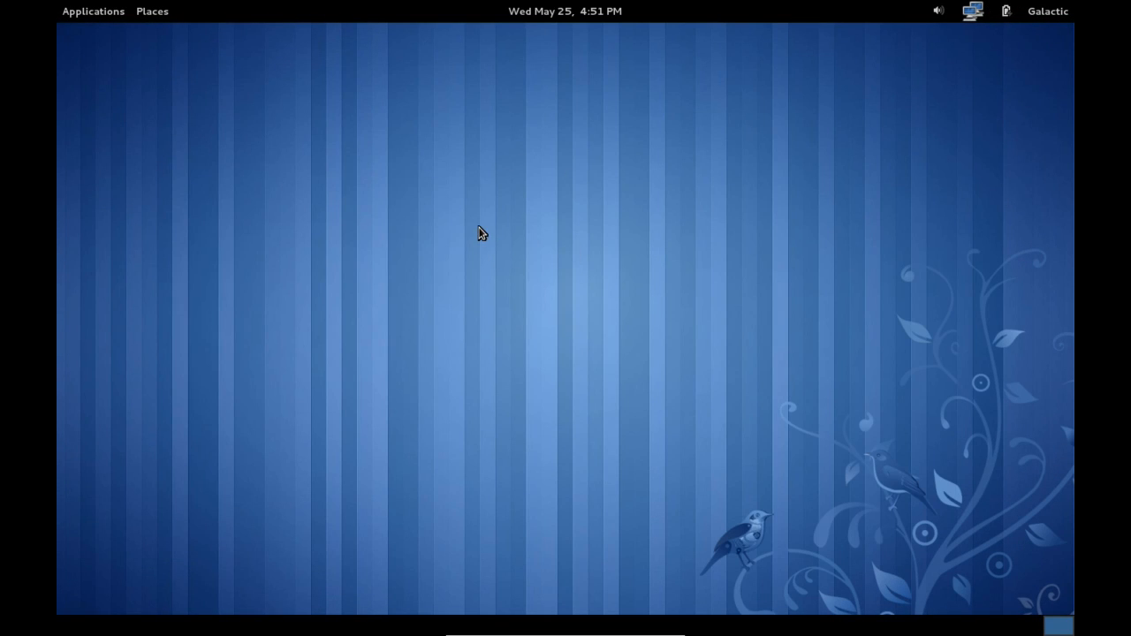
pyautogui.click(94, 10)
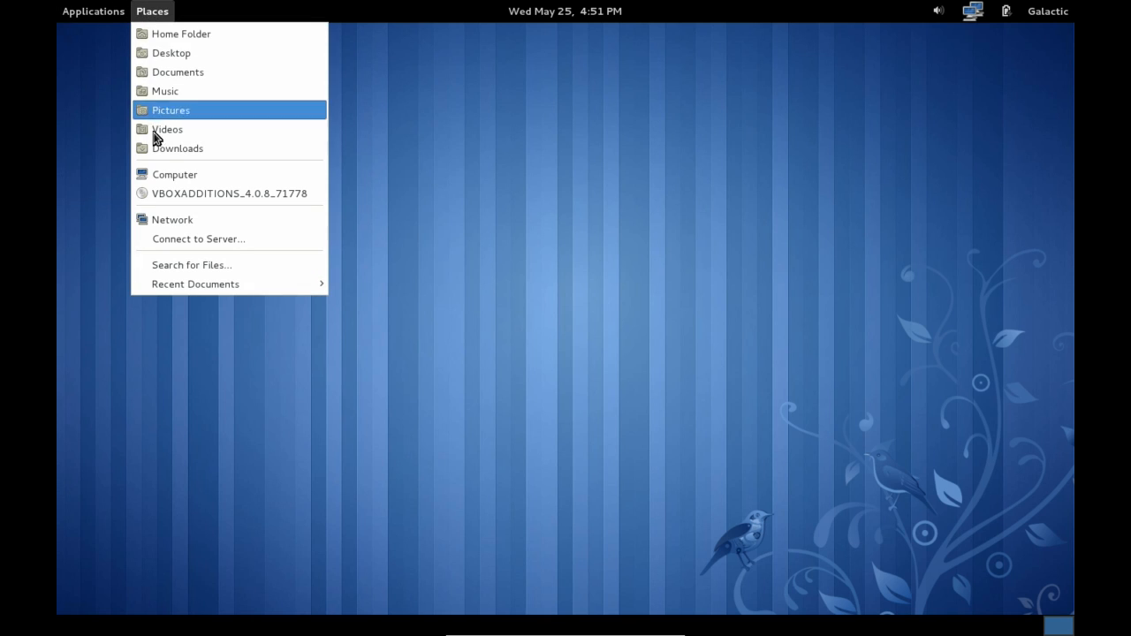
pyautogui.click(74, 14)
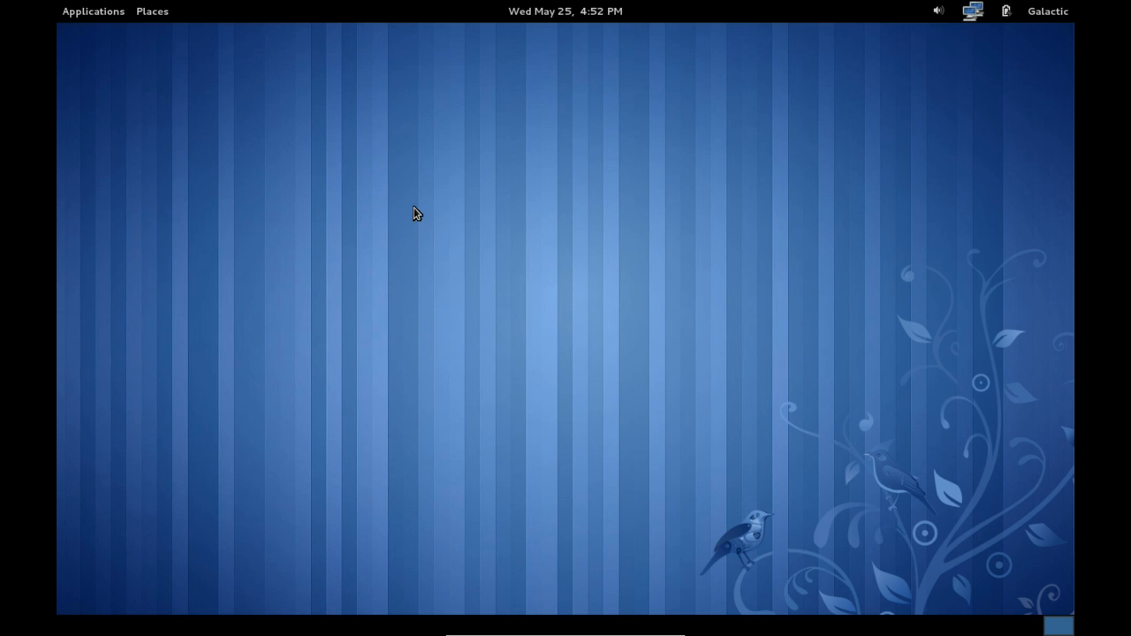
pyautogui.click(93, 11)
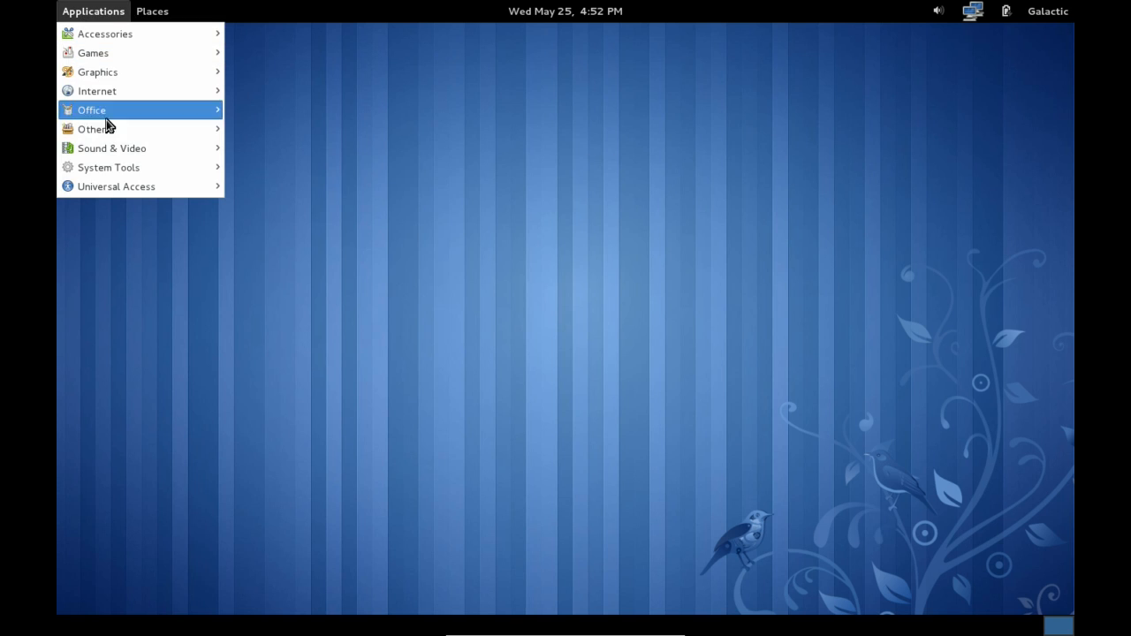
pyautogui.moveTo(152, 11)
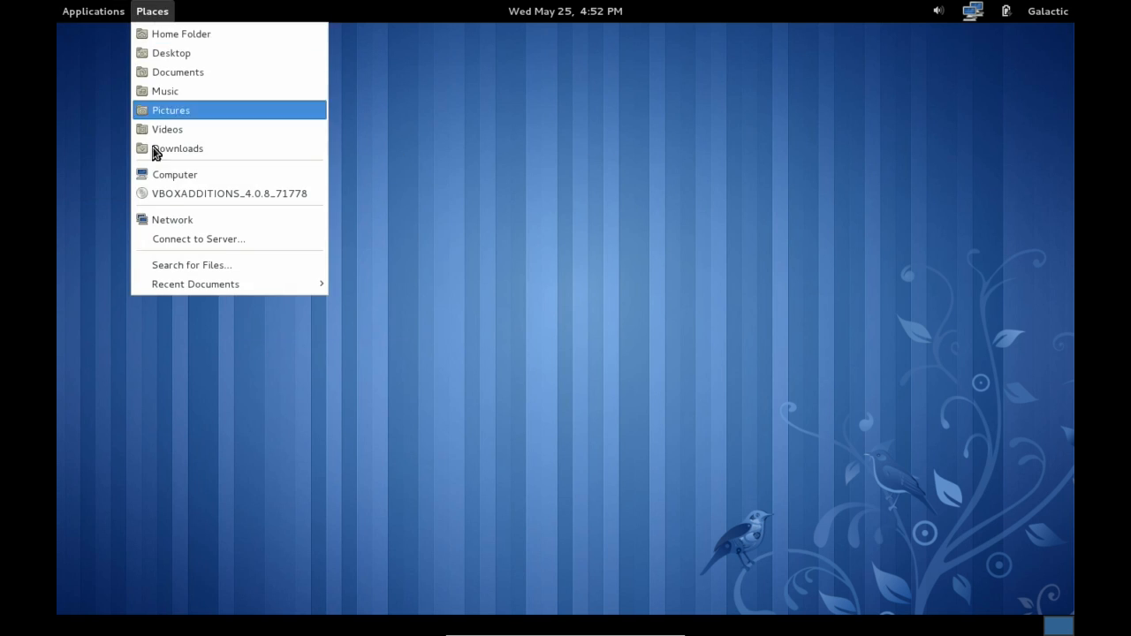
pyautogui.click(432, 256)
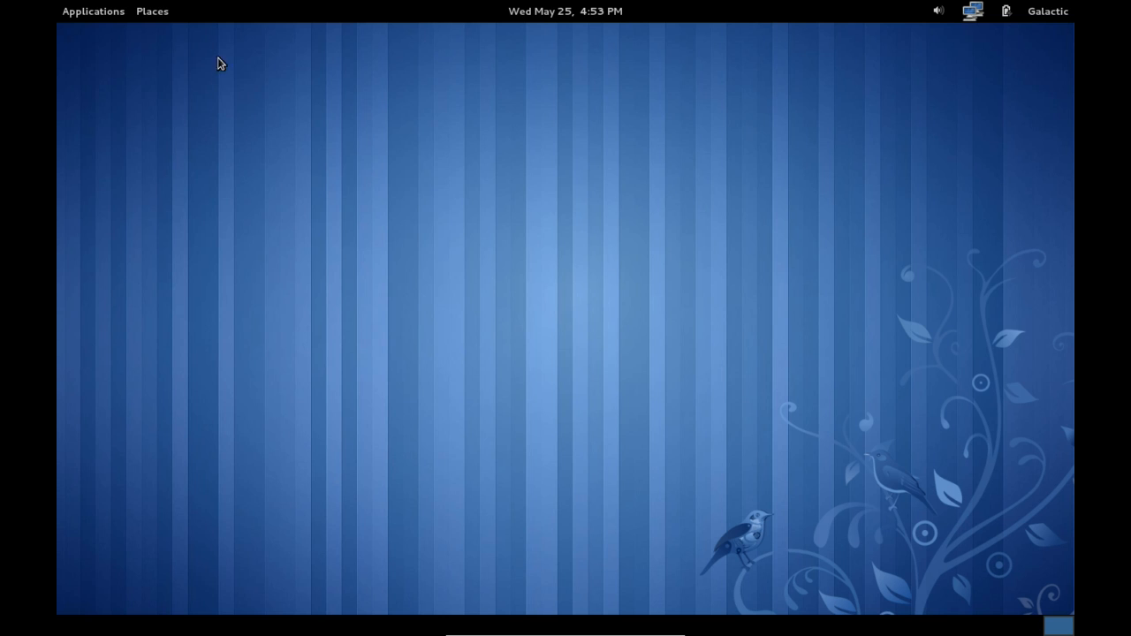
pyautogui.click(152, 11)
pyautogui.click(161, 36)
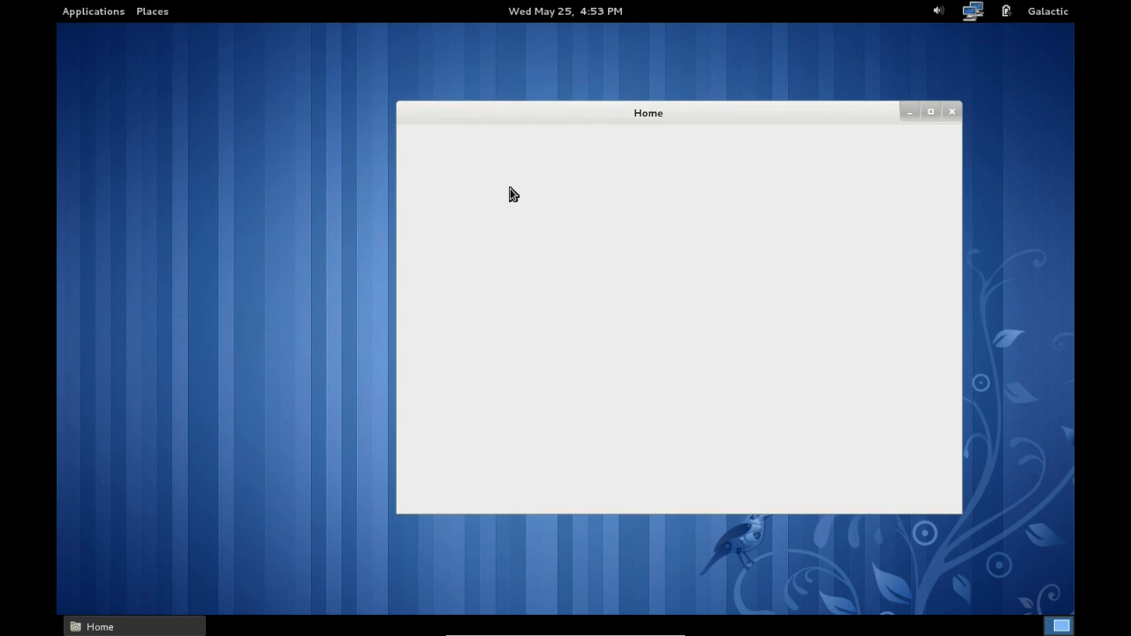
pyautogui.moveTo(587, 113); pyautogui.dragTo(438, 116)
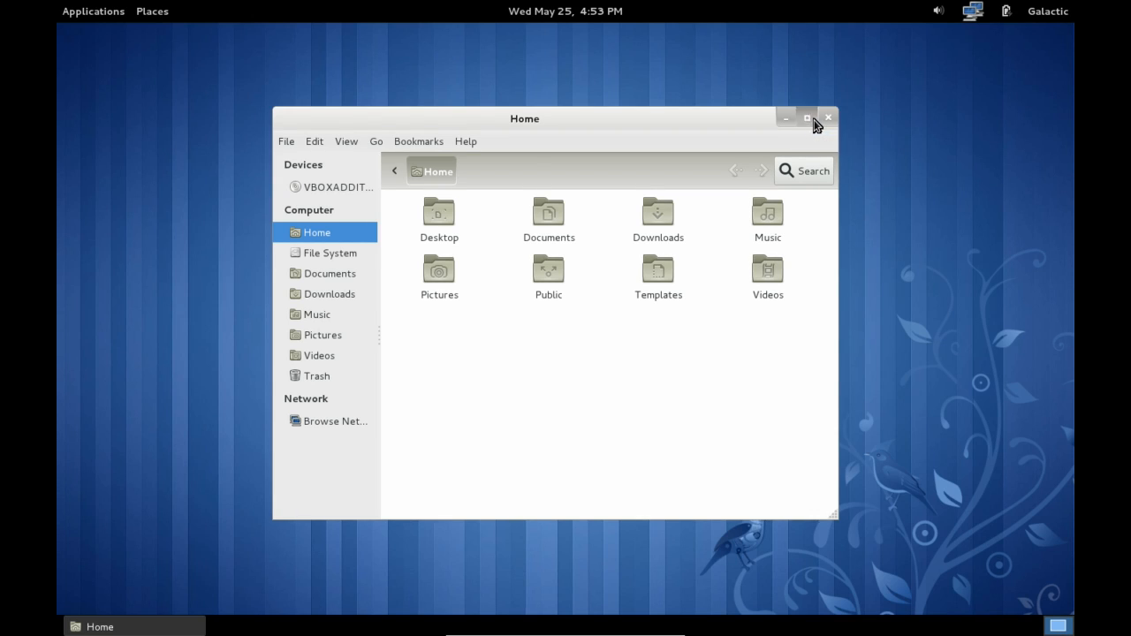
pyautogui.click(811, 118)
pyautogui.click(92, 11)
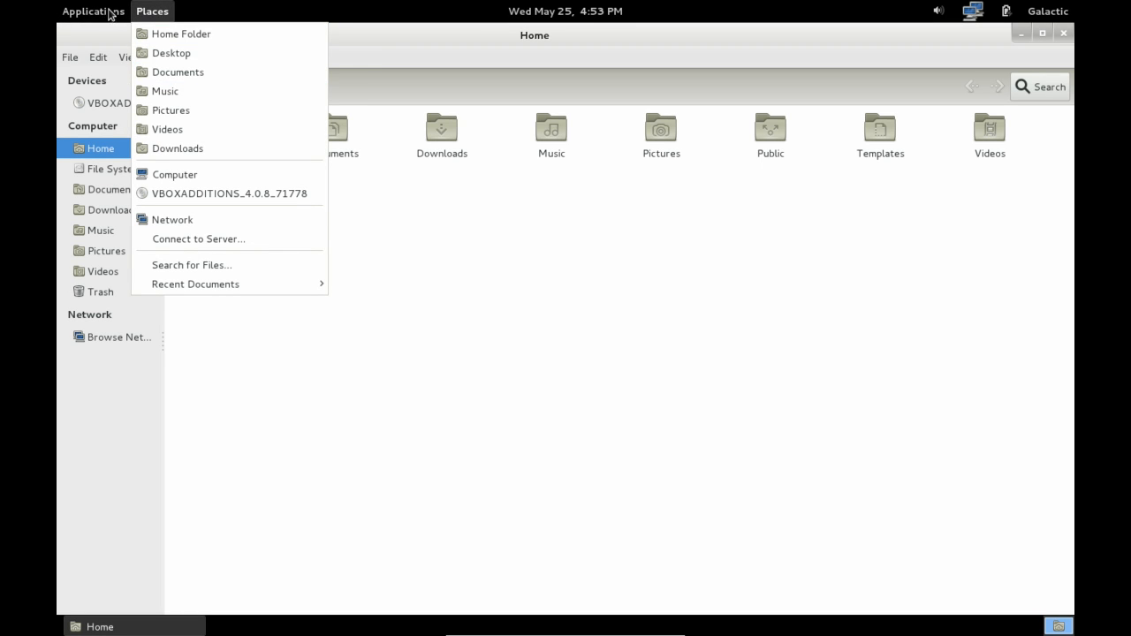
pyautogui.click(106, 11)
pyautogui.click(133, 57)
pyautogui.click(130, 57)
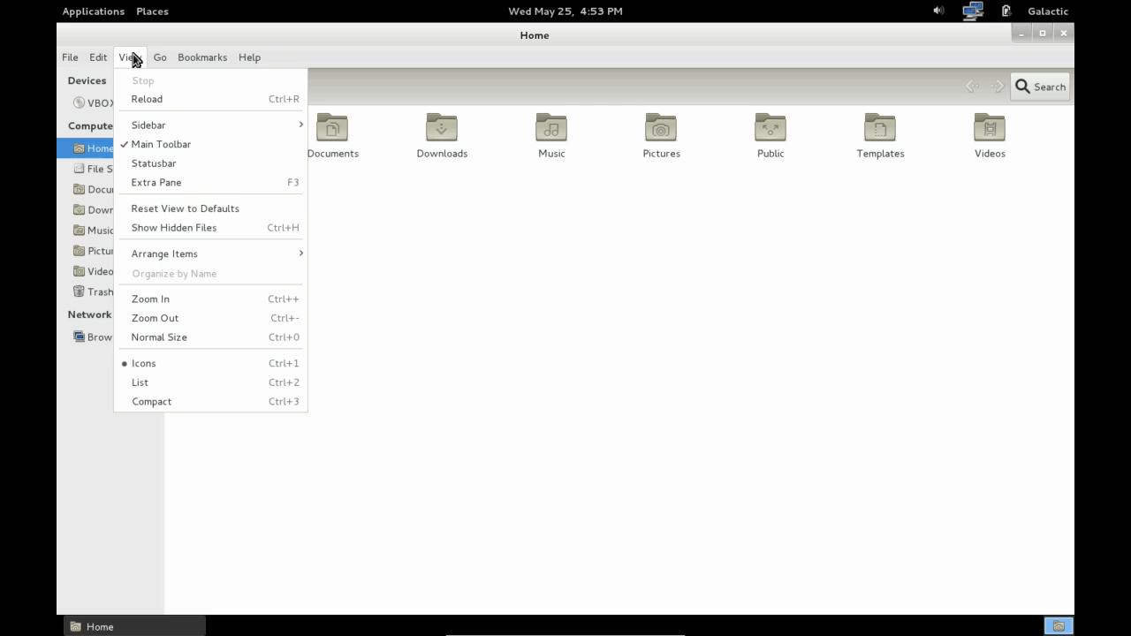
pyautogui.click(1062, 33)
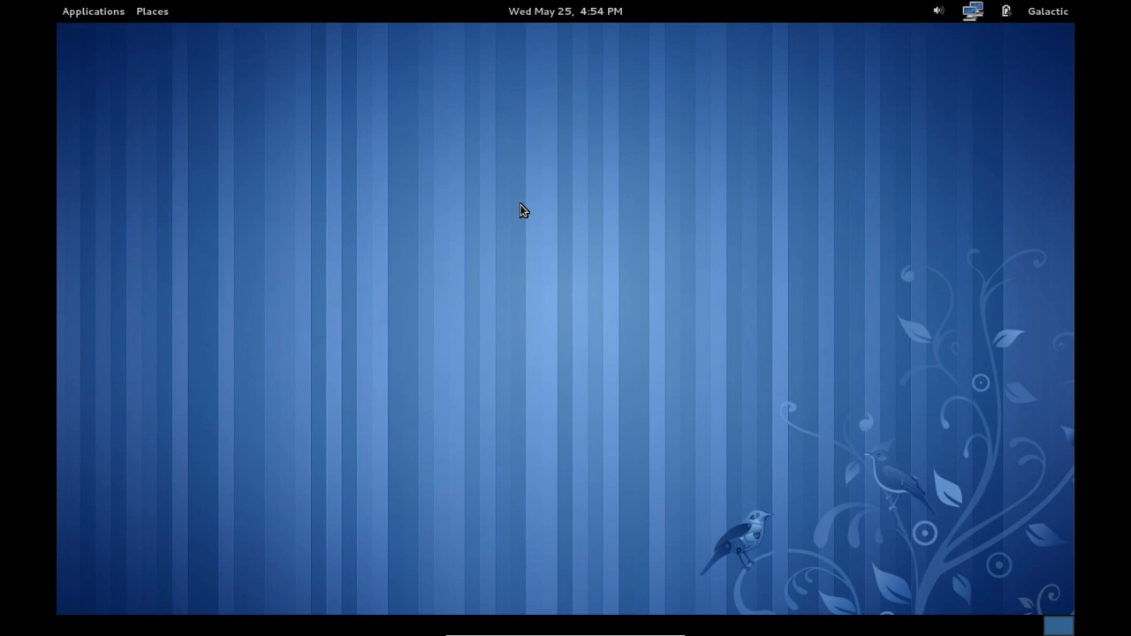